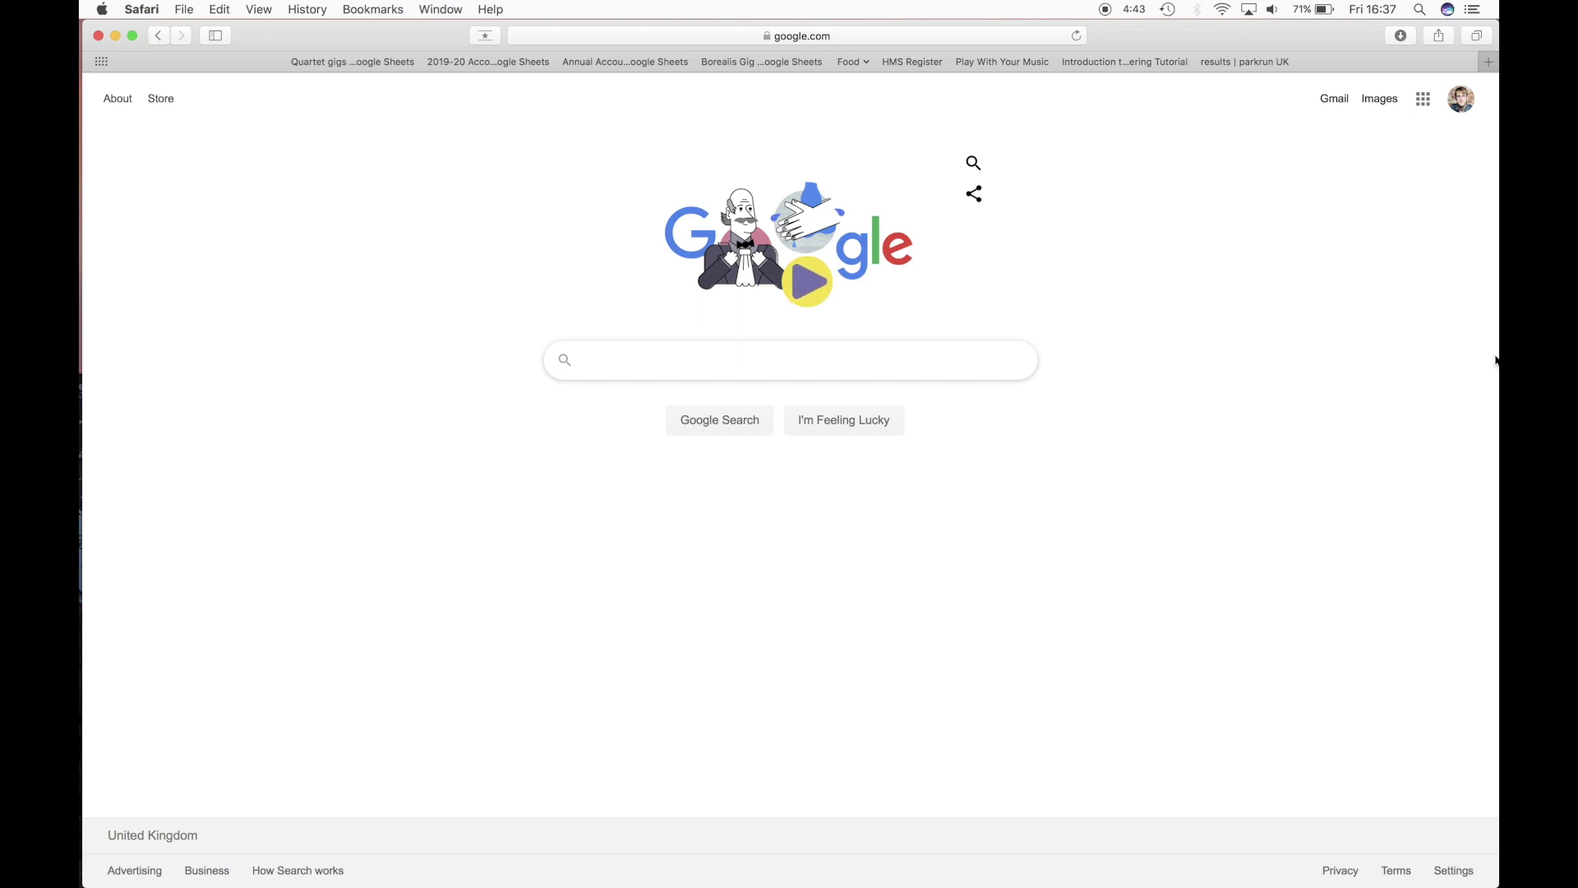
- Search Google for 'zoom' and open the official zoom.us website
text(zoom)
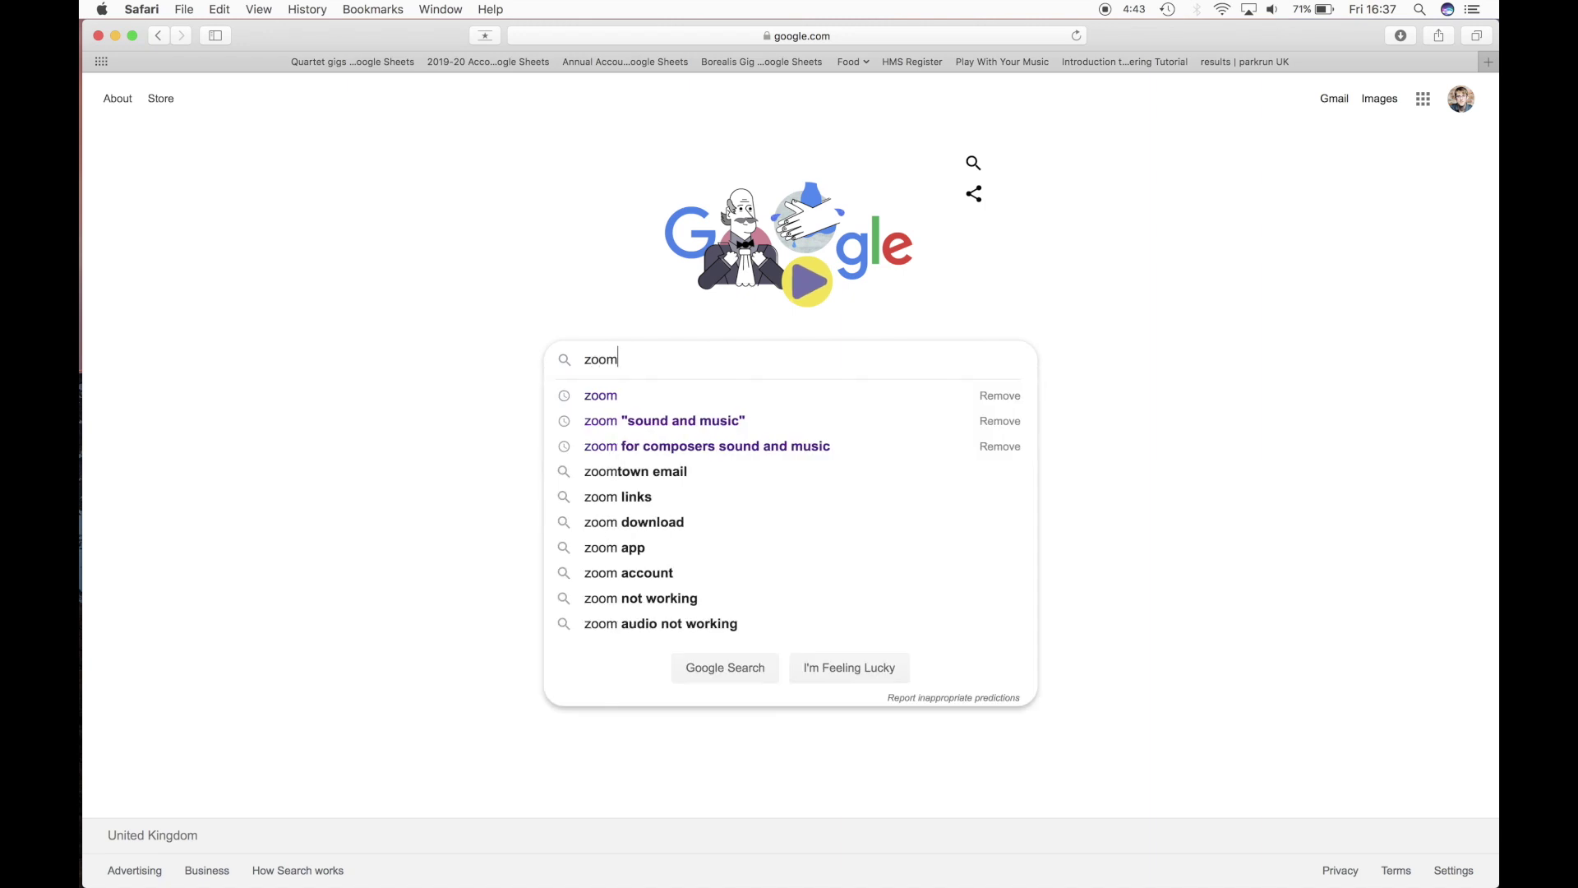
key(Return)
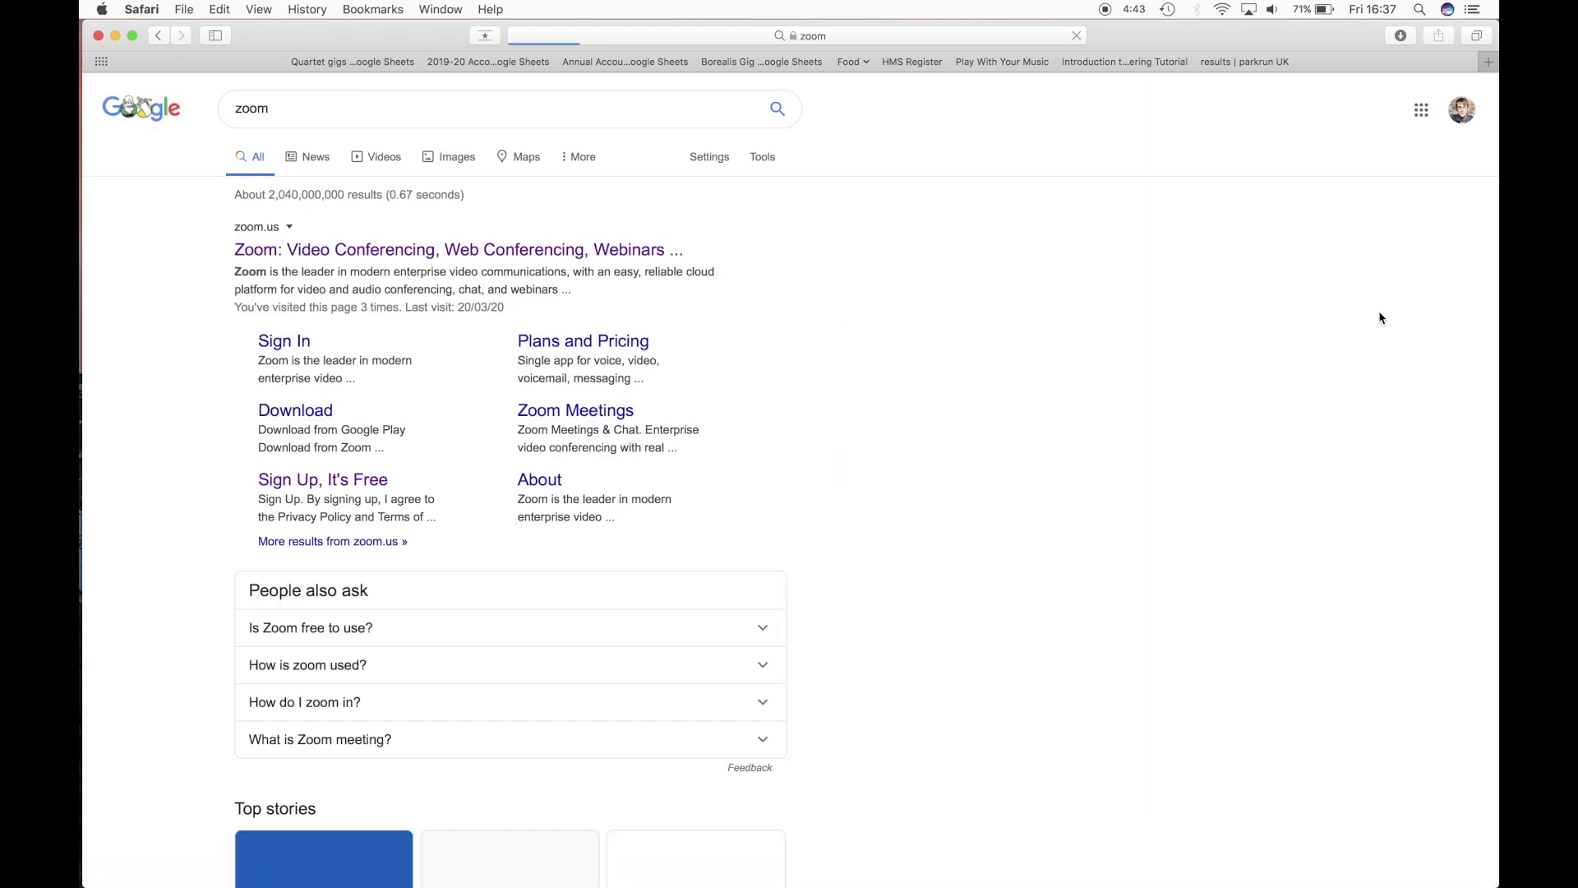
click(538, 252)
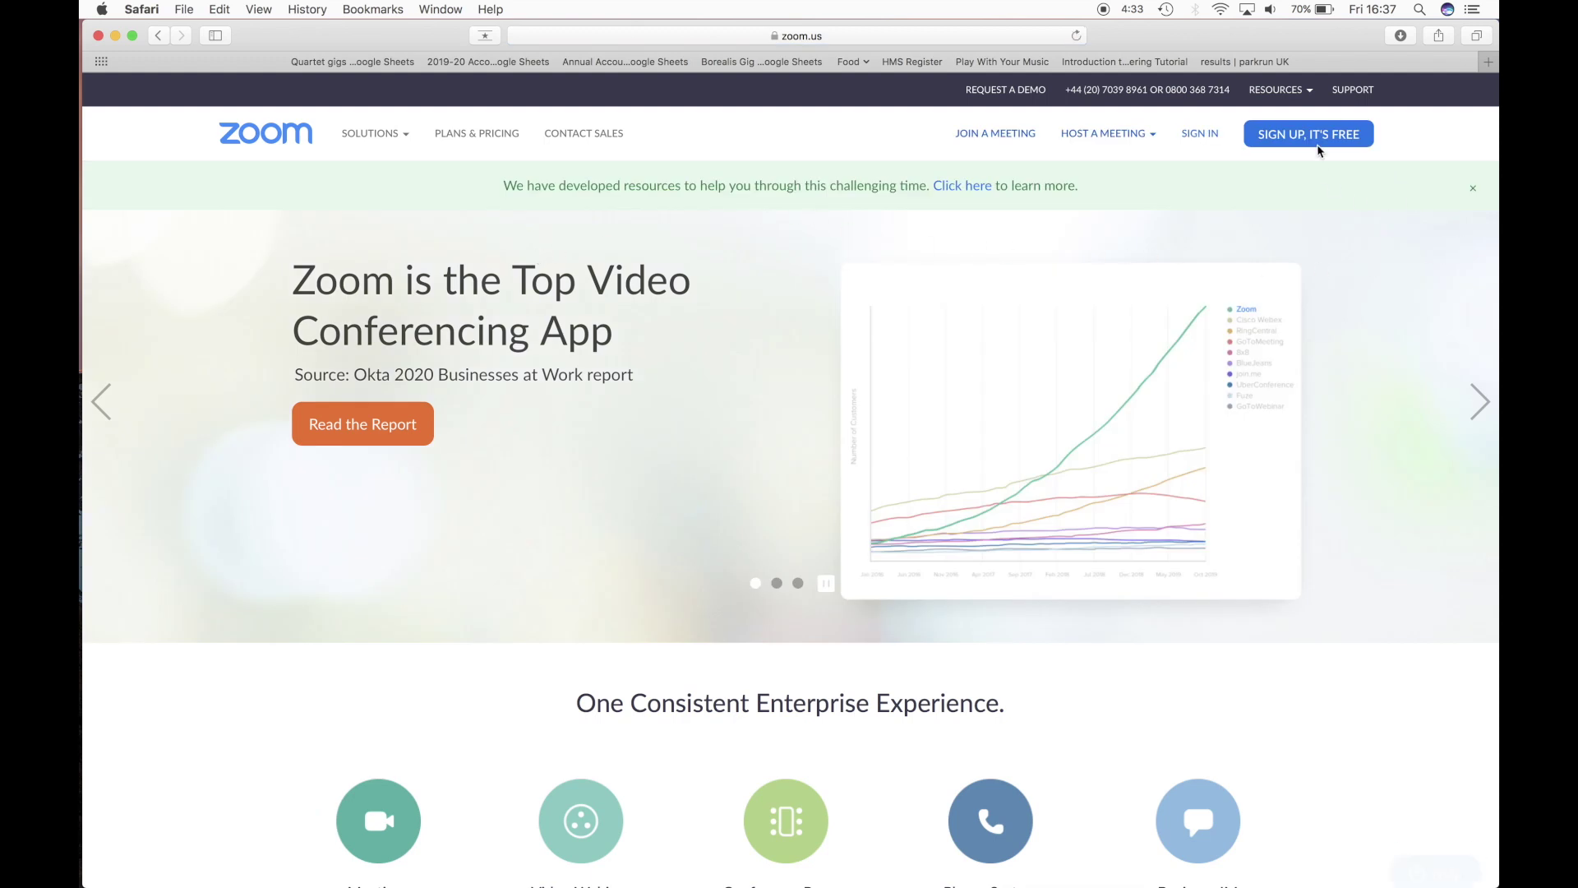
- Start the Zoom Client for Meetings 4.6.7 download from the Download Center
mouse_move(1287, 92)
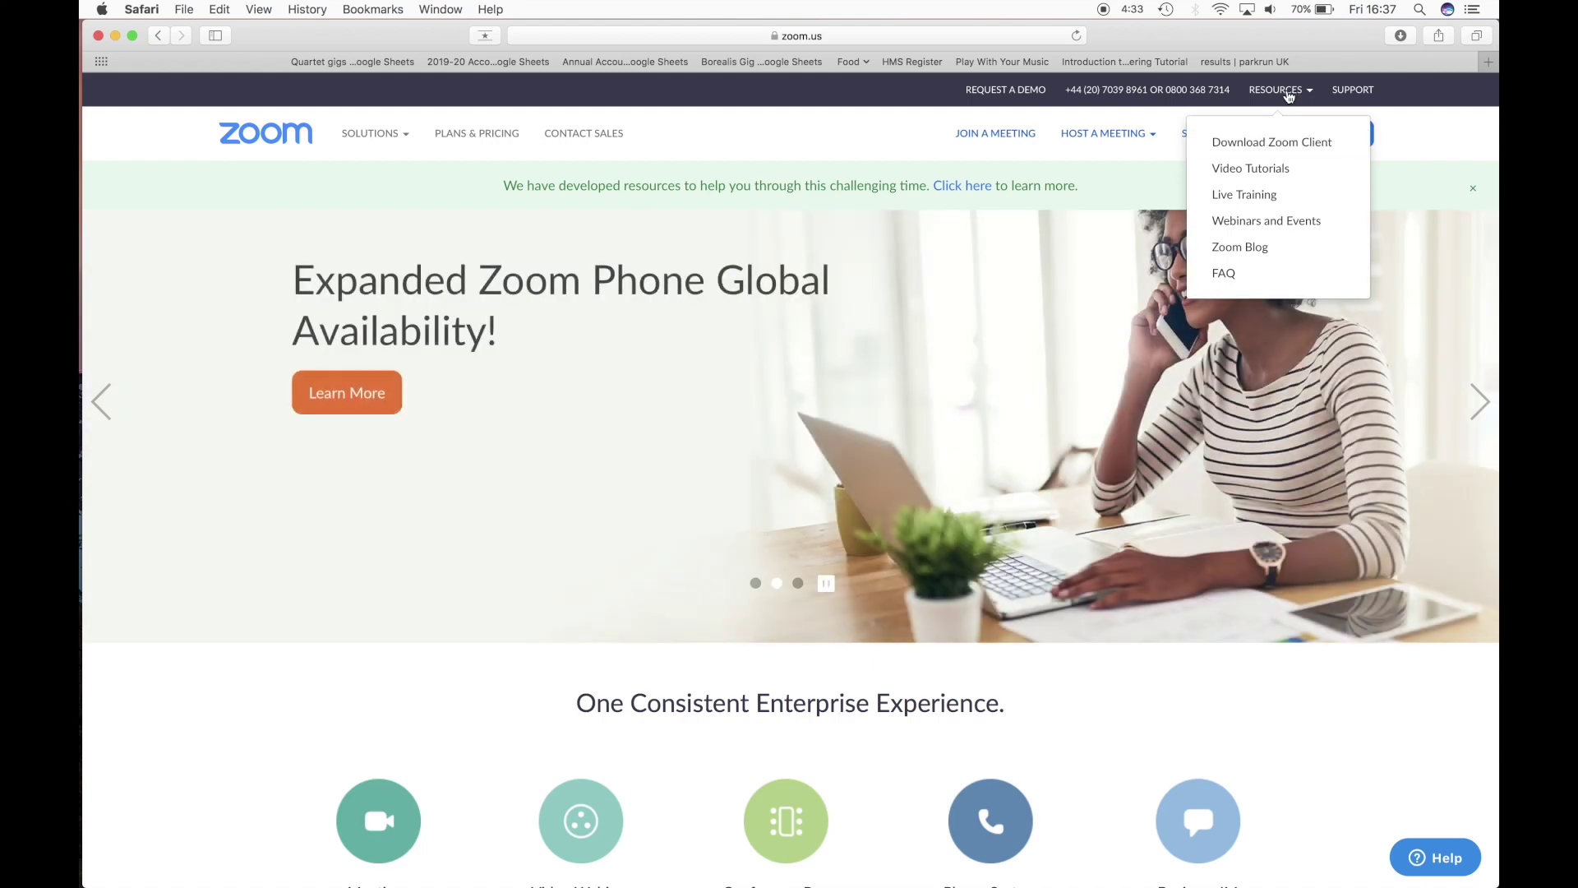
click(1277, 144)
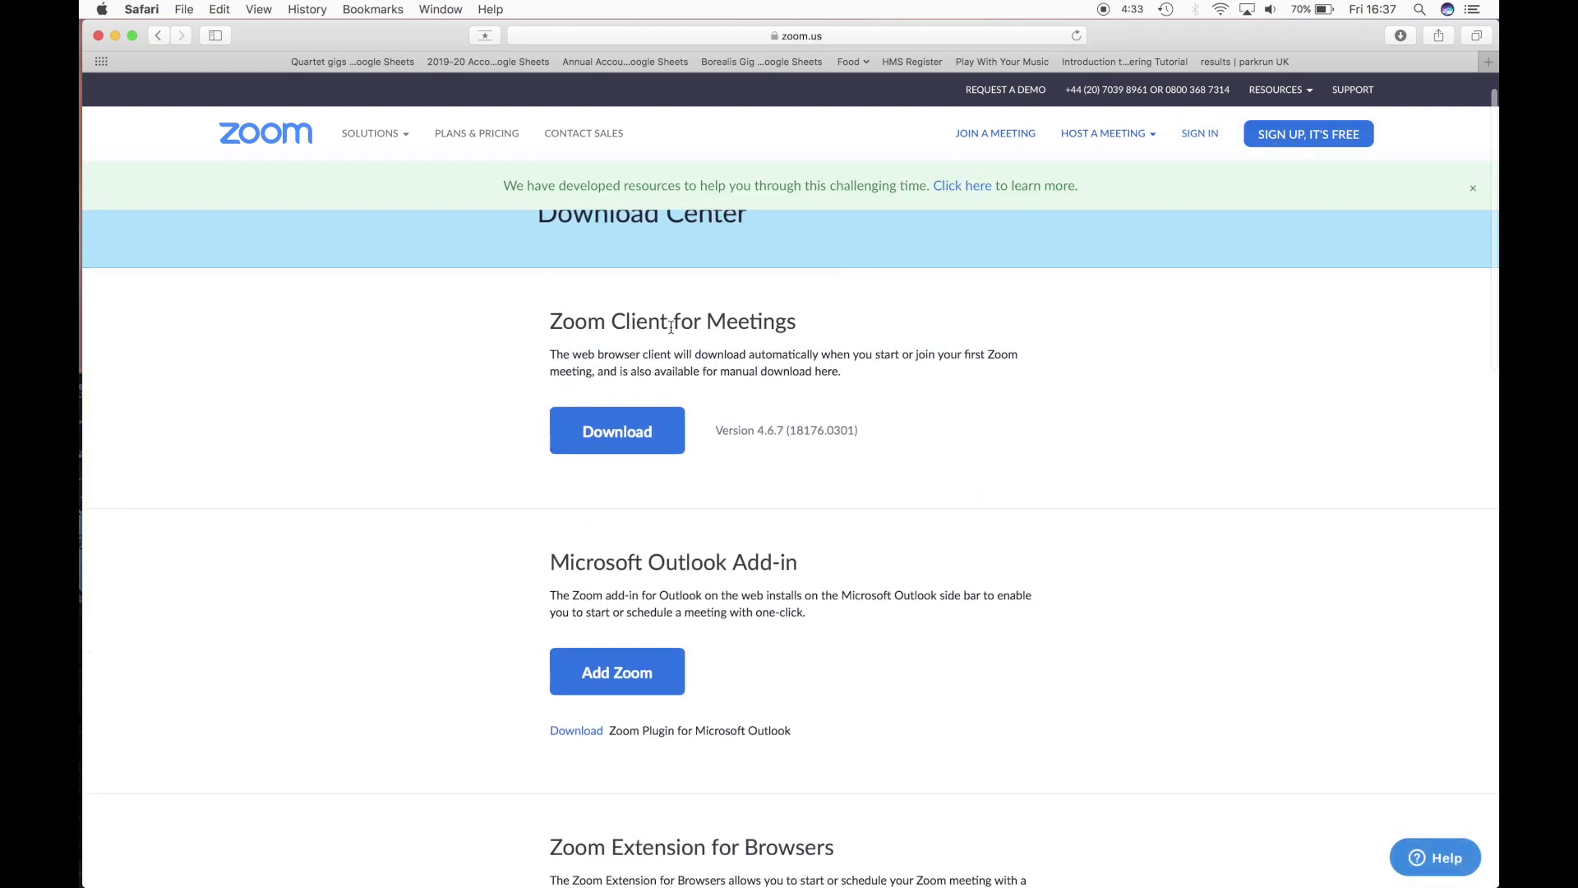
click(612, 444)
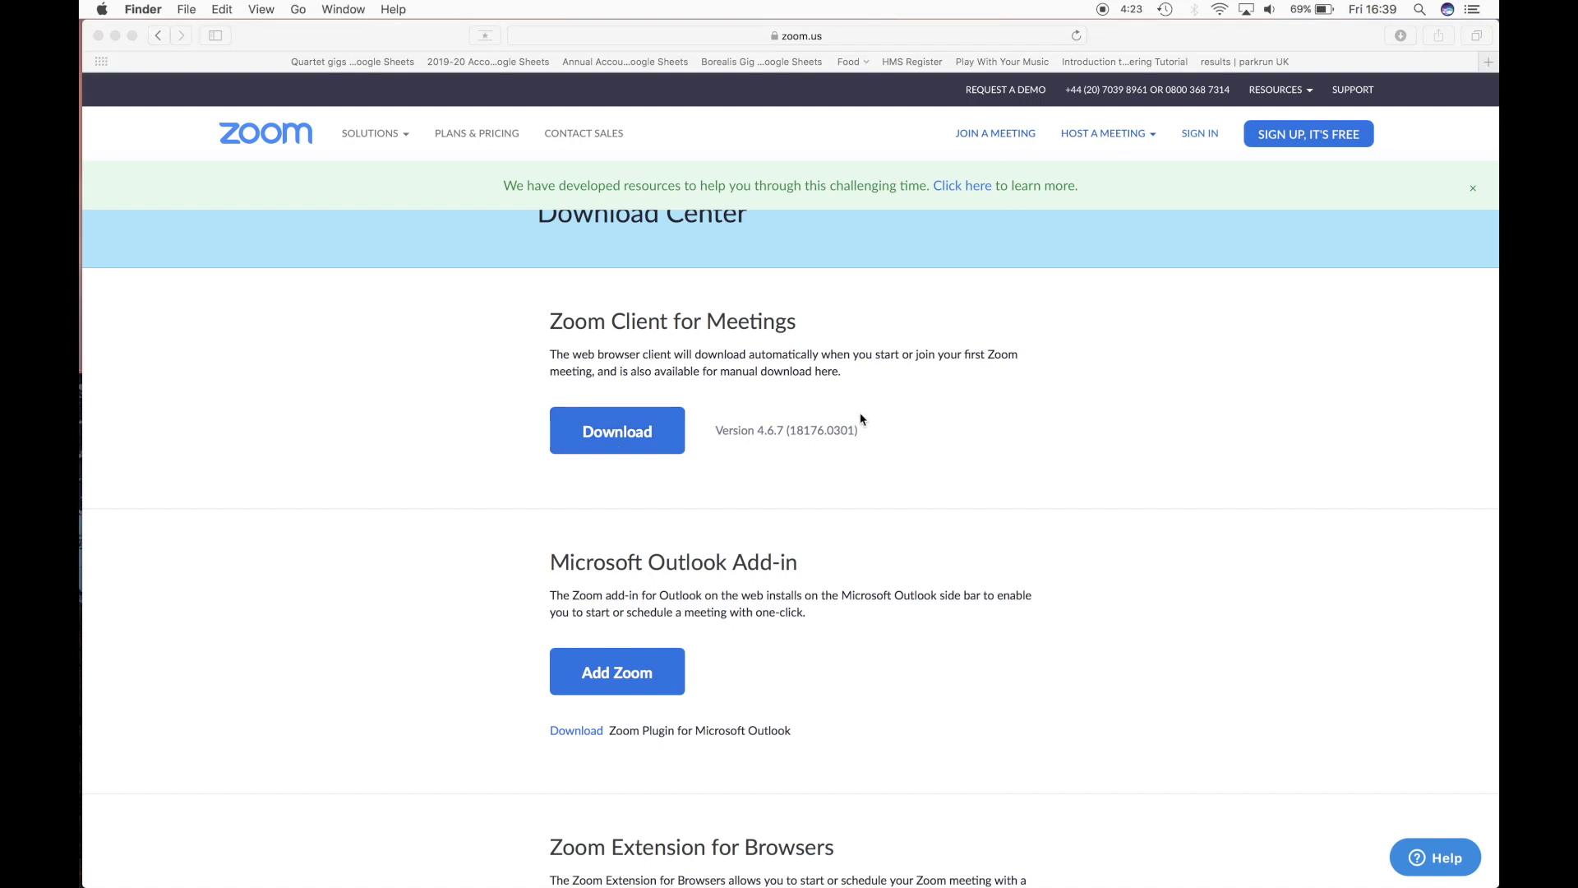
- Run Zoom.pkg from Finder's Downloads folder and let the installer continue
mouse_move(82, 182)
click(105, 131)
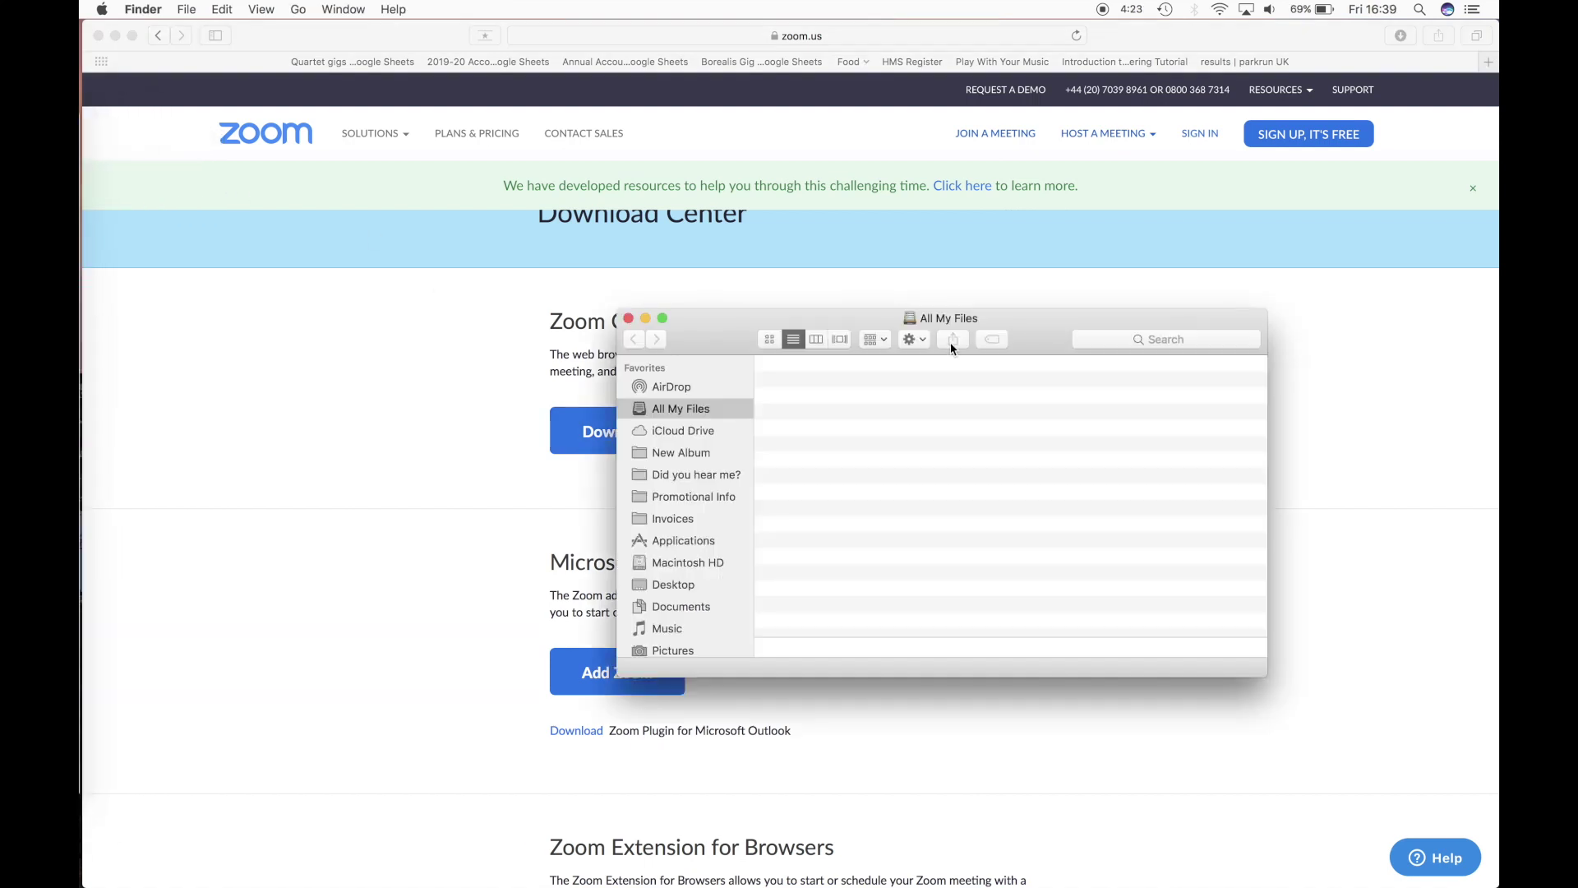
scroll(684, 576, down, 3)
click(684, 598)
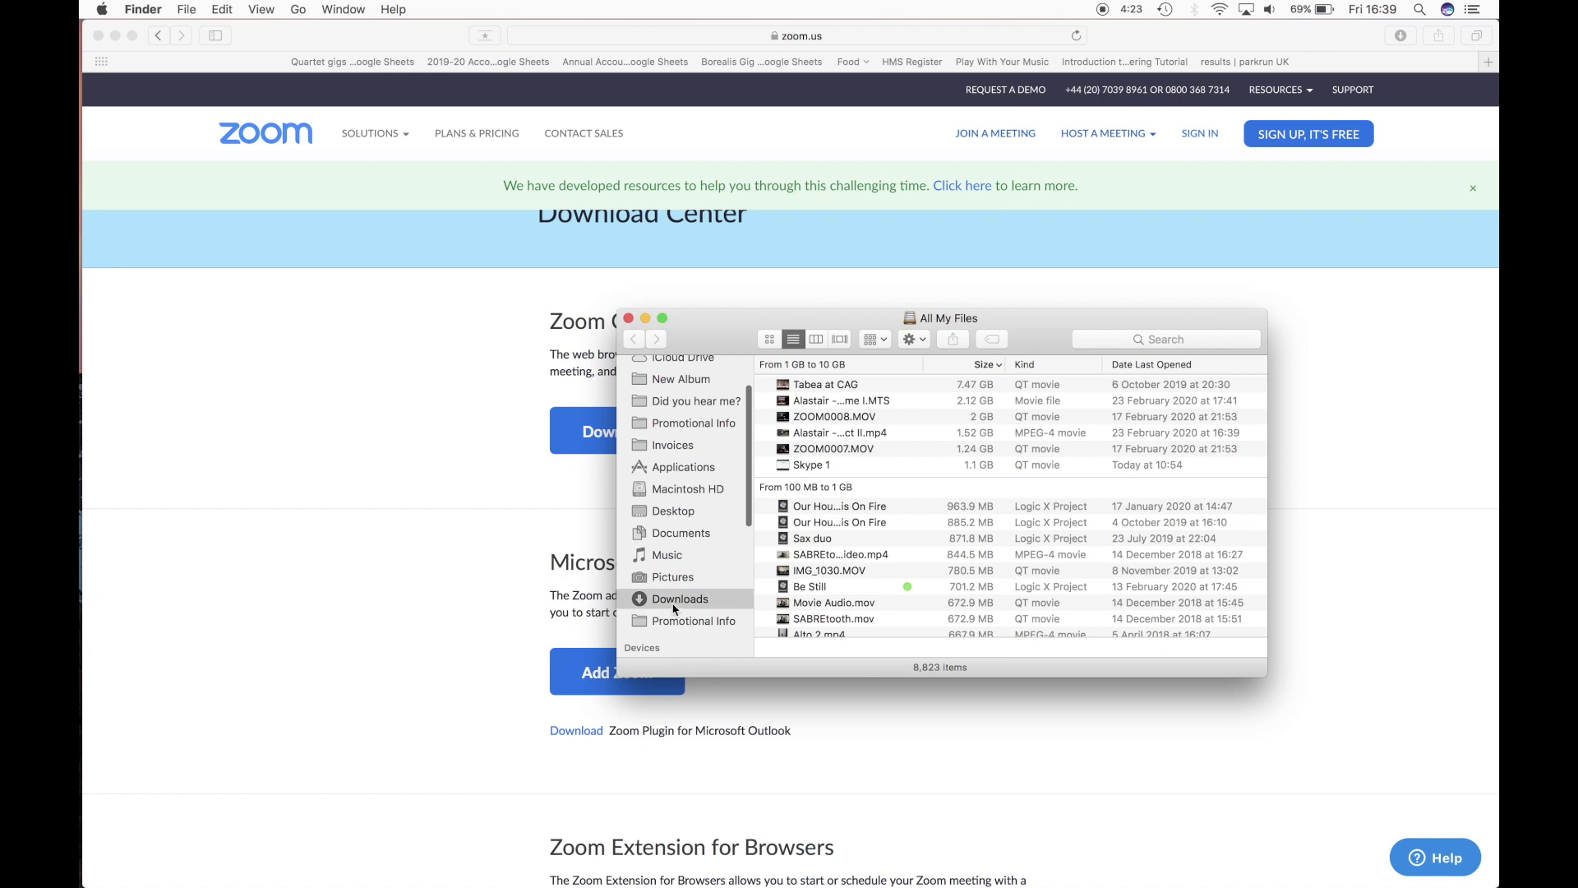
double_click(813, 385)
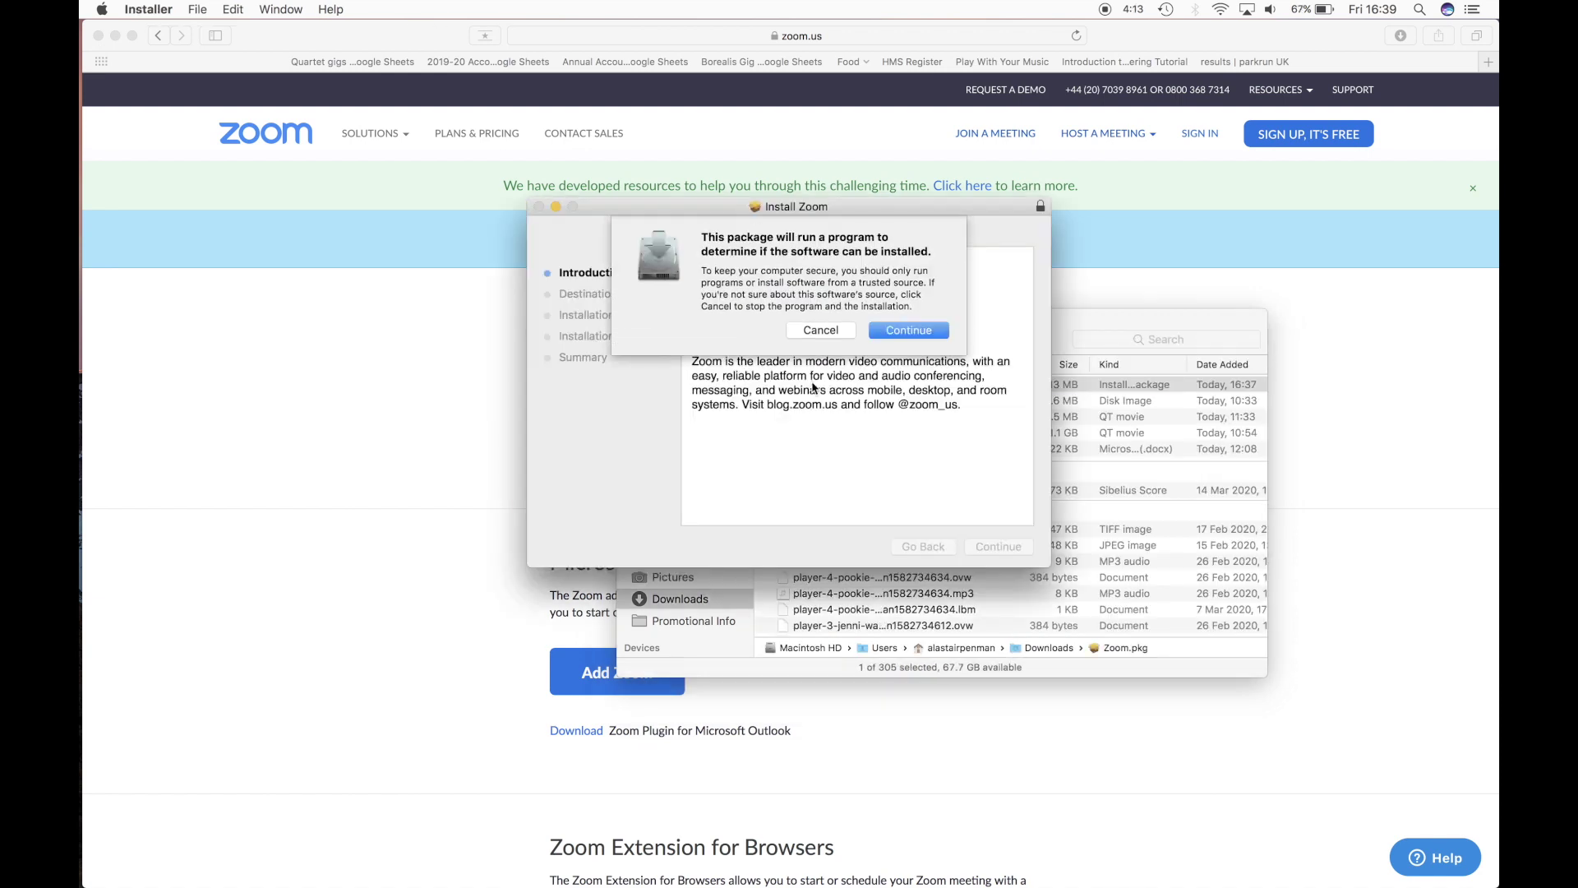
click(919, 334)
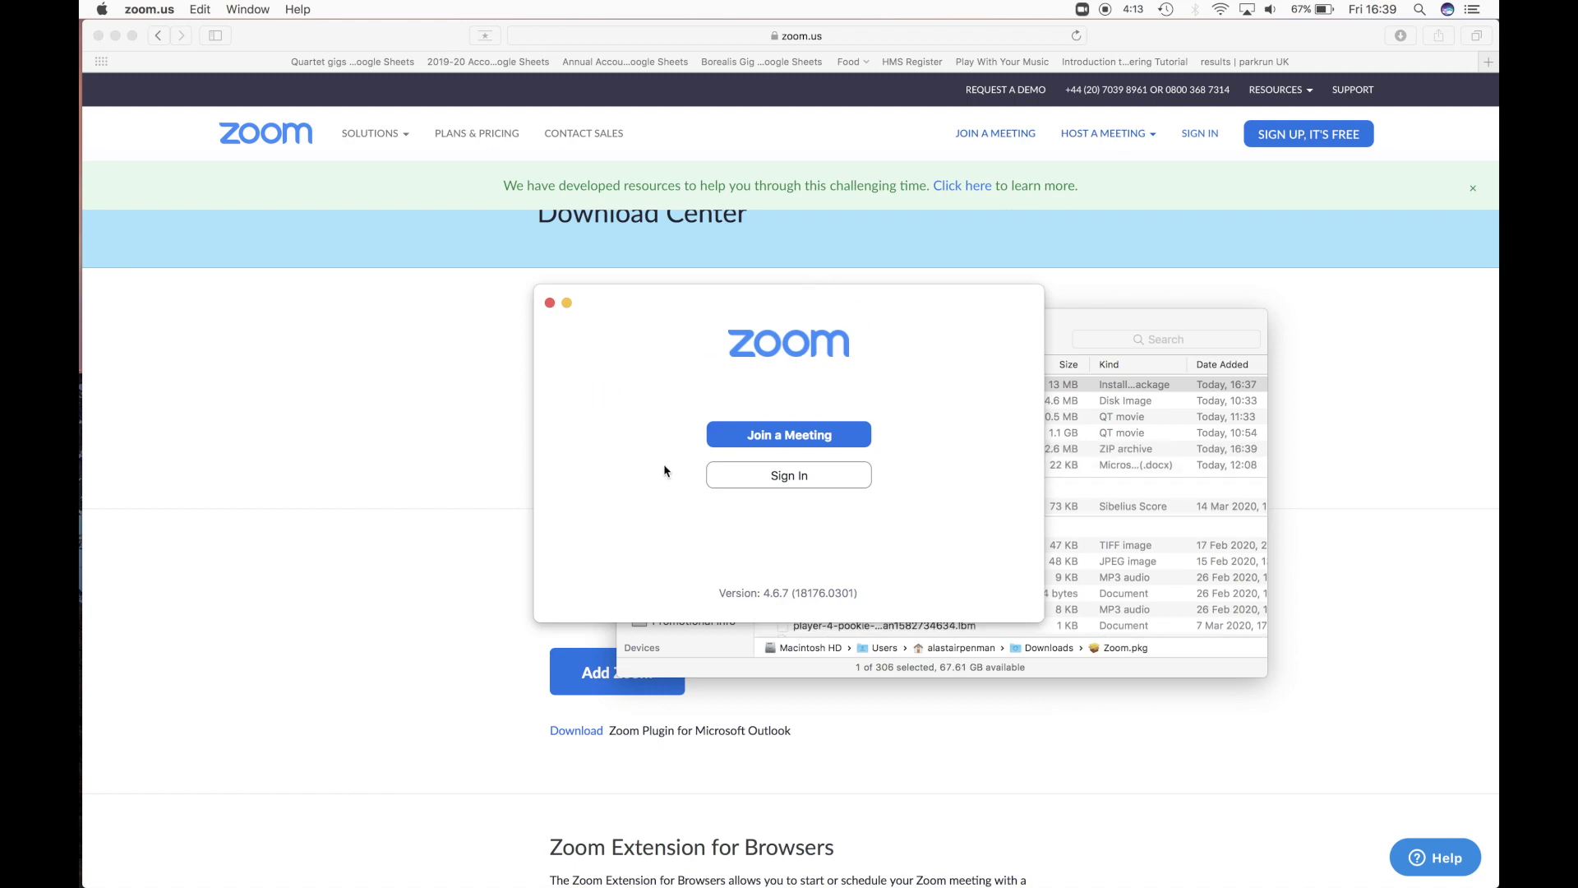
- Sign in to Zoom with the account e-mail address and password
click(767, 483)
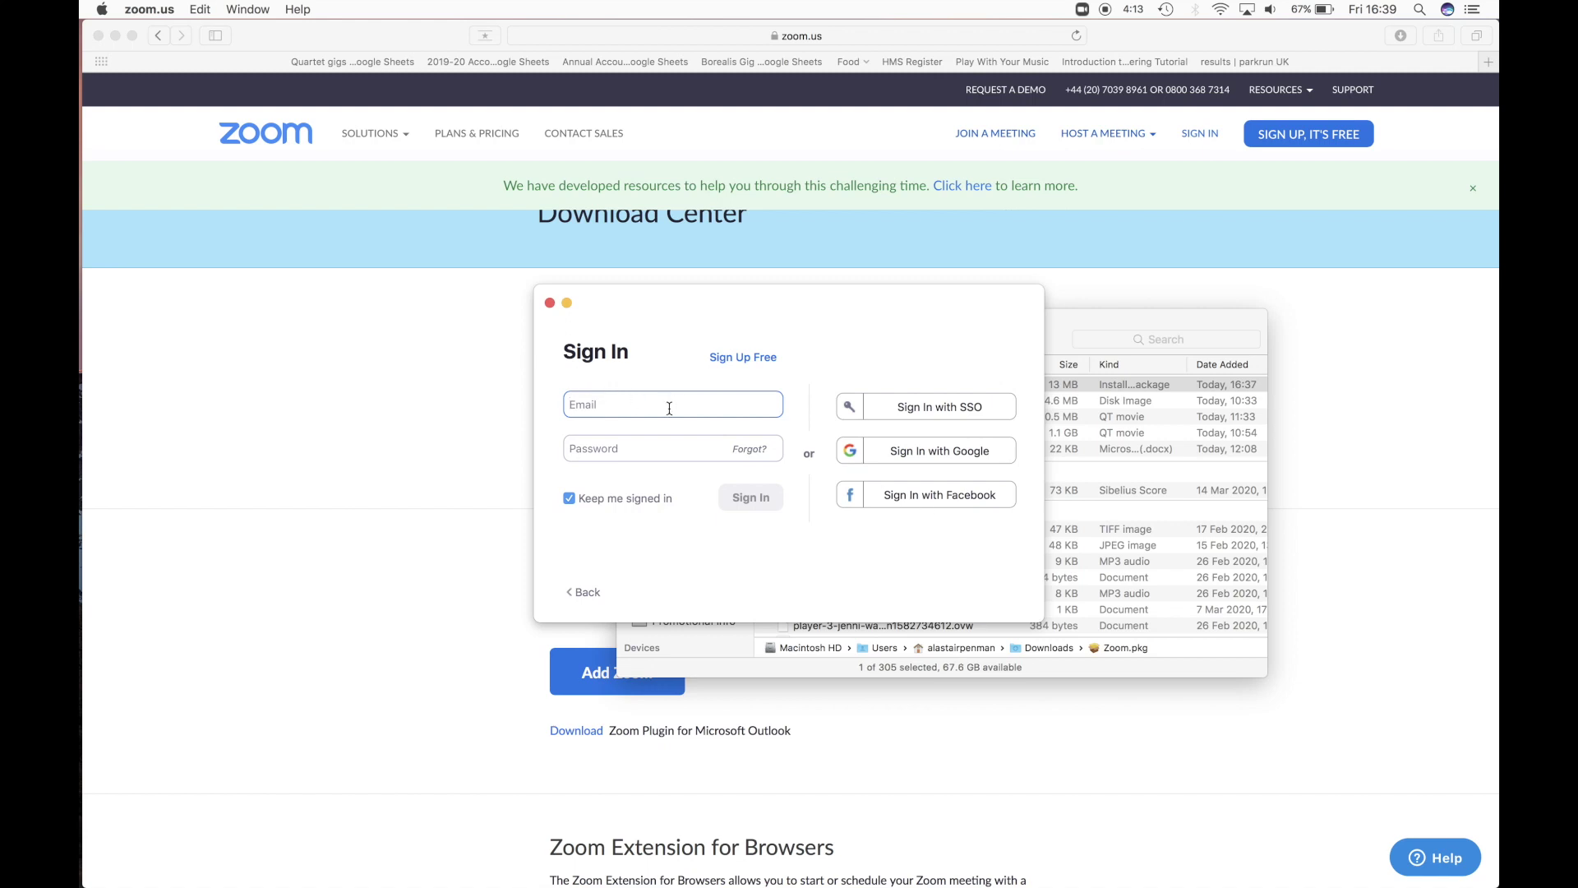
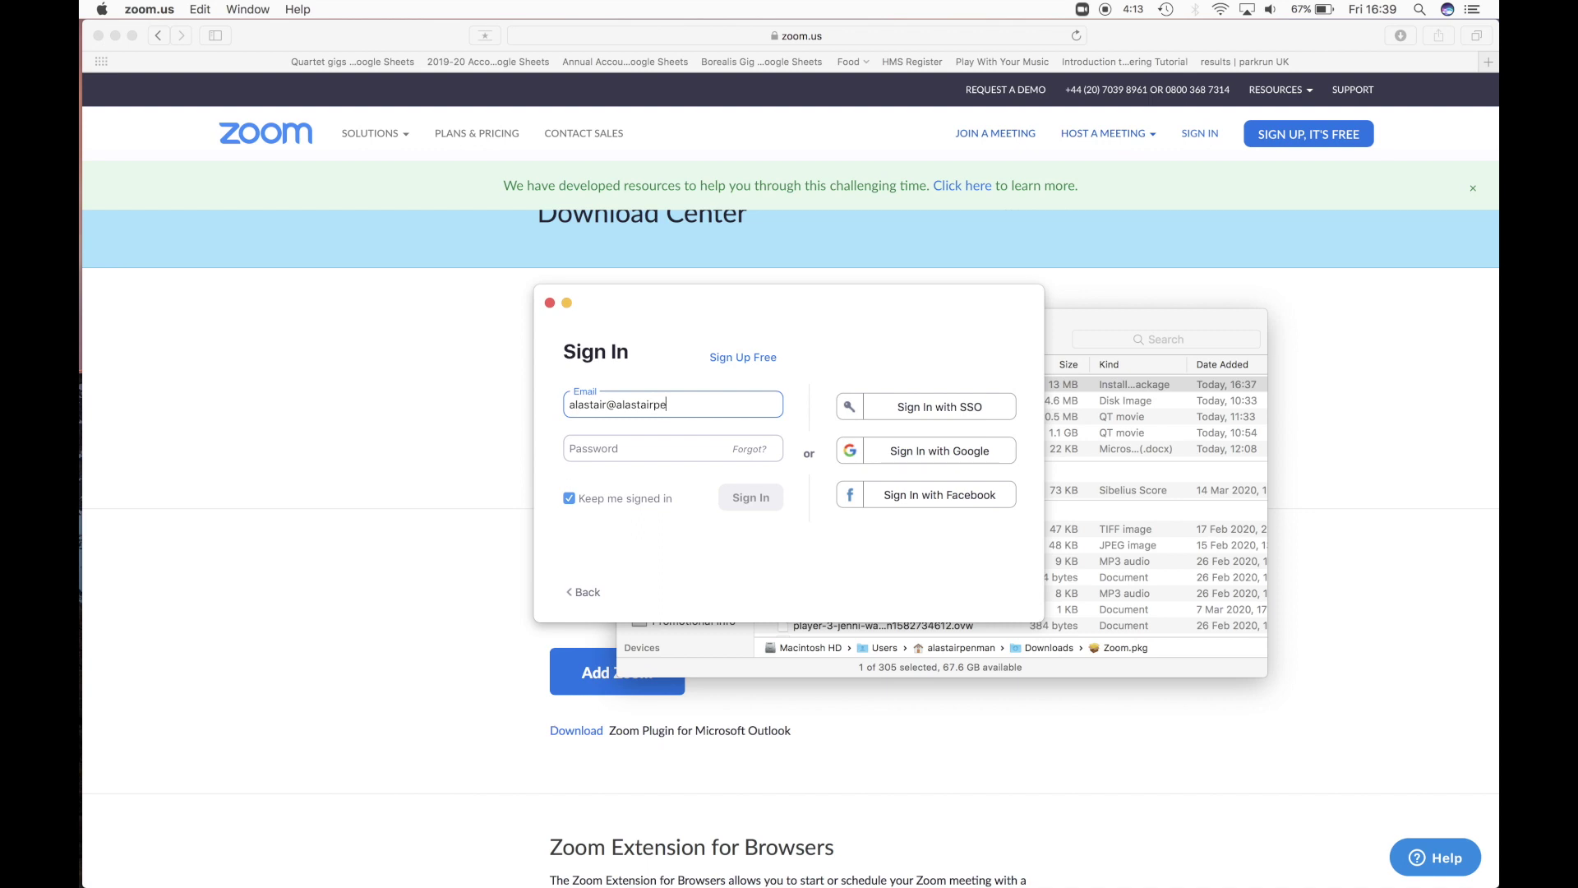
key(Tab)
text(••••••••••)
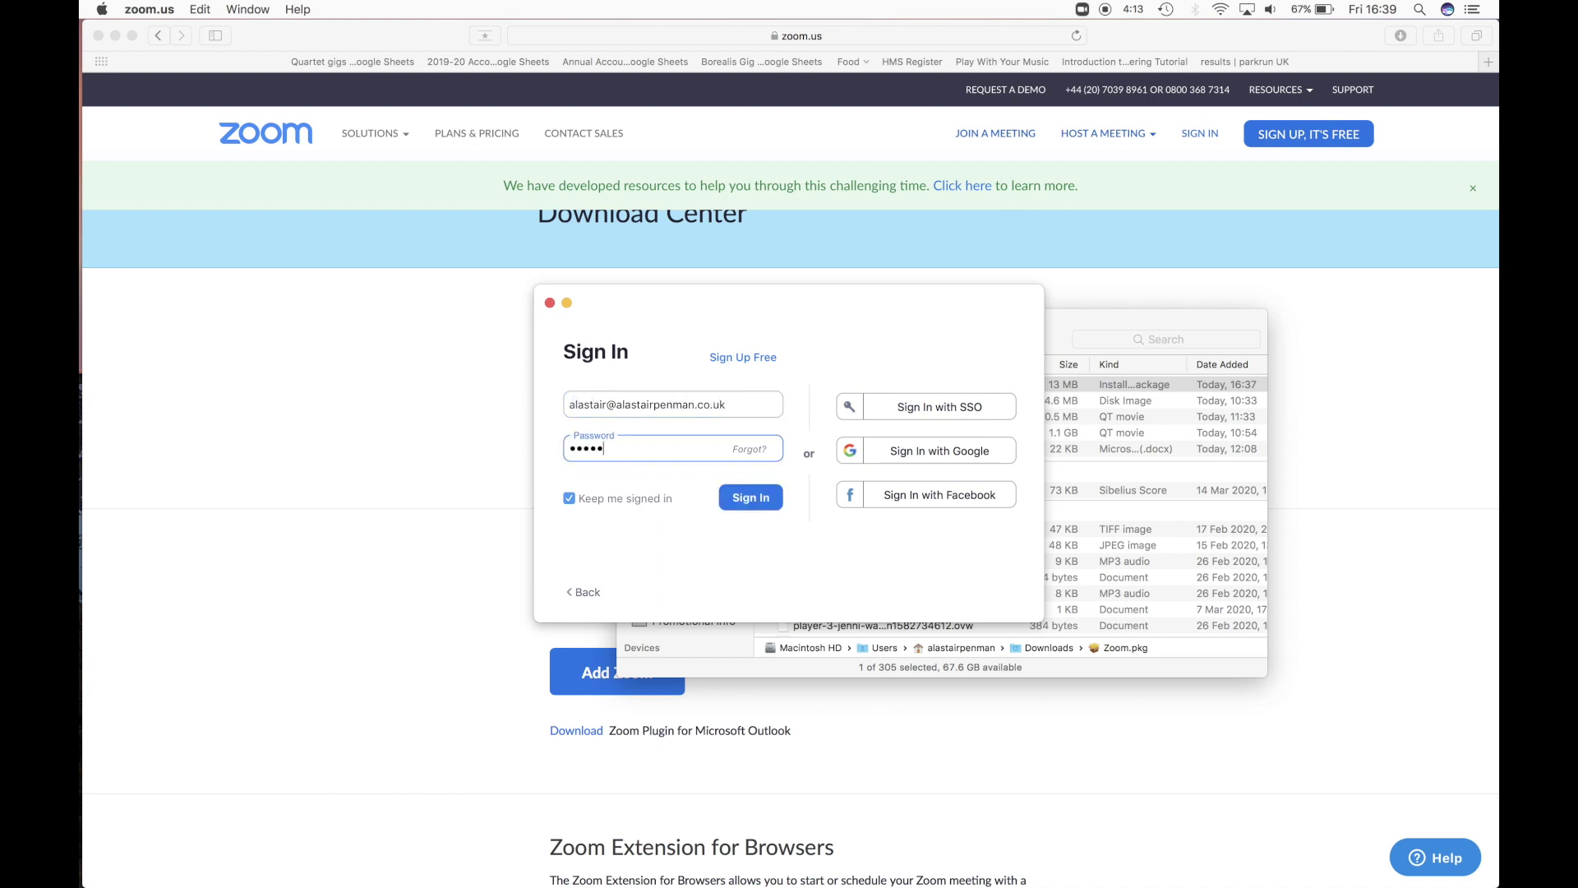
click(764, 500)
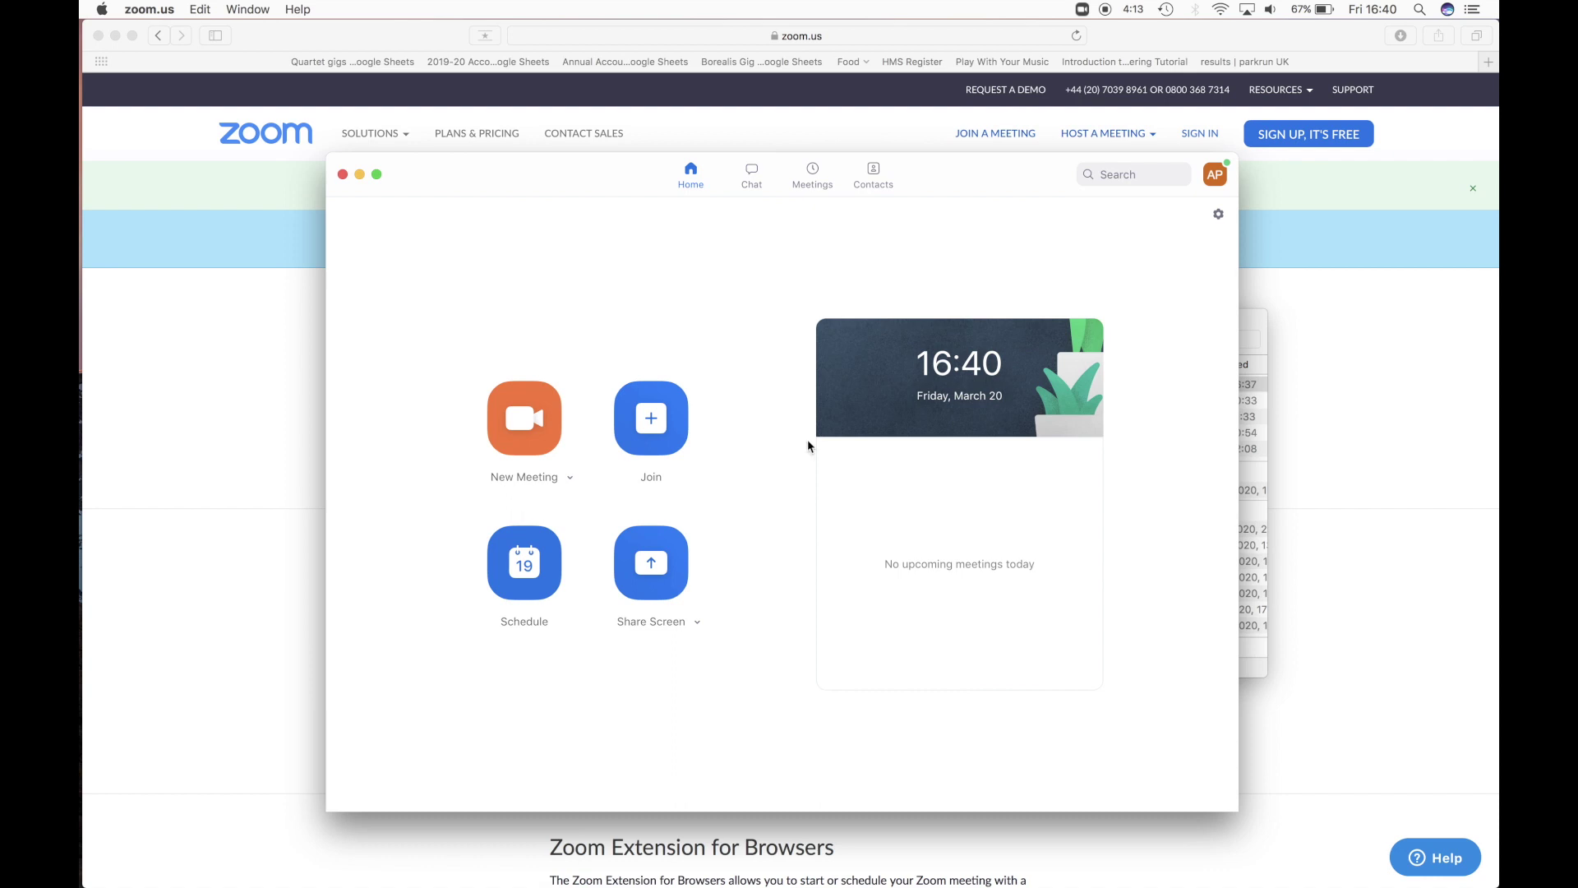
- Open the zoom.us application menu from the menu bar
click(152, 10)
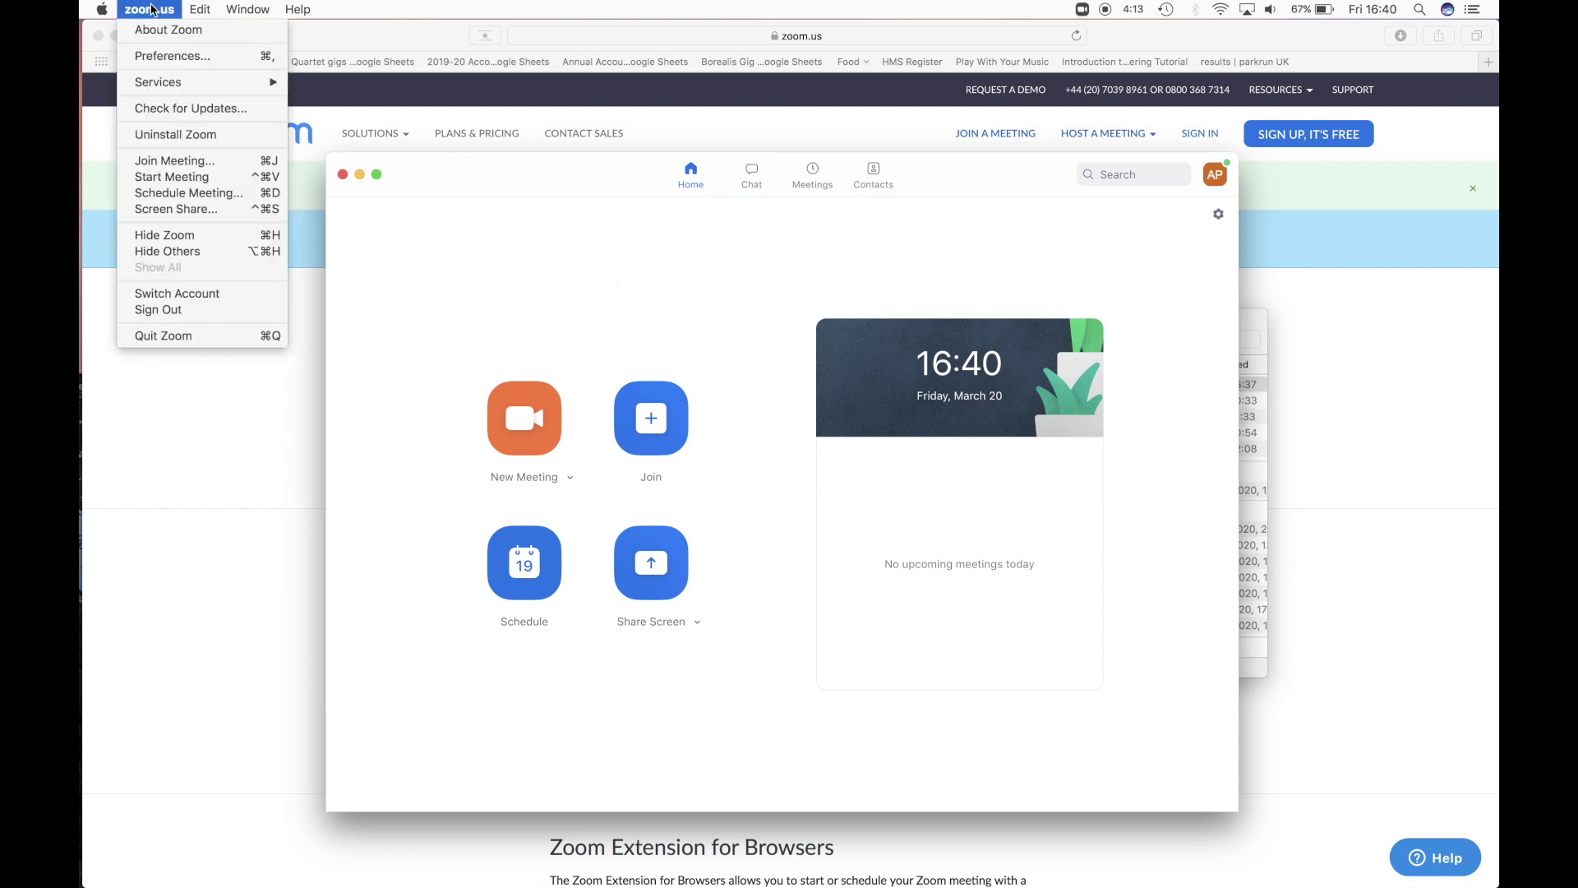
- In Preferences > Audio > Advanced, tick 'Show in-meeting option to Enable Original Sound', then close Settings
click(160, 56)
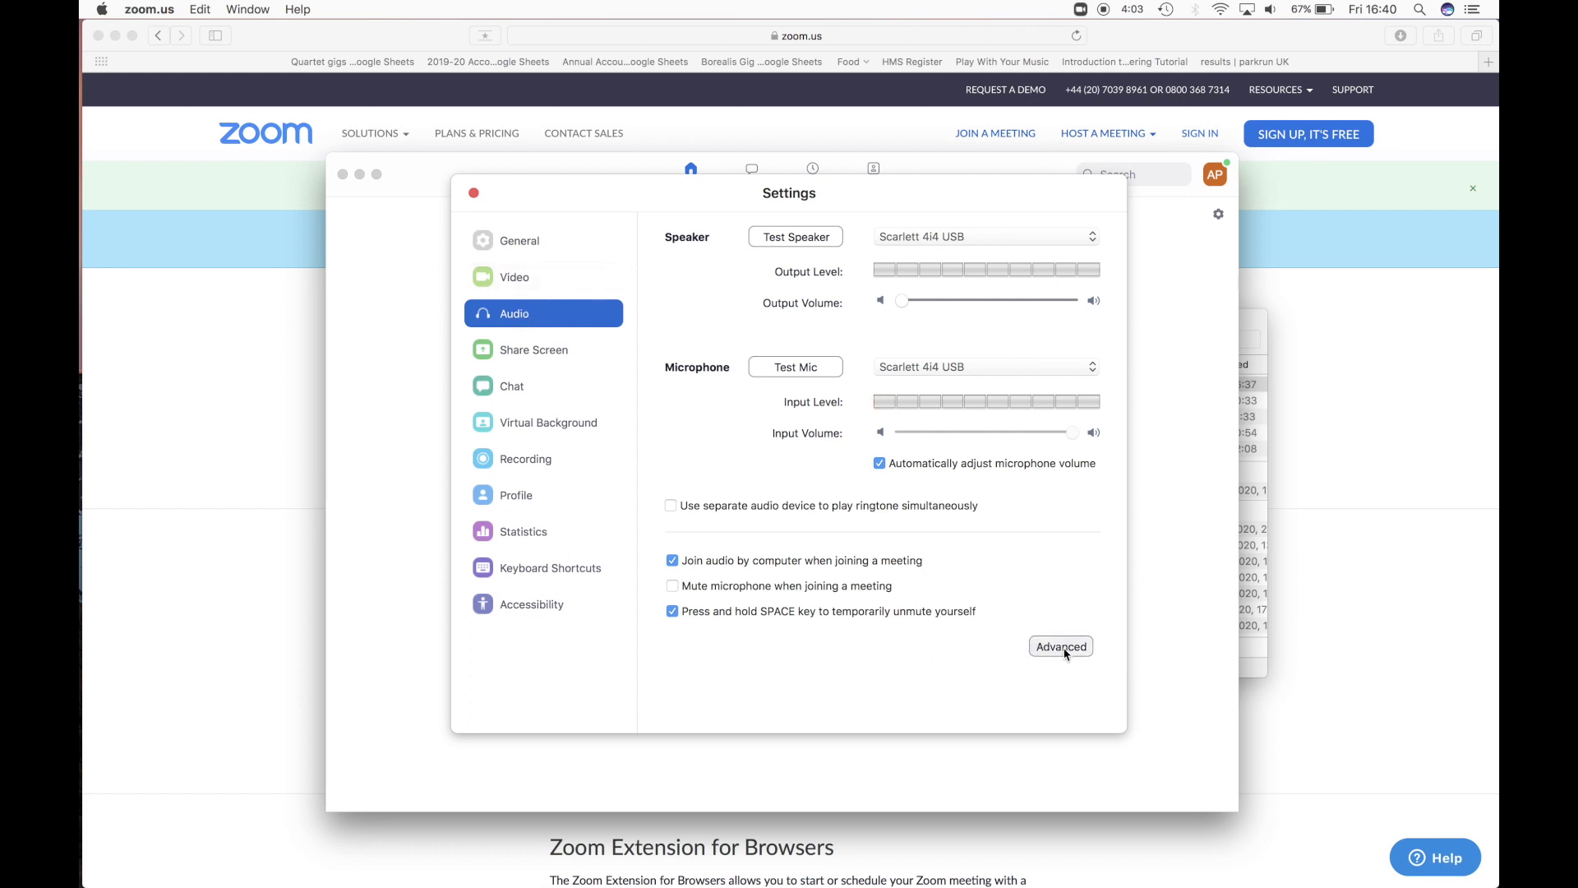
click(1066, 648)
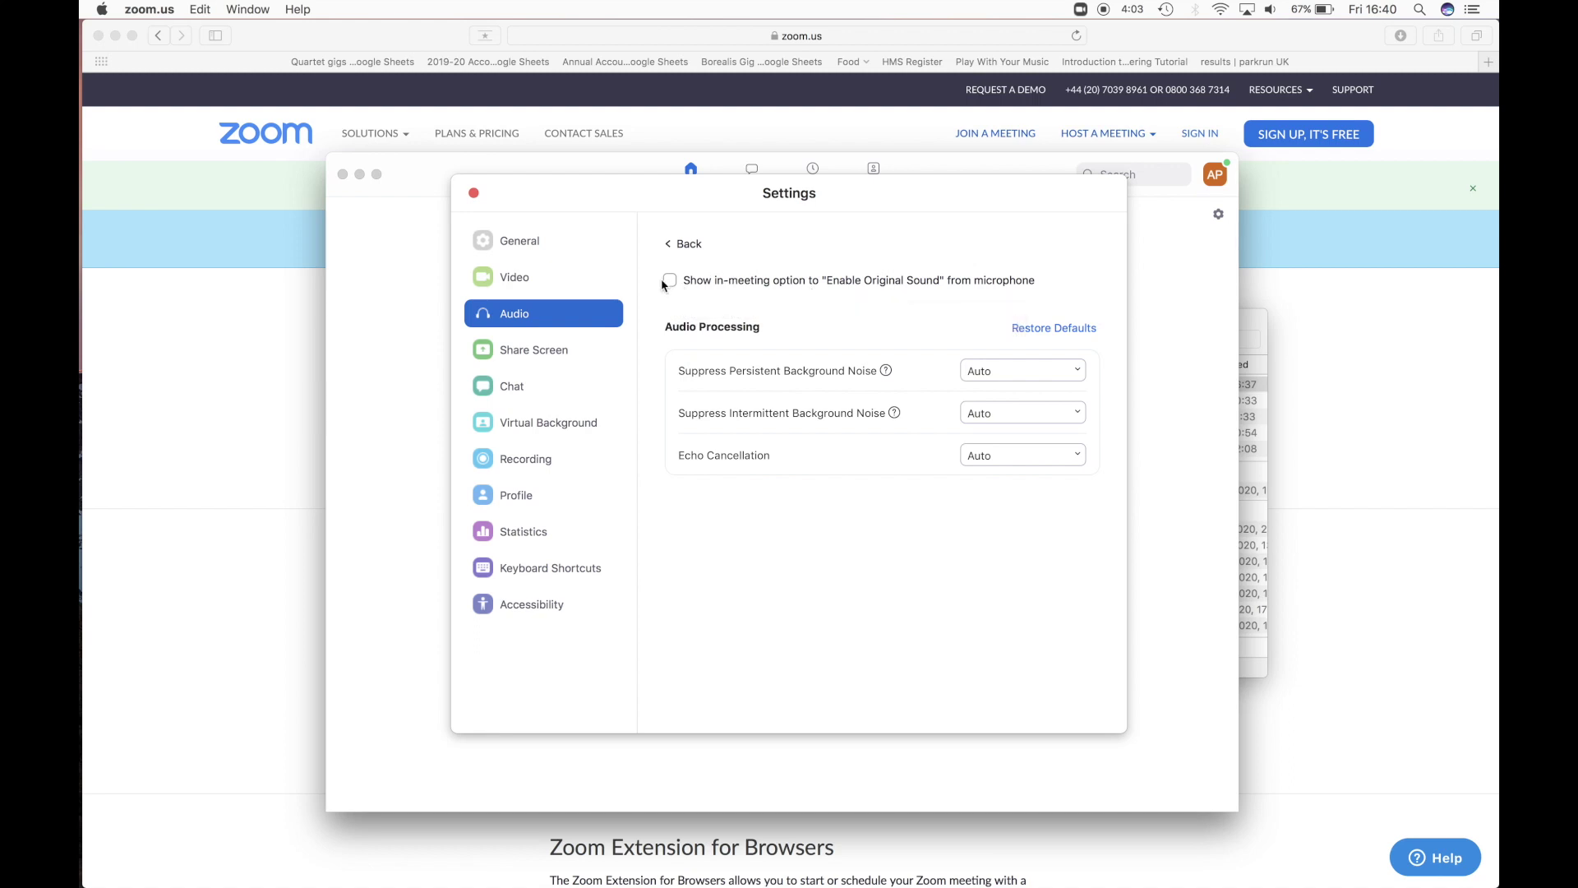
click(671, 283)
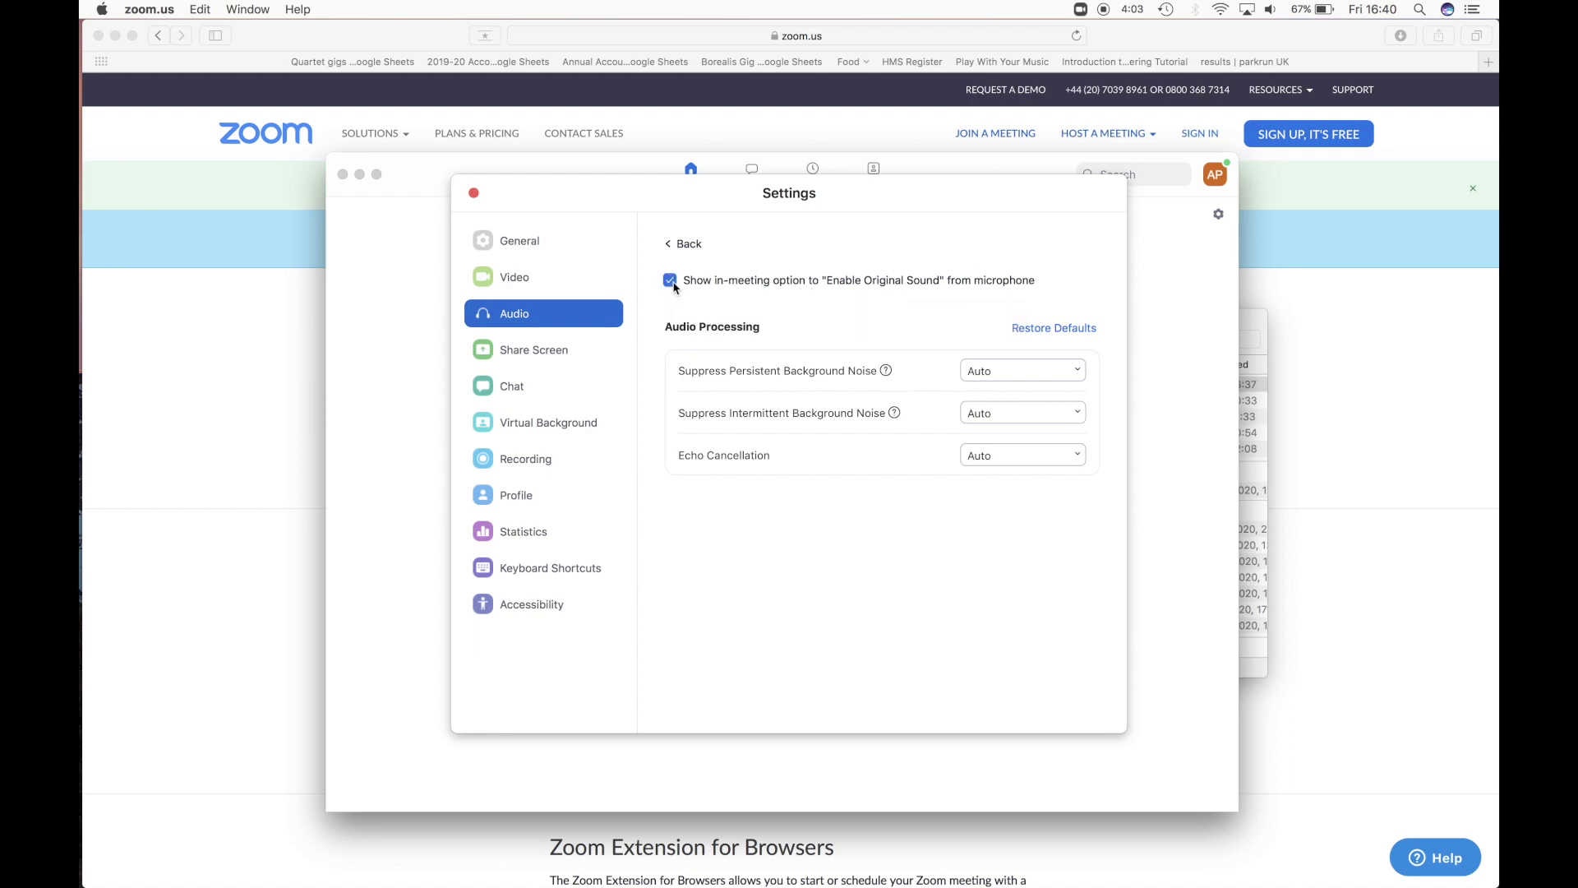
click(473, 194)
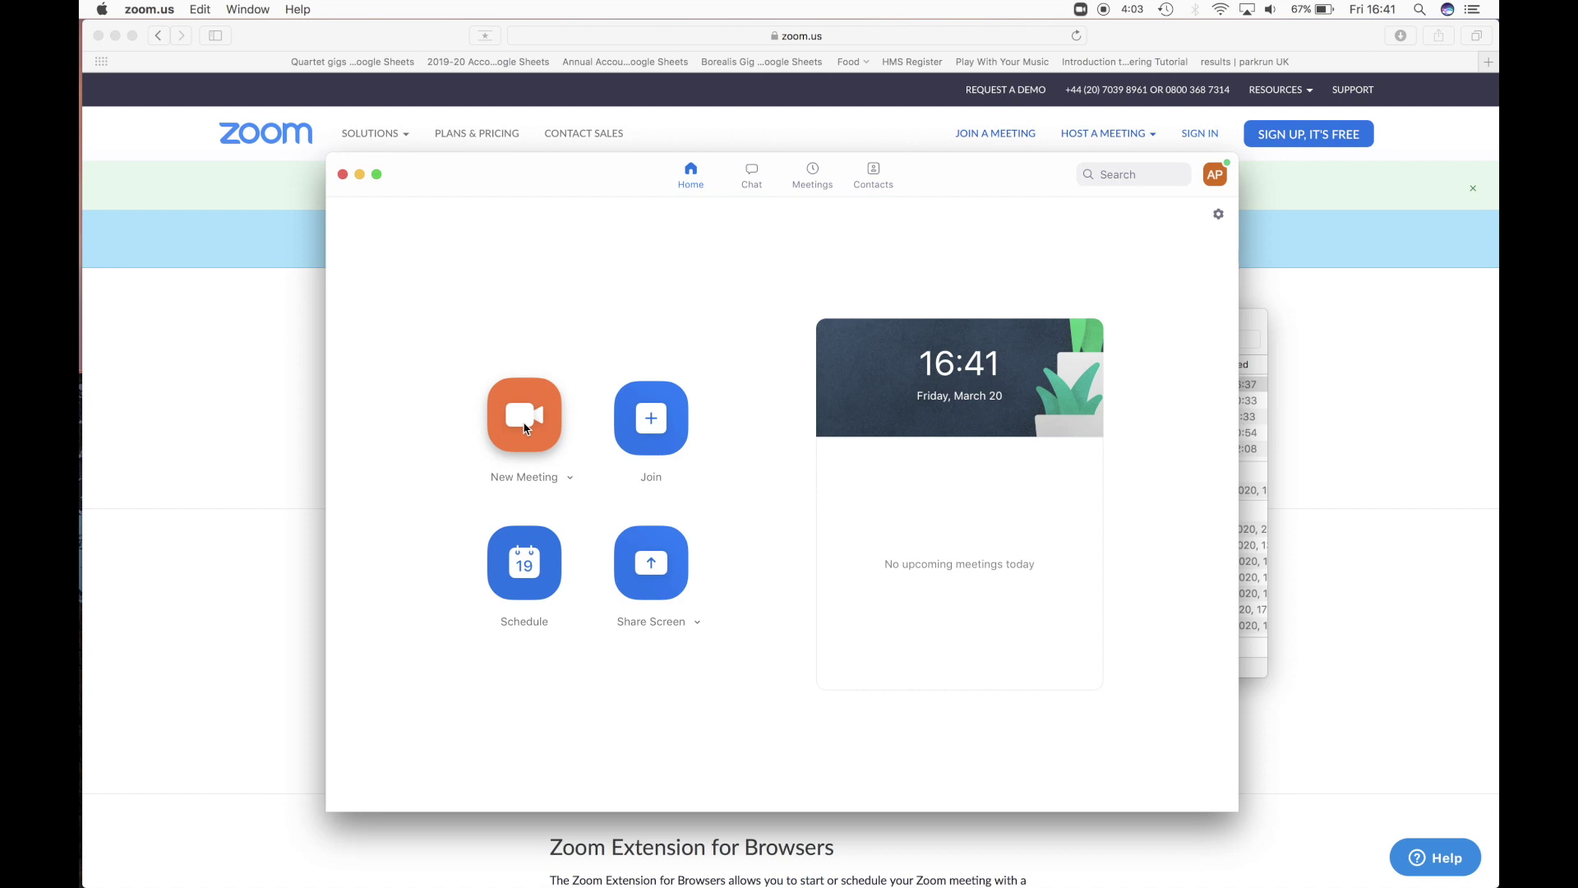
- In Contacts, start adding a new contact, then cancel the form
click(862, 182)
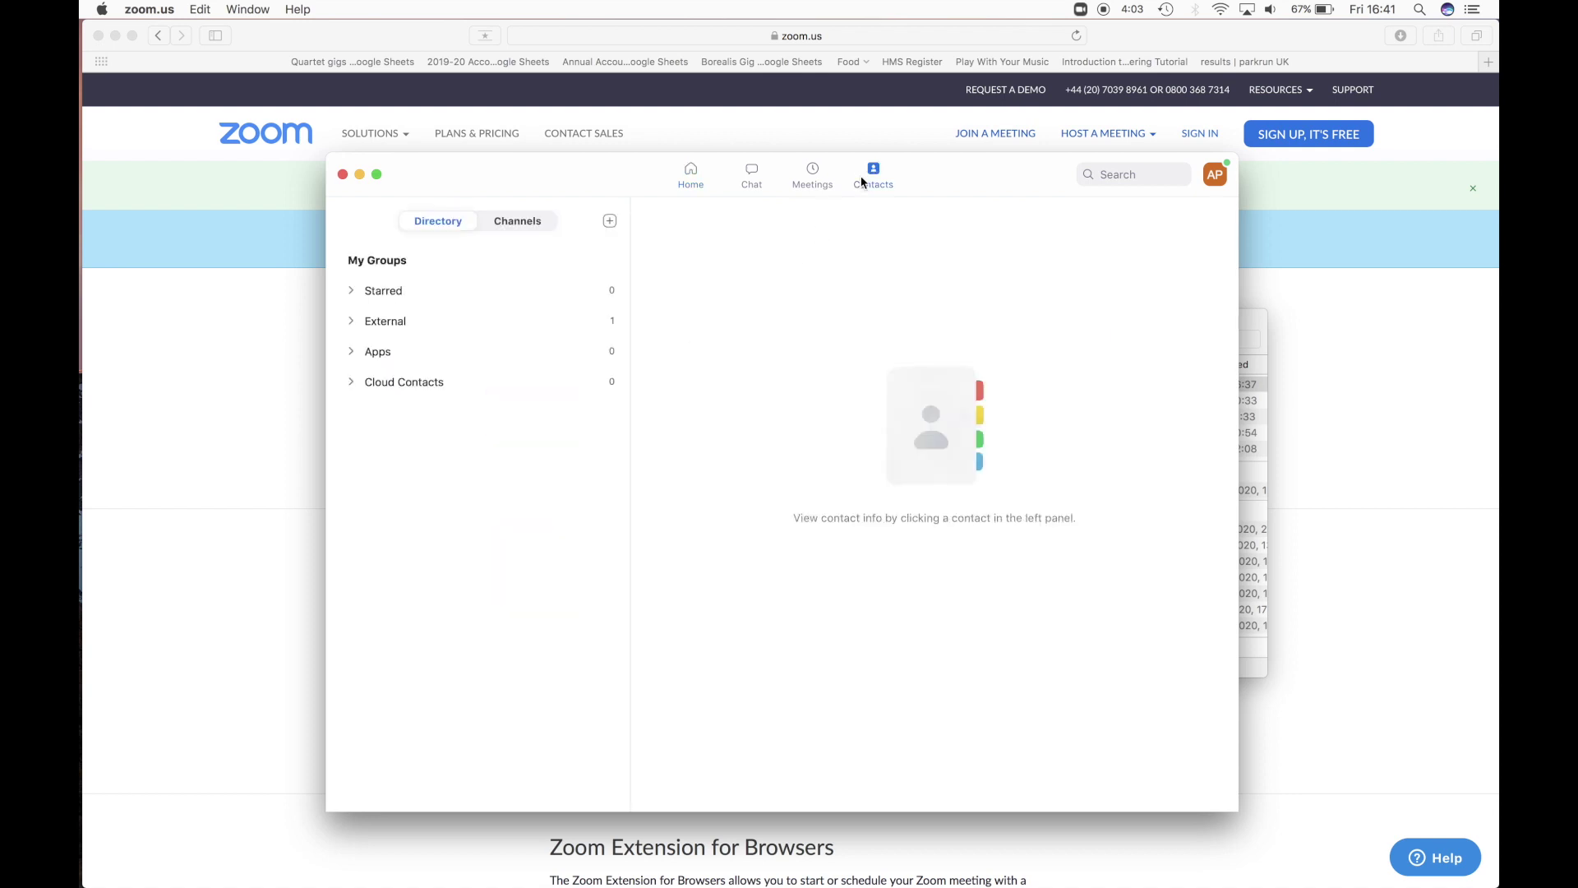
click(610, 221)
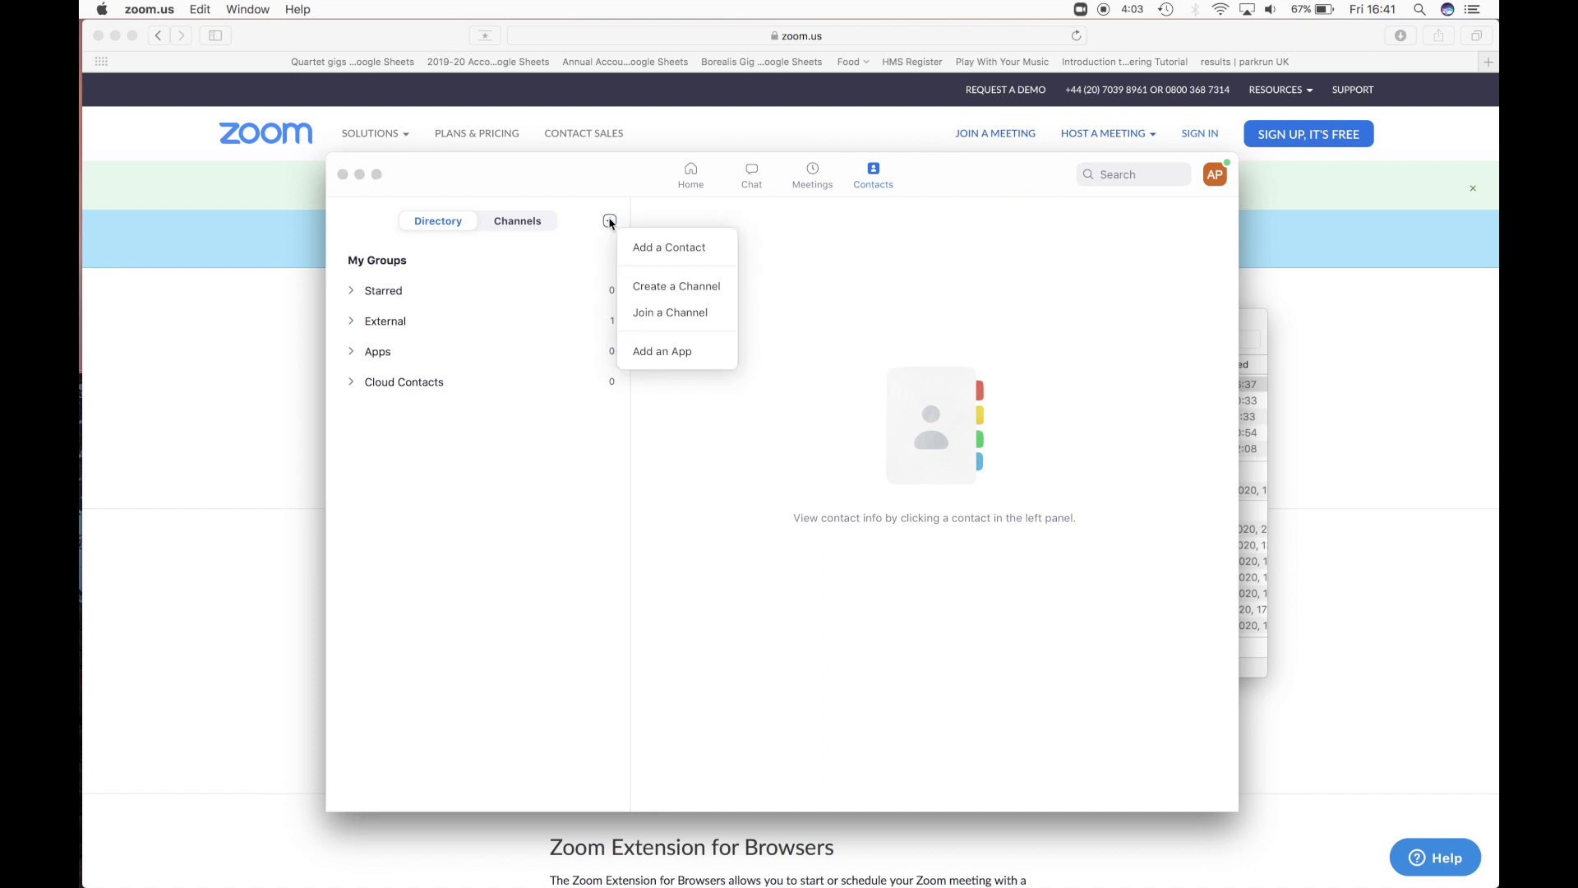
click(670, 248)
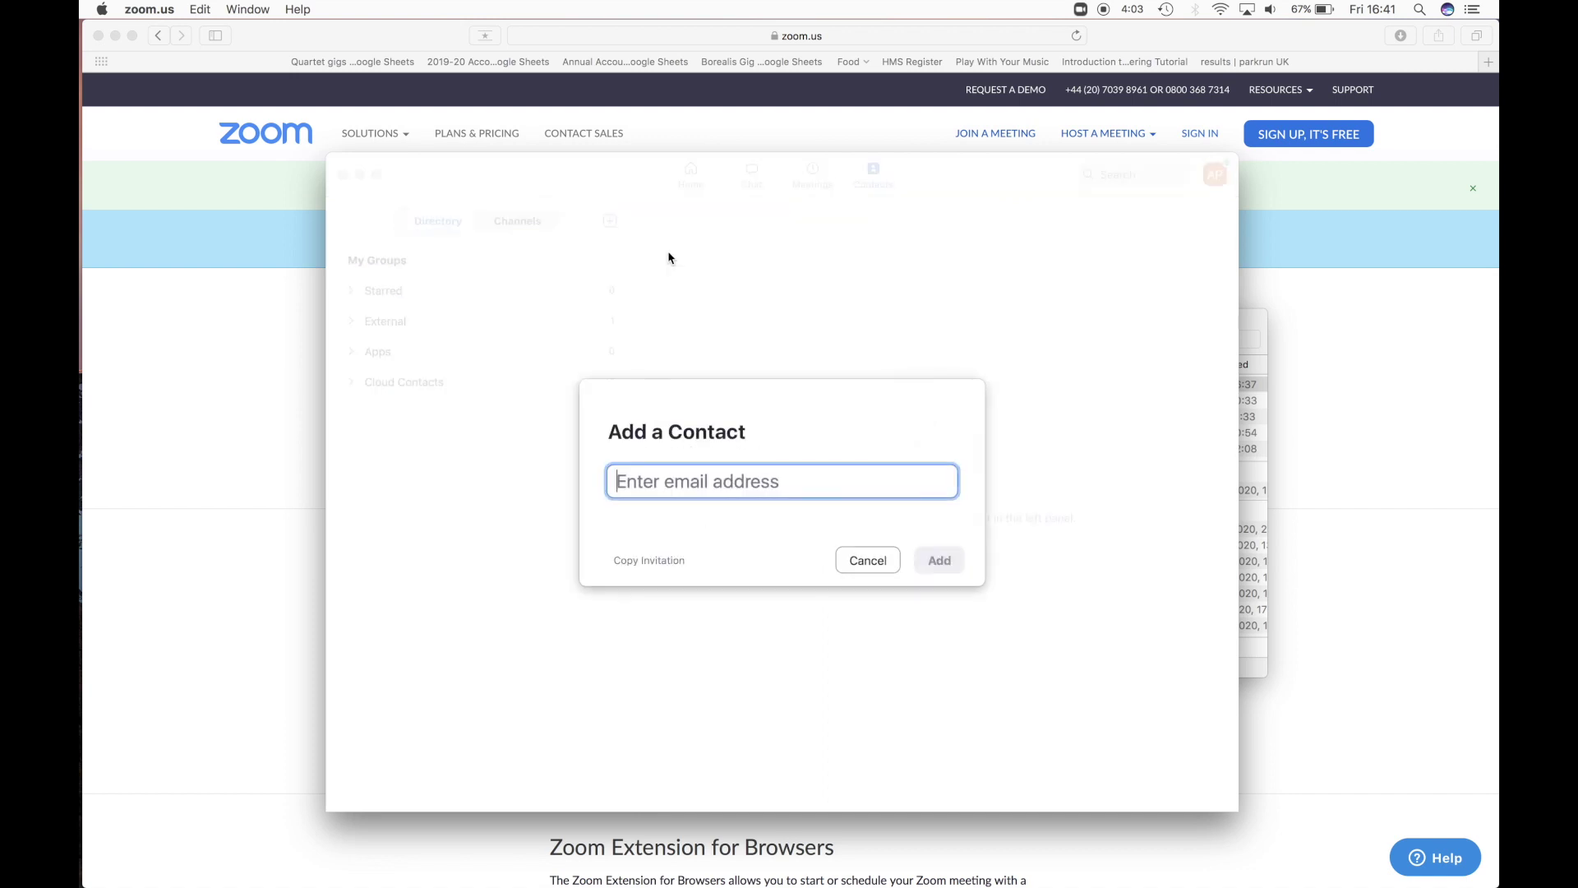
click(873, 562)
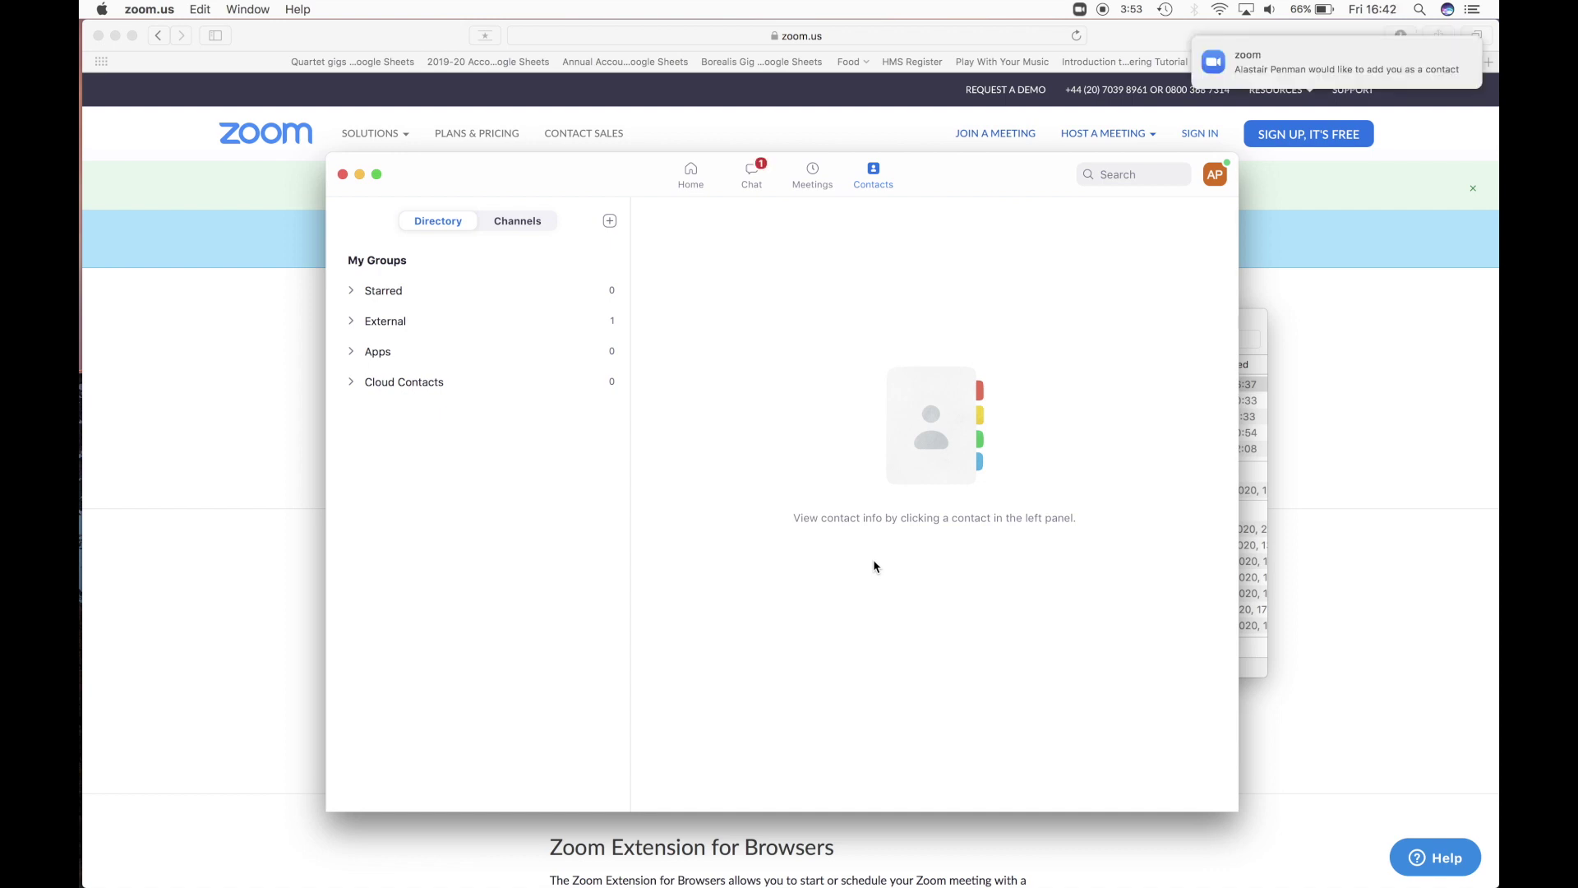
- Accept the pending contact request and confirm the External group now holds two contacts
click(1299, 70)
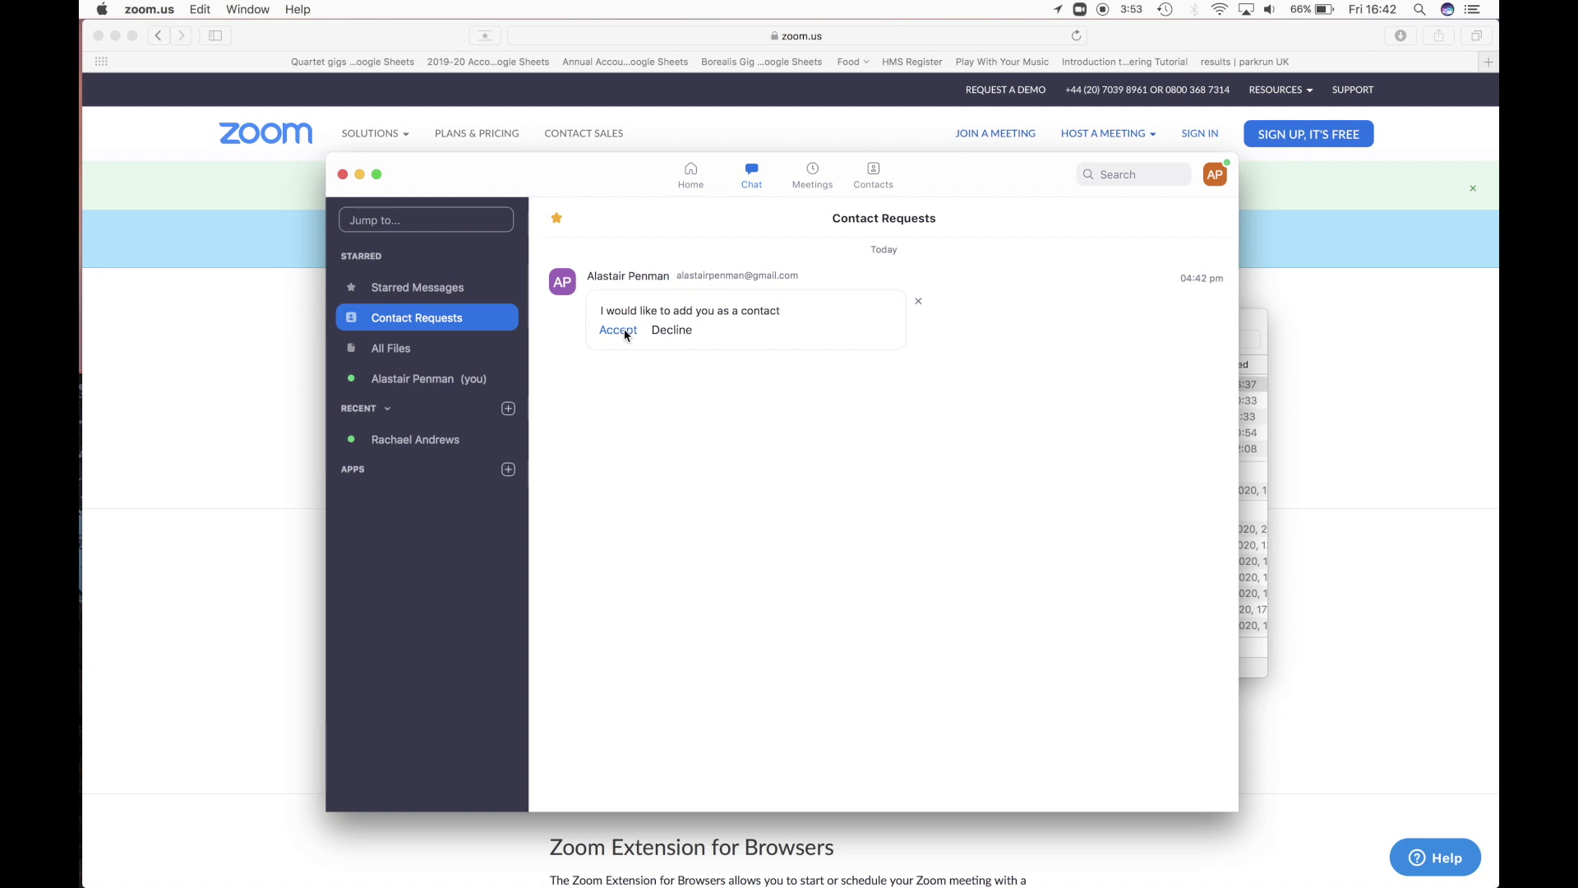
click(618, 330)
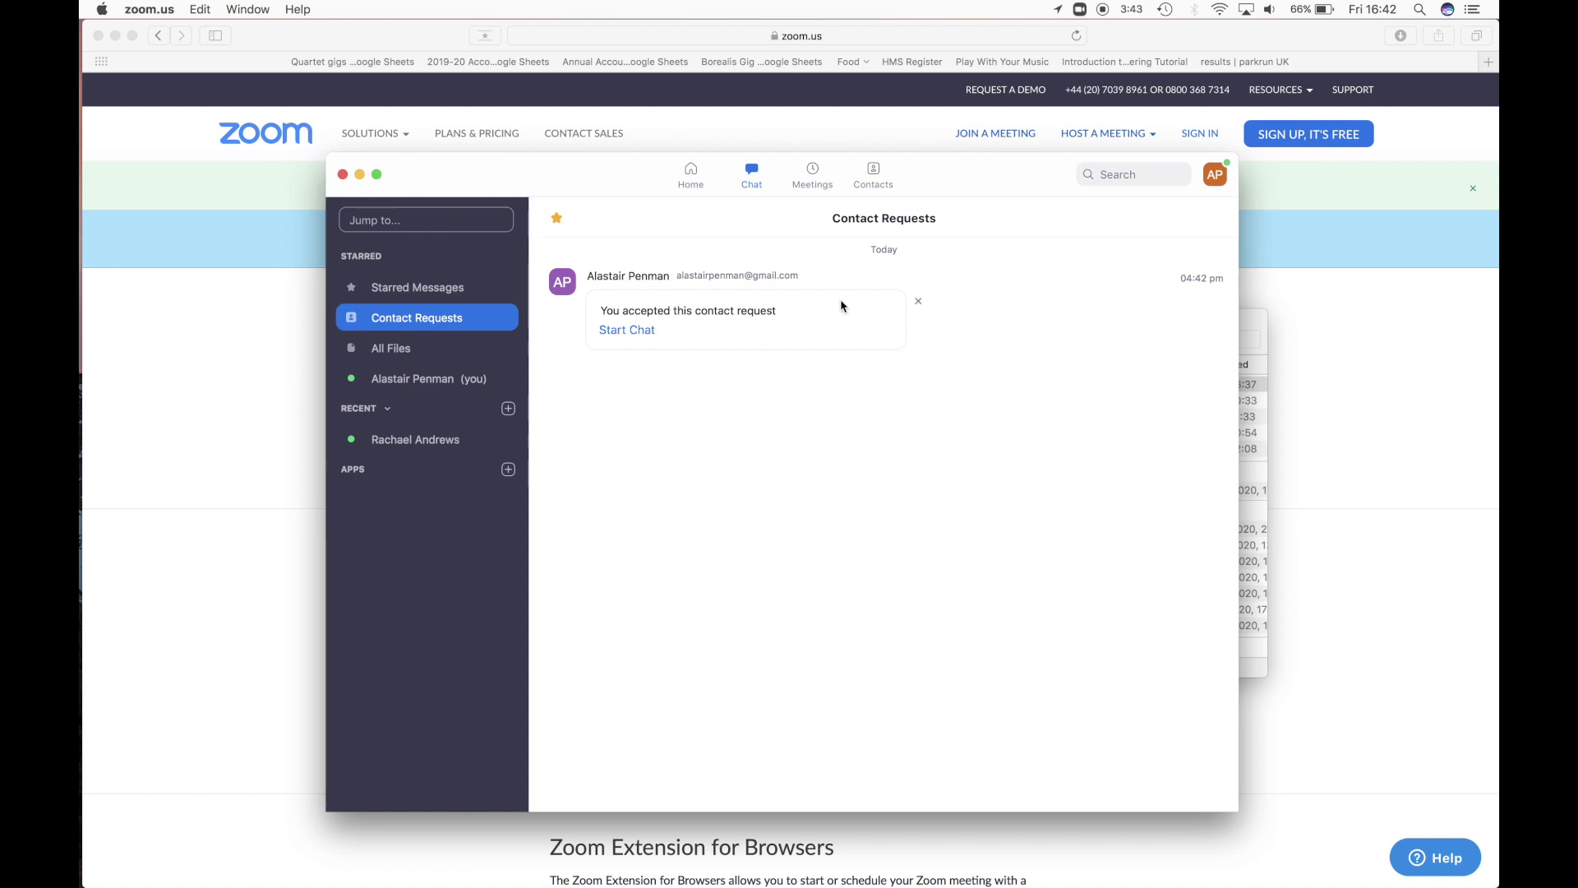
click(701, 186)
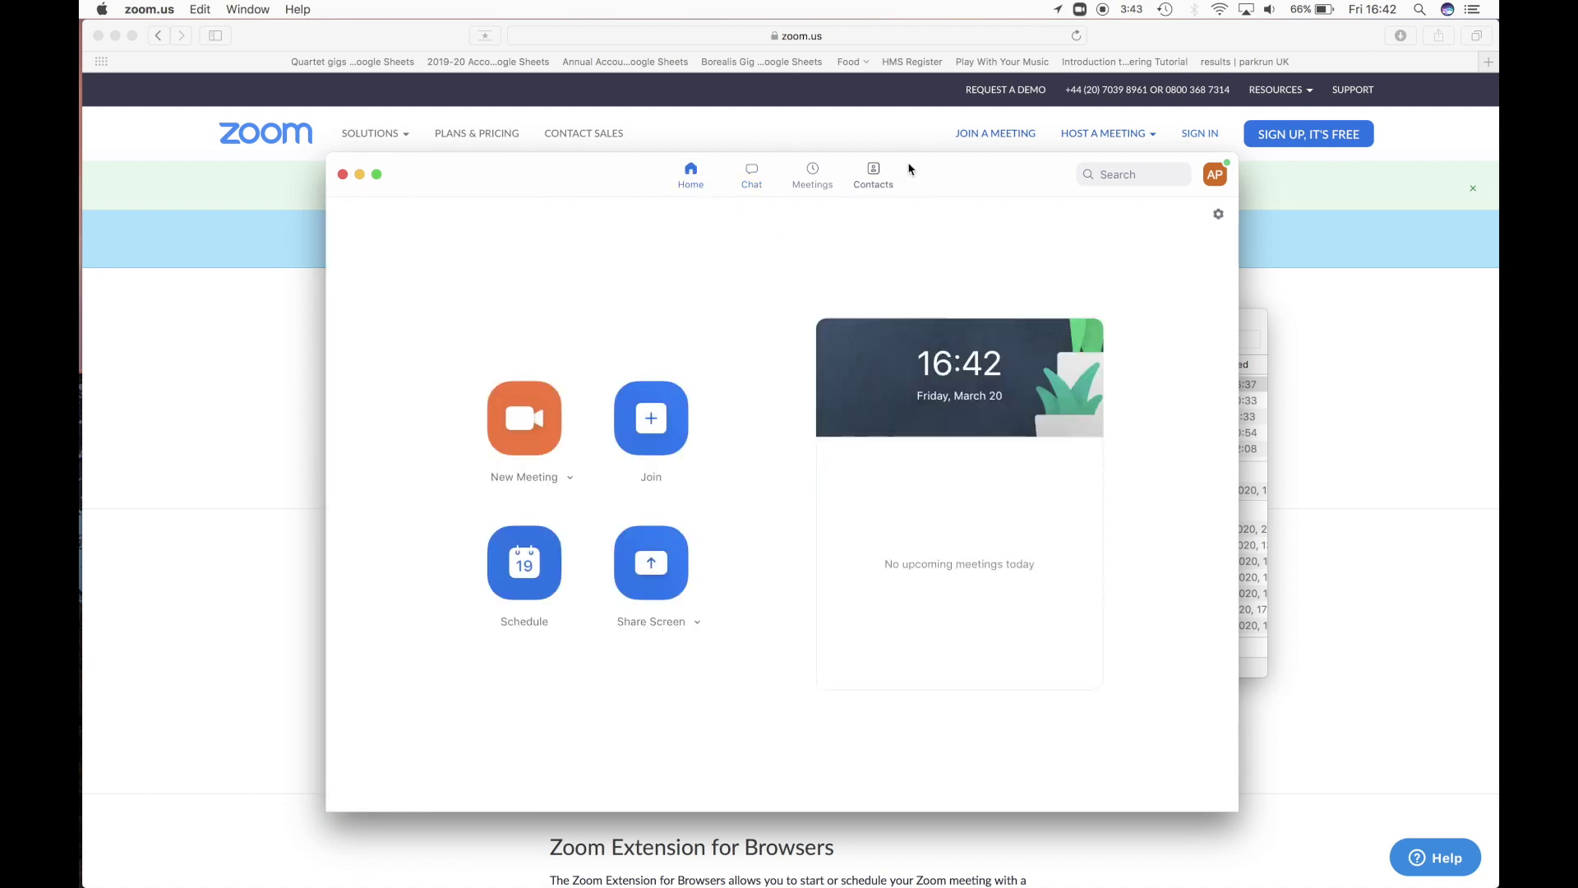
click(876, 173)
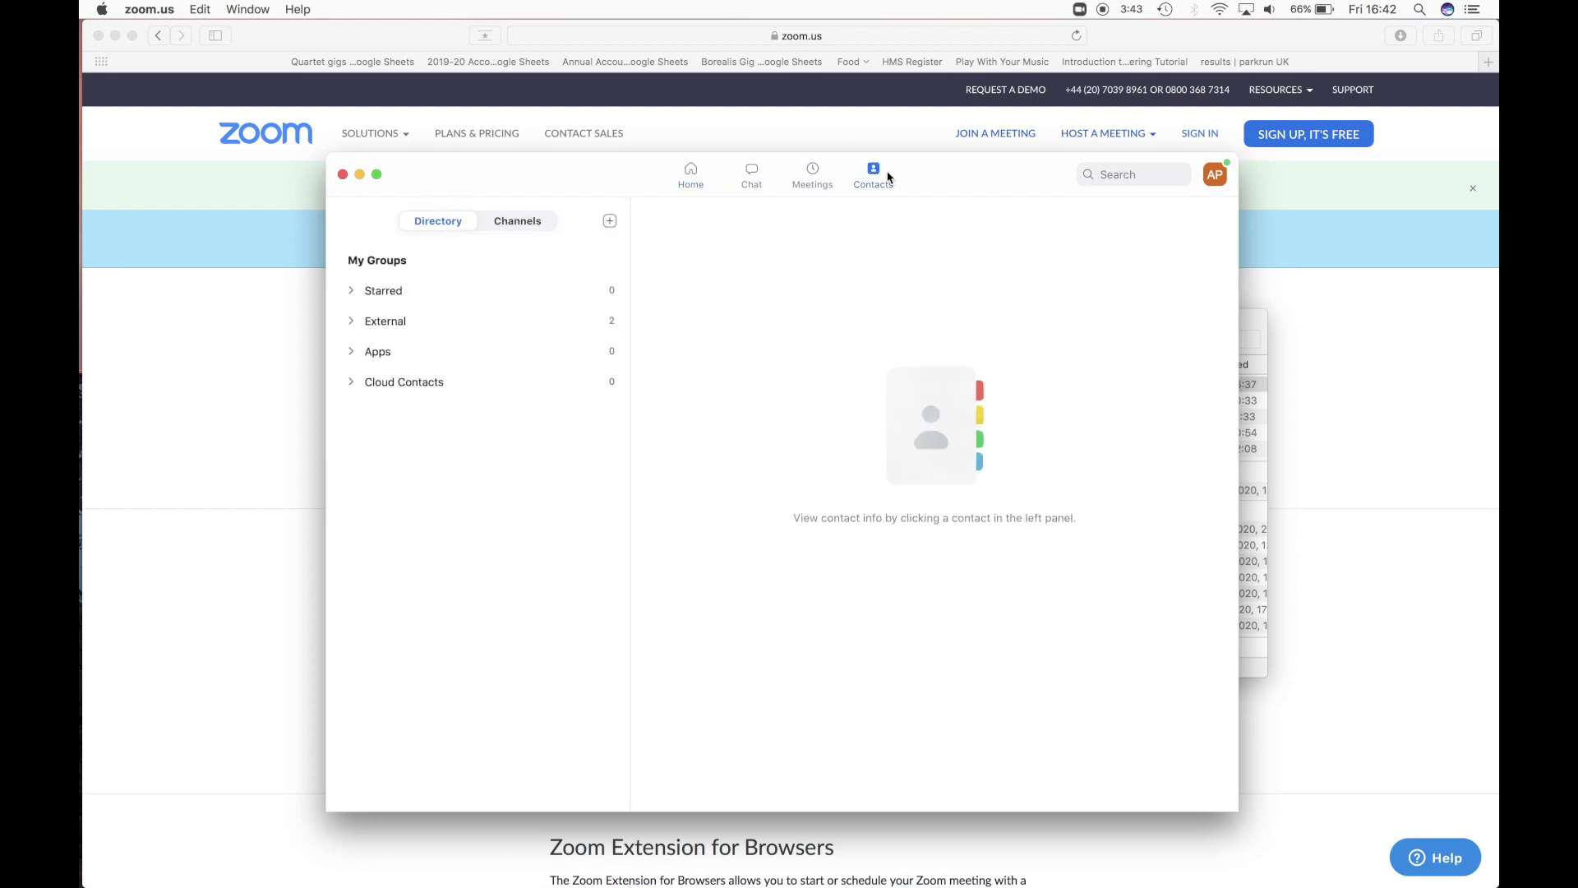
click(353, 321)
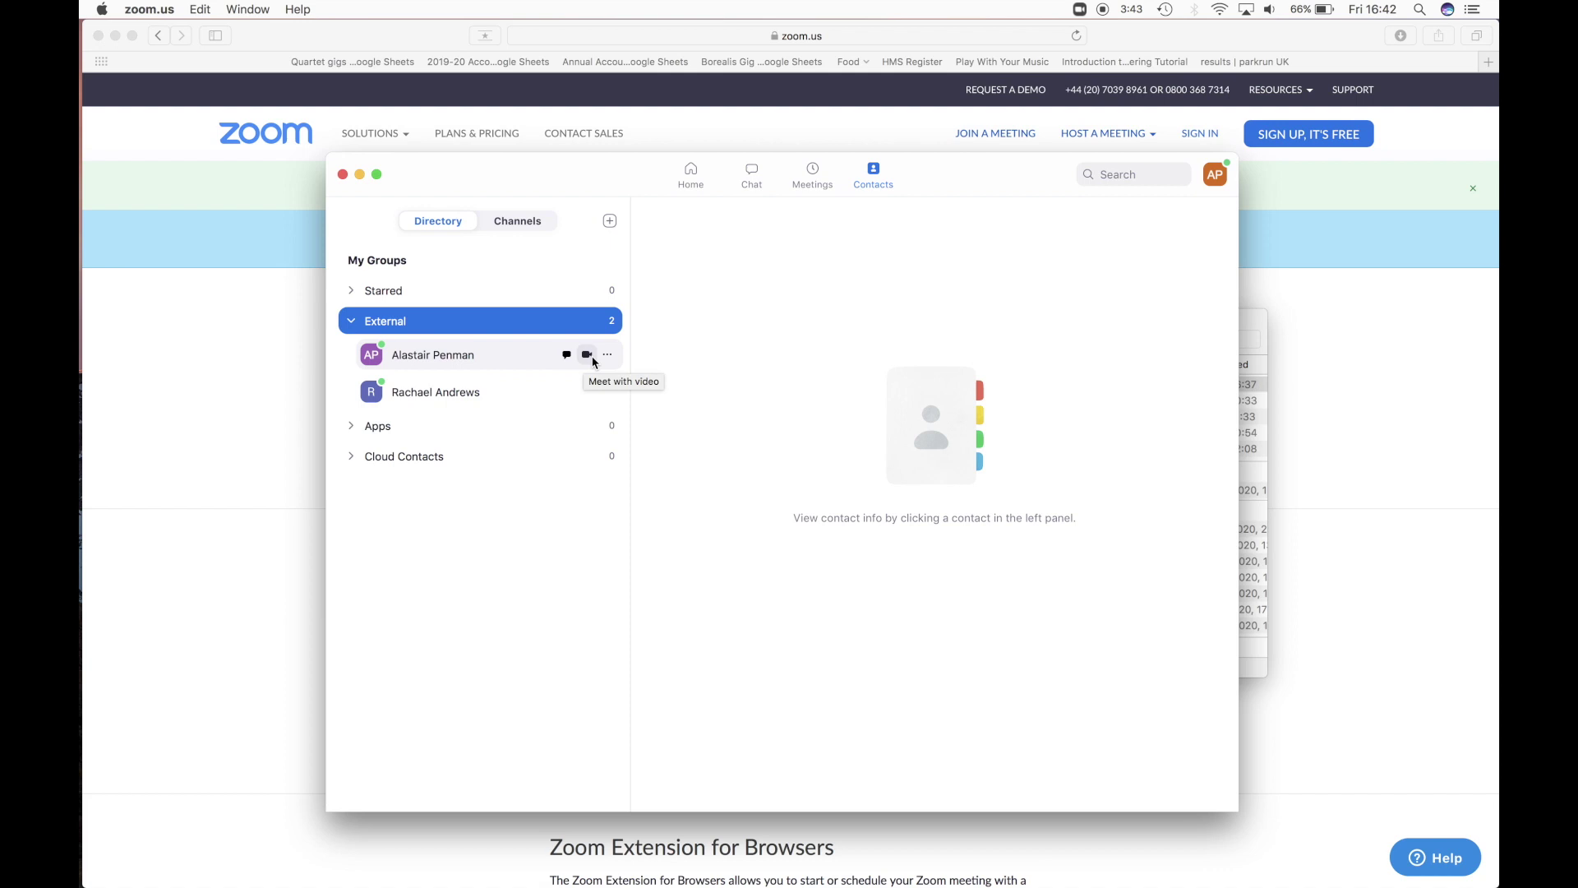
click(679, 173)
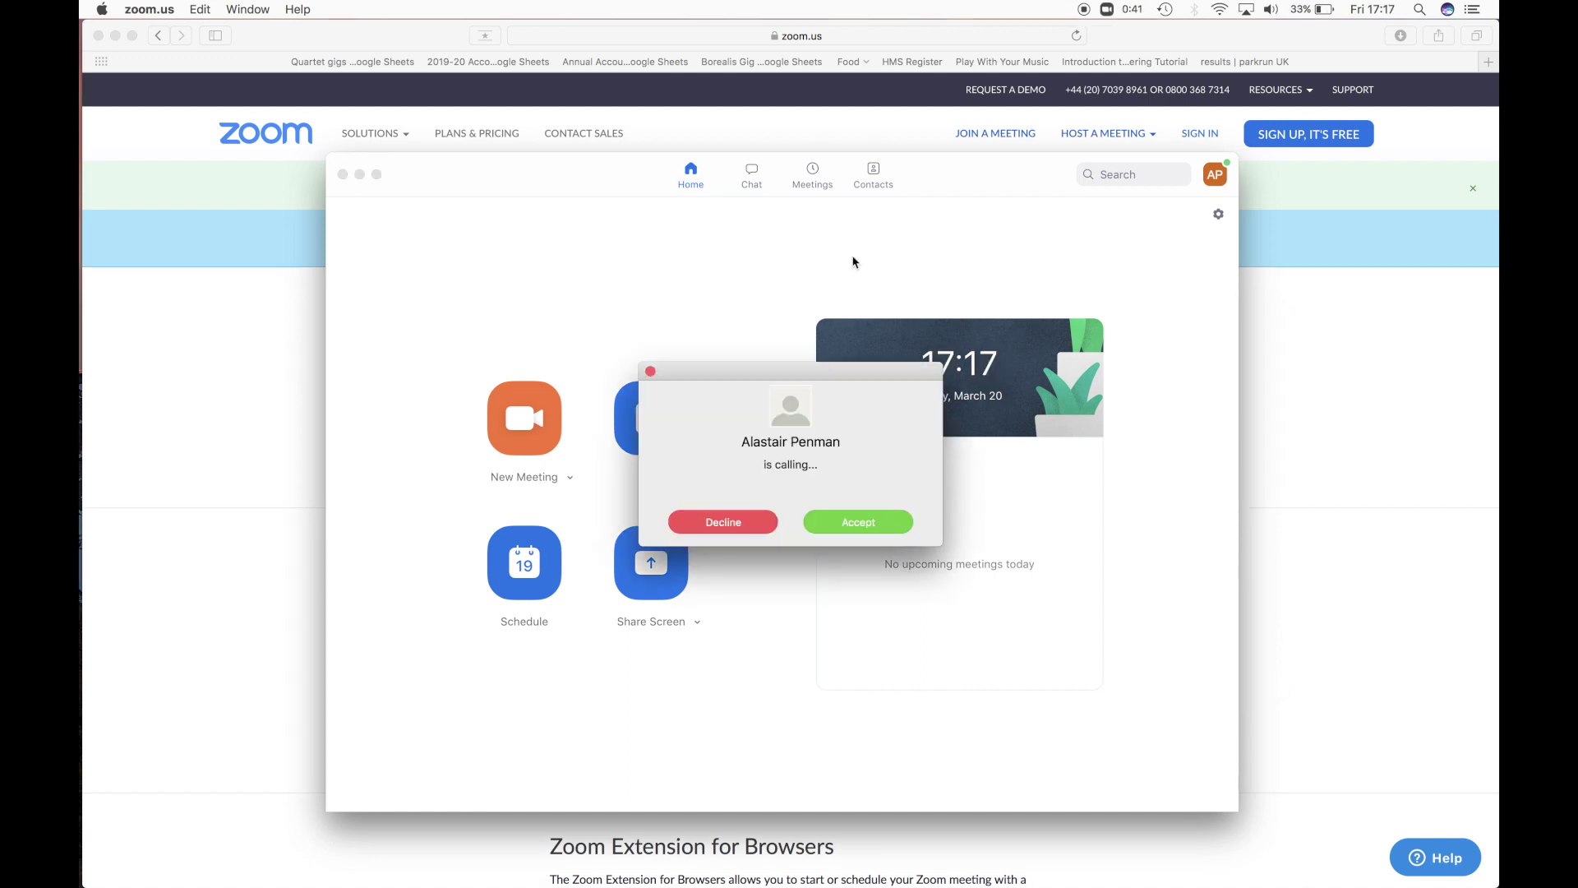
- Accept the incoming call and join the meeting with video on
click(873, 528)
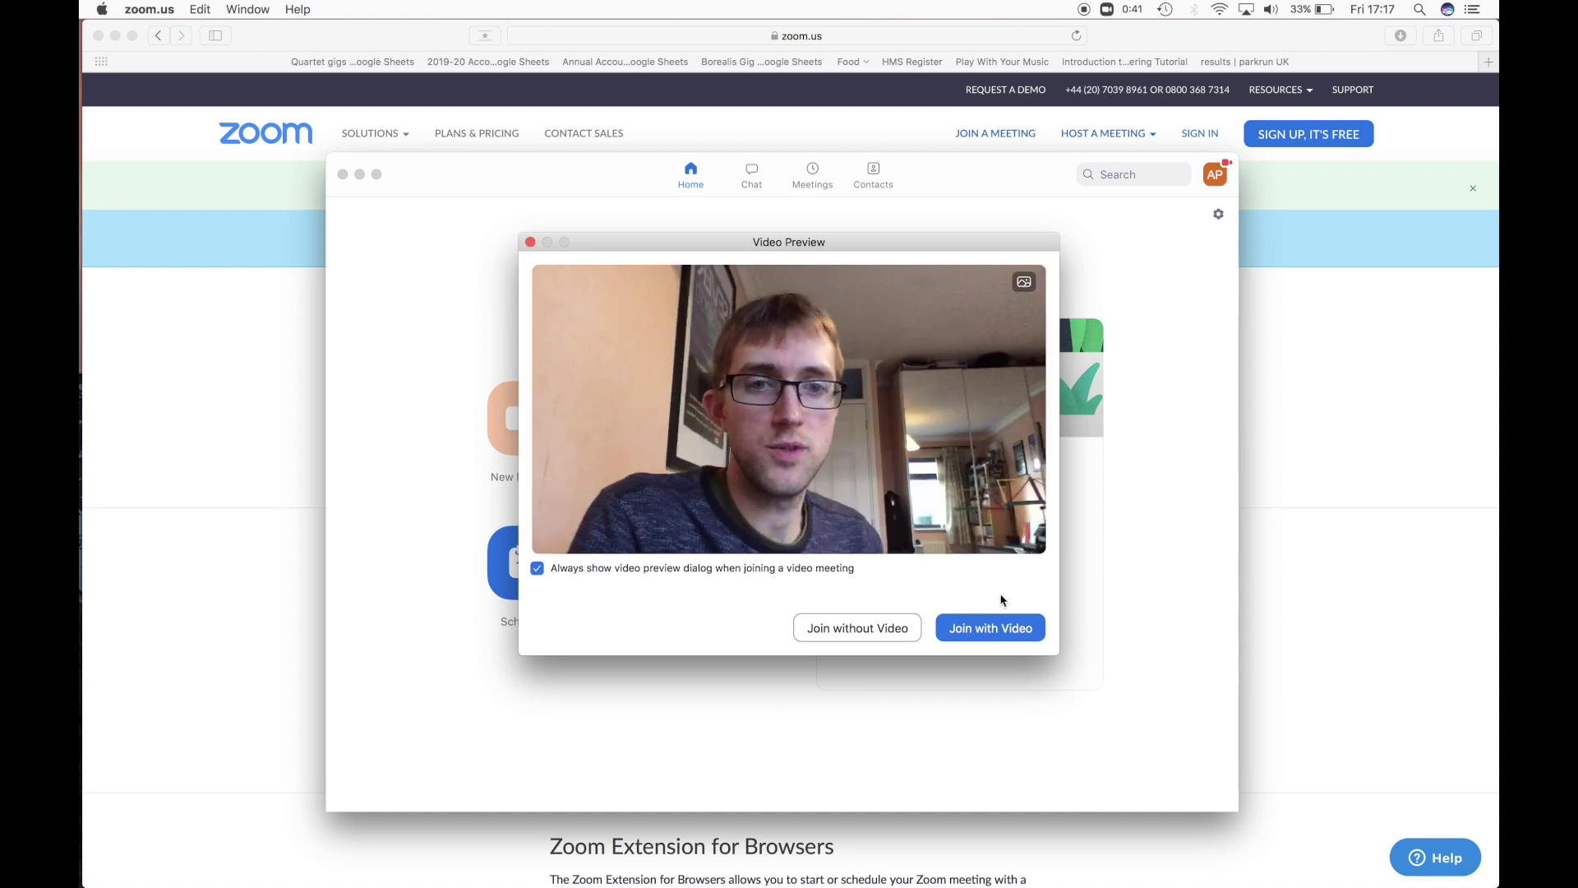
click(996, 628)
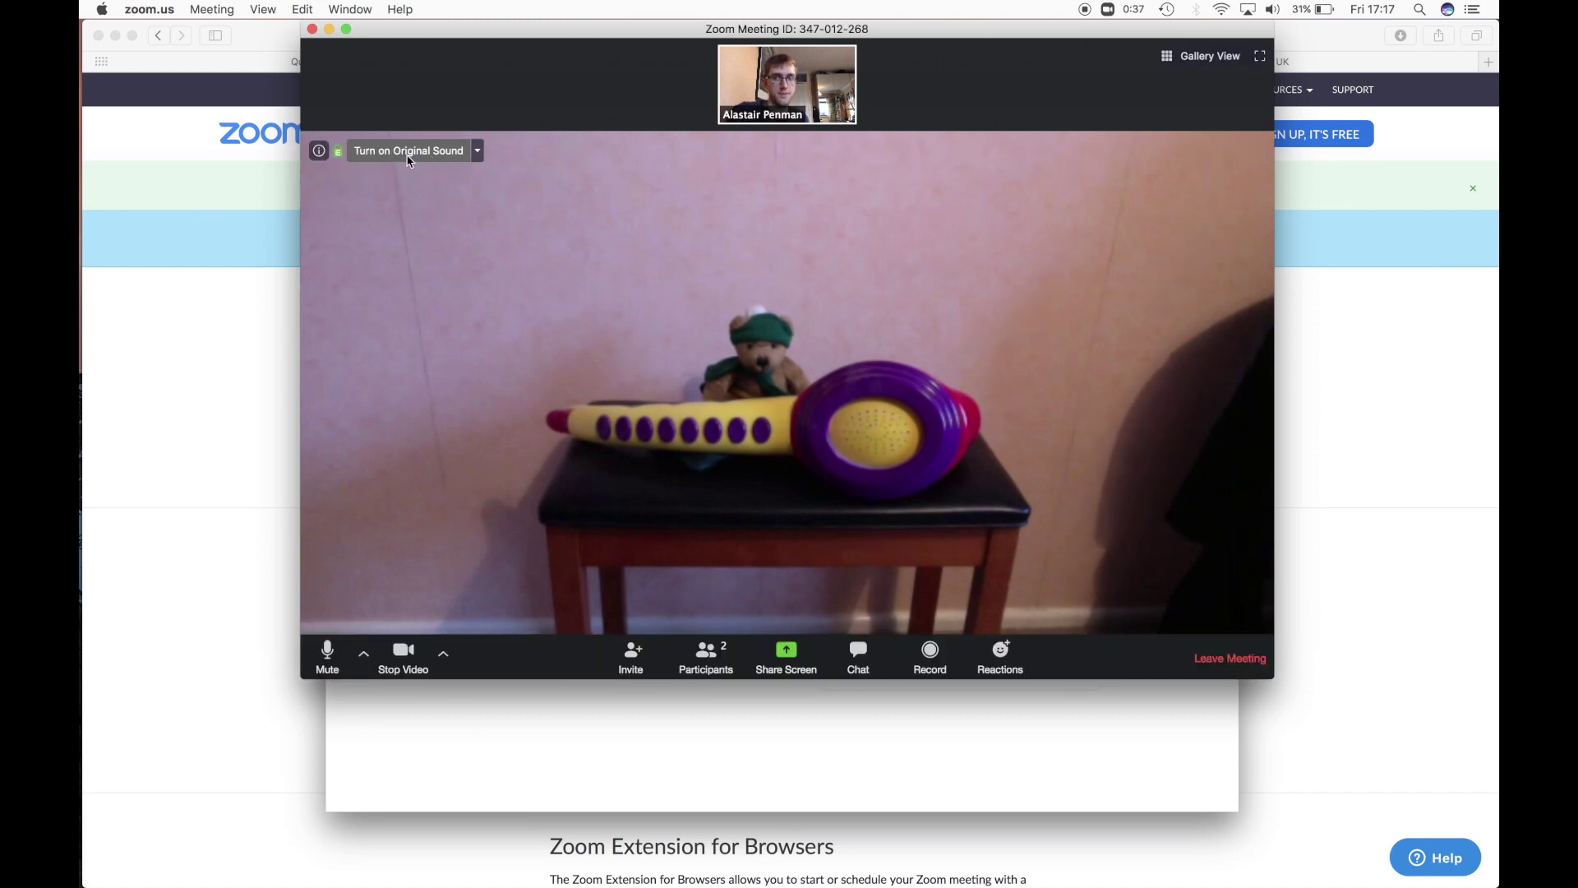
- Turn on Original Sound and review the Advanced options in the meeting's Audio Settings
click(408, 153)
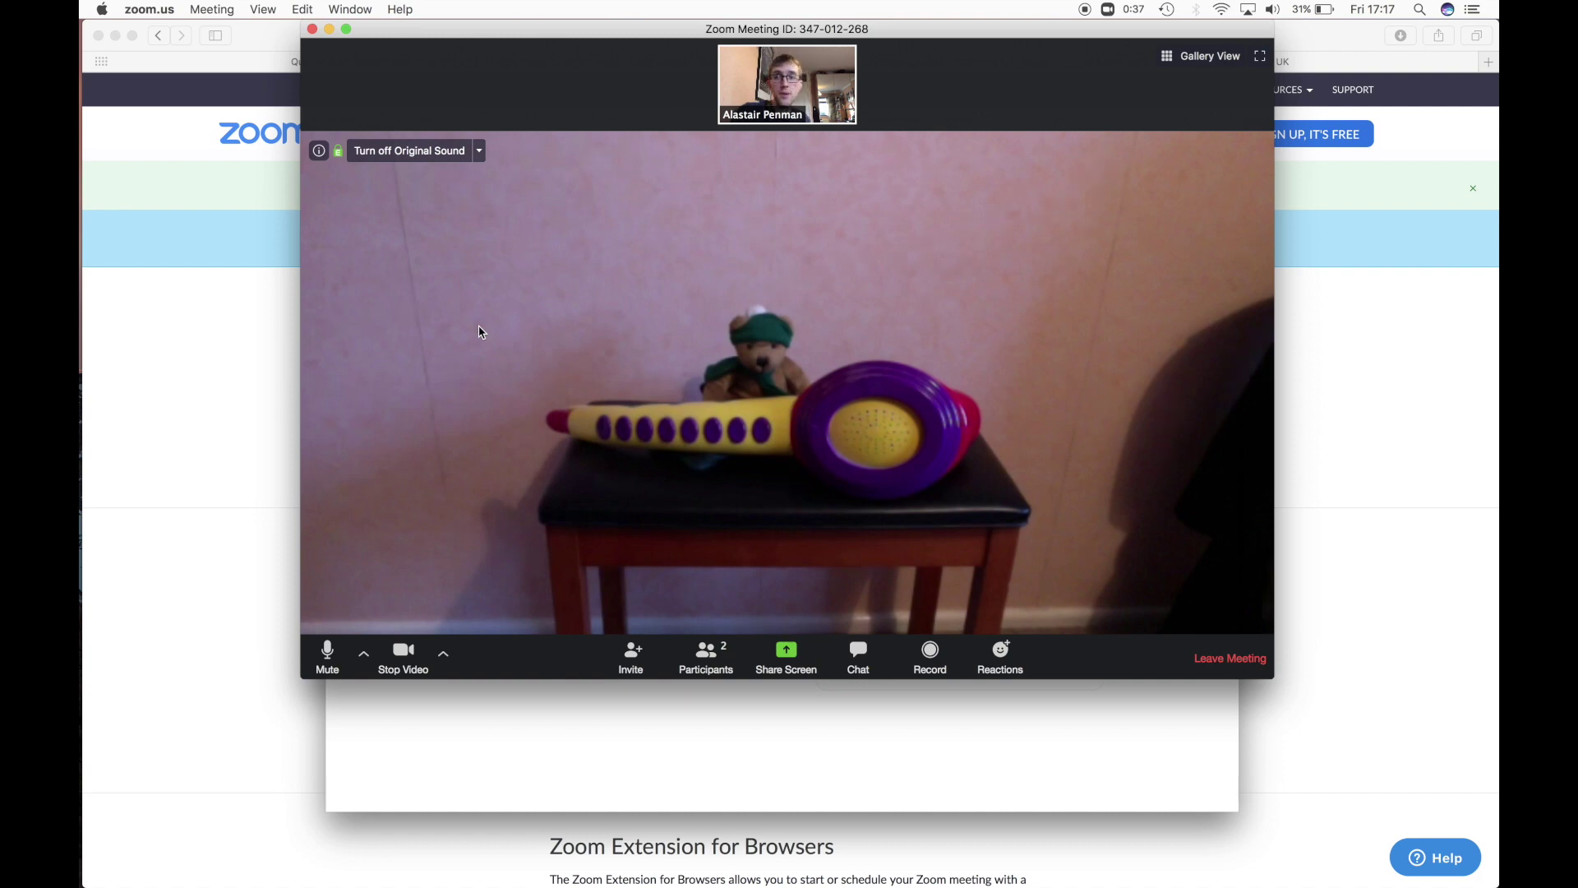
click(364, 655)
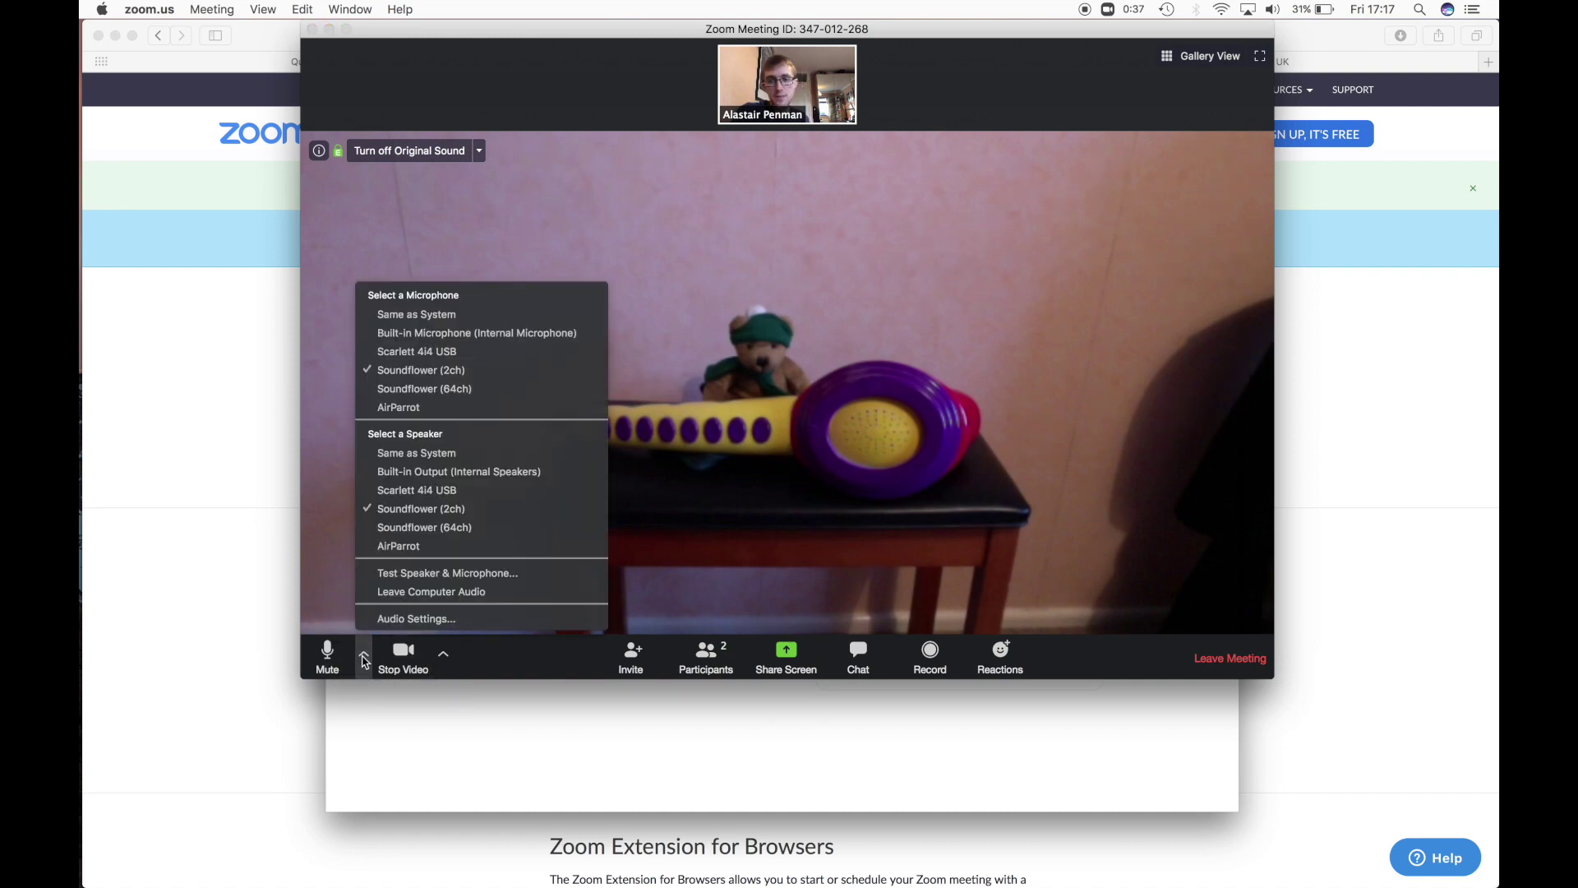
click(427, 623)
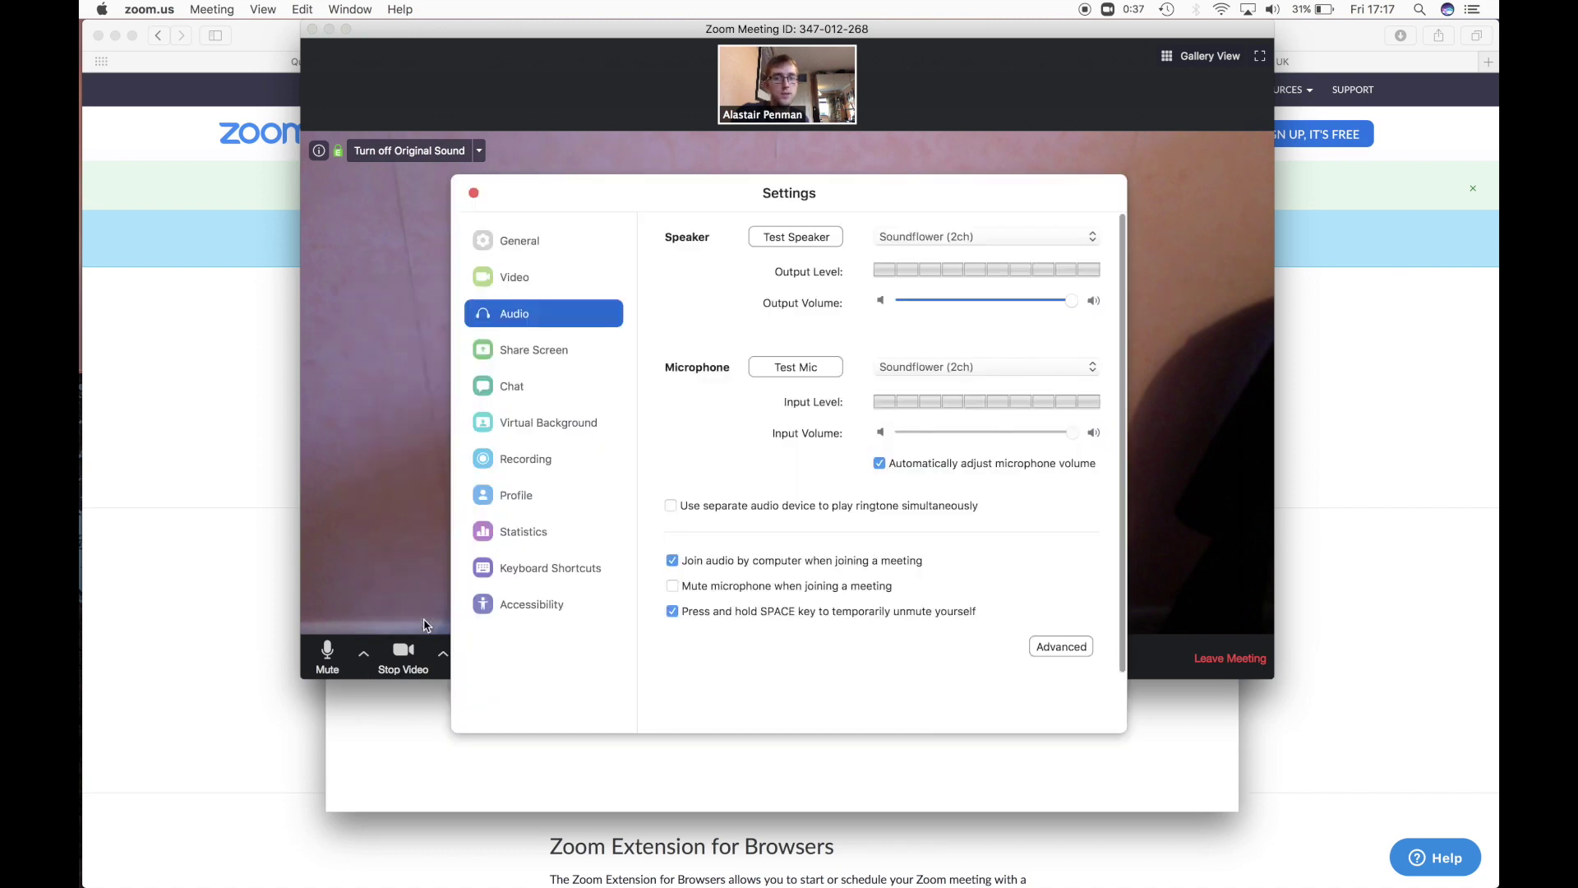
click(1070, 646)
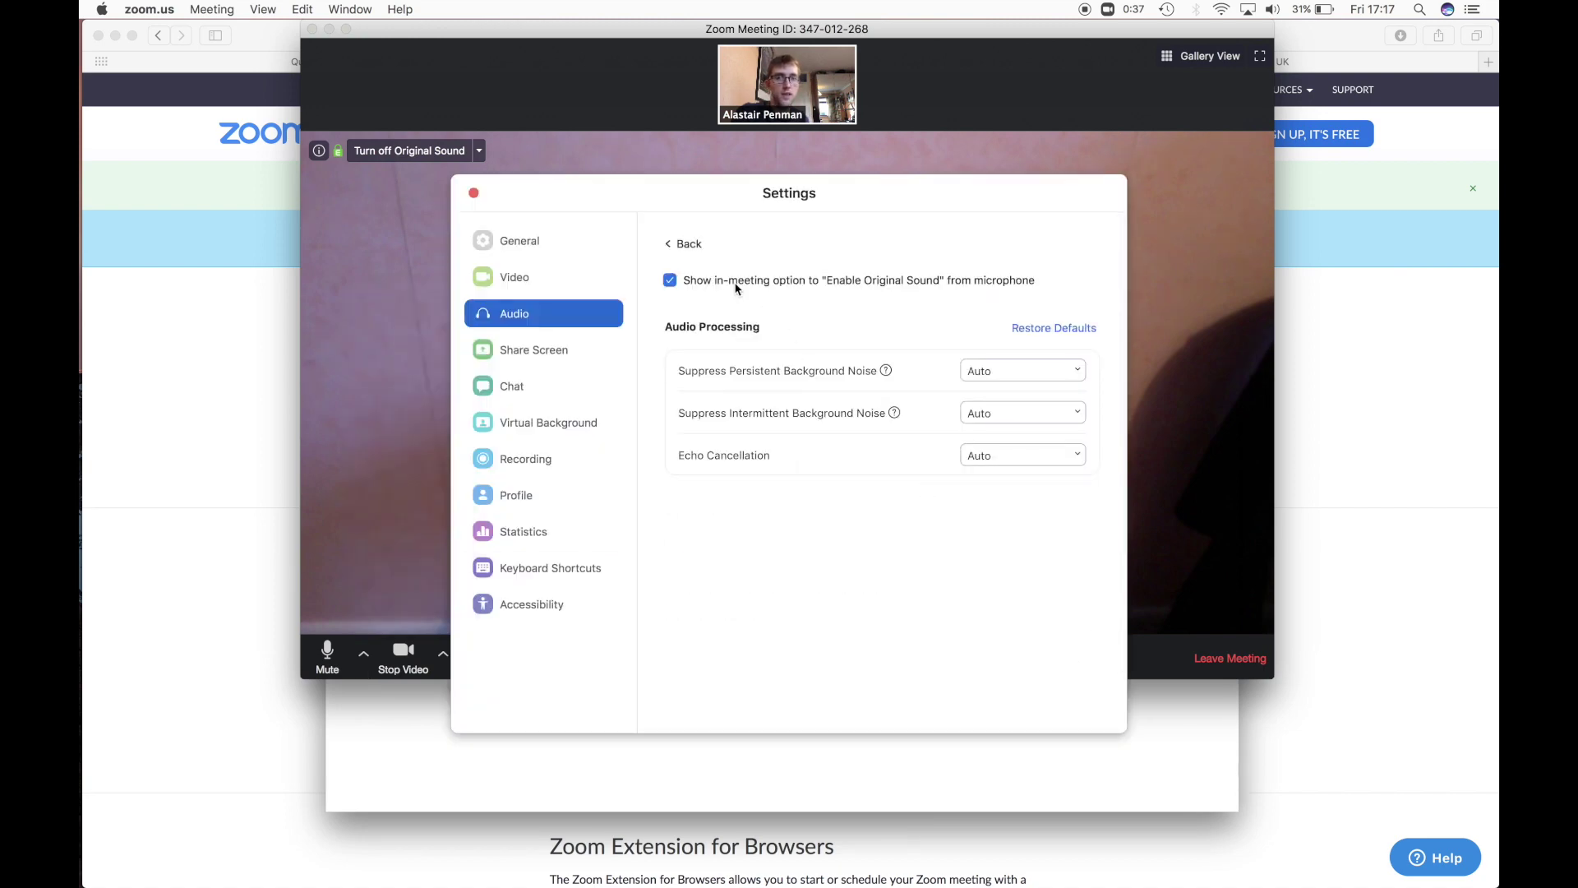
mouse_move(739, 288)
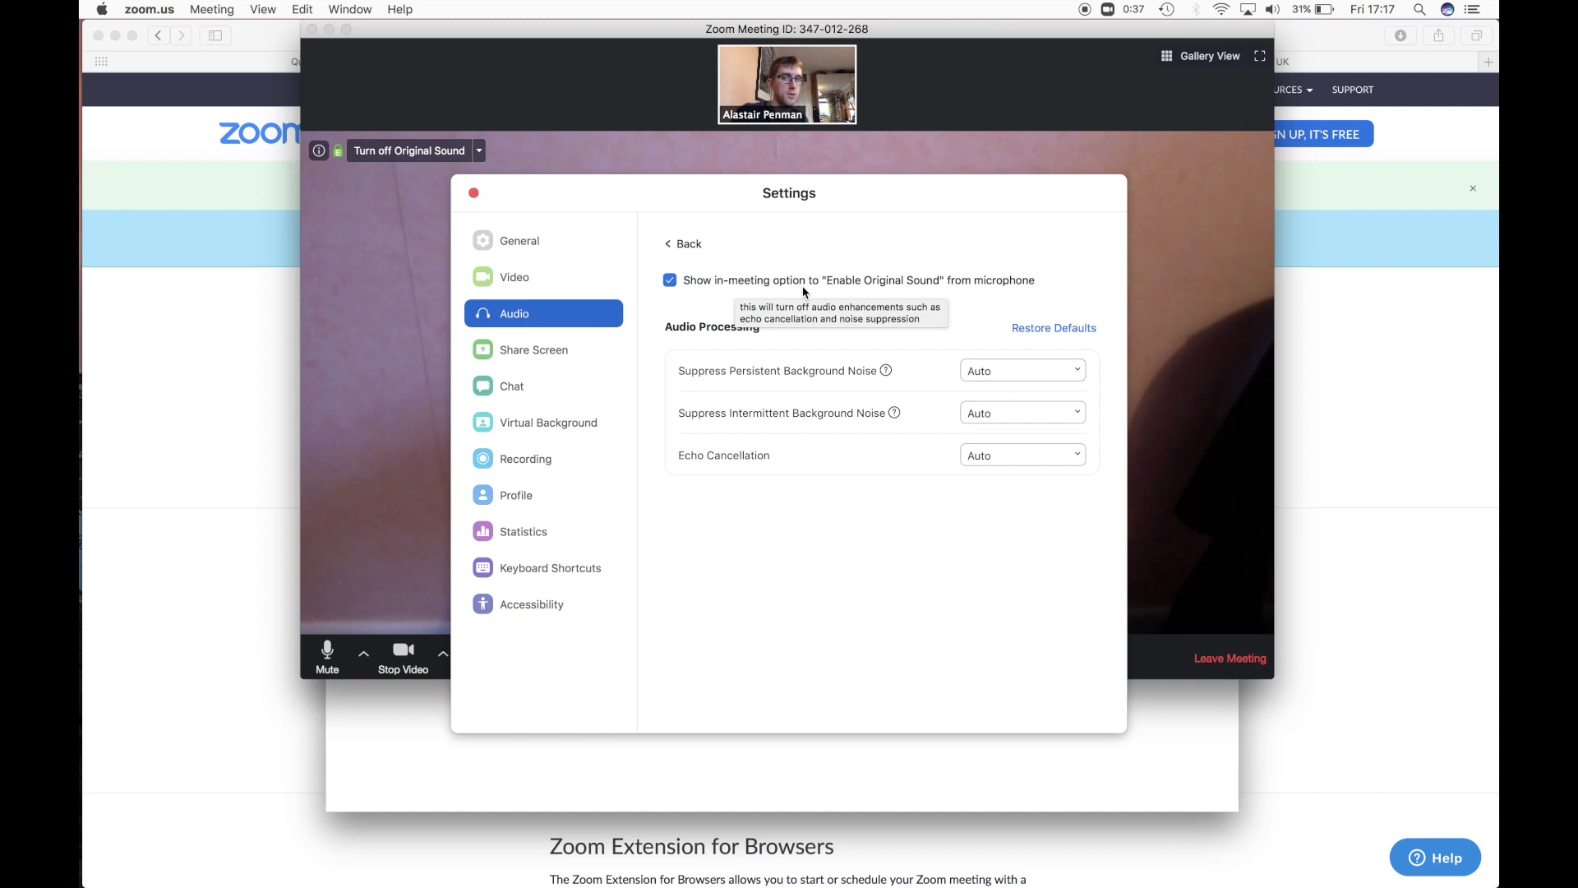
click(473, 193)
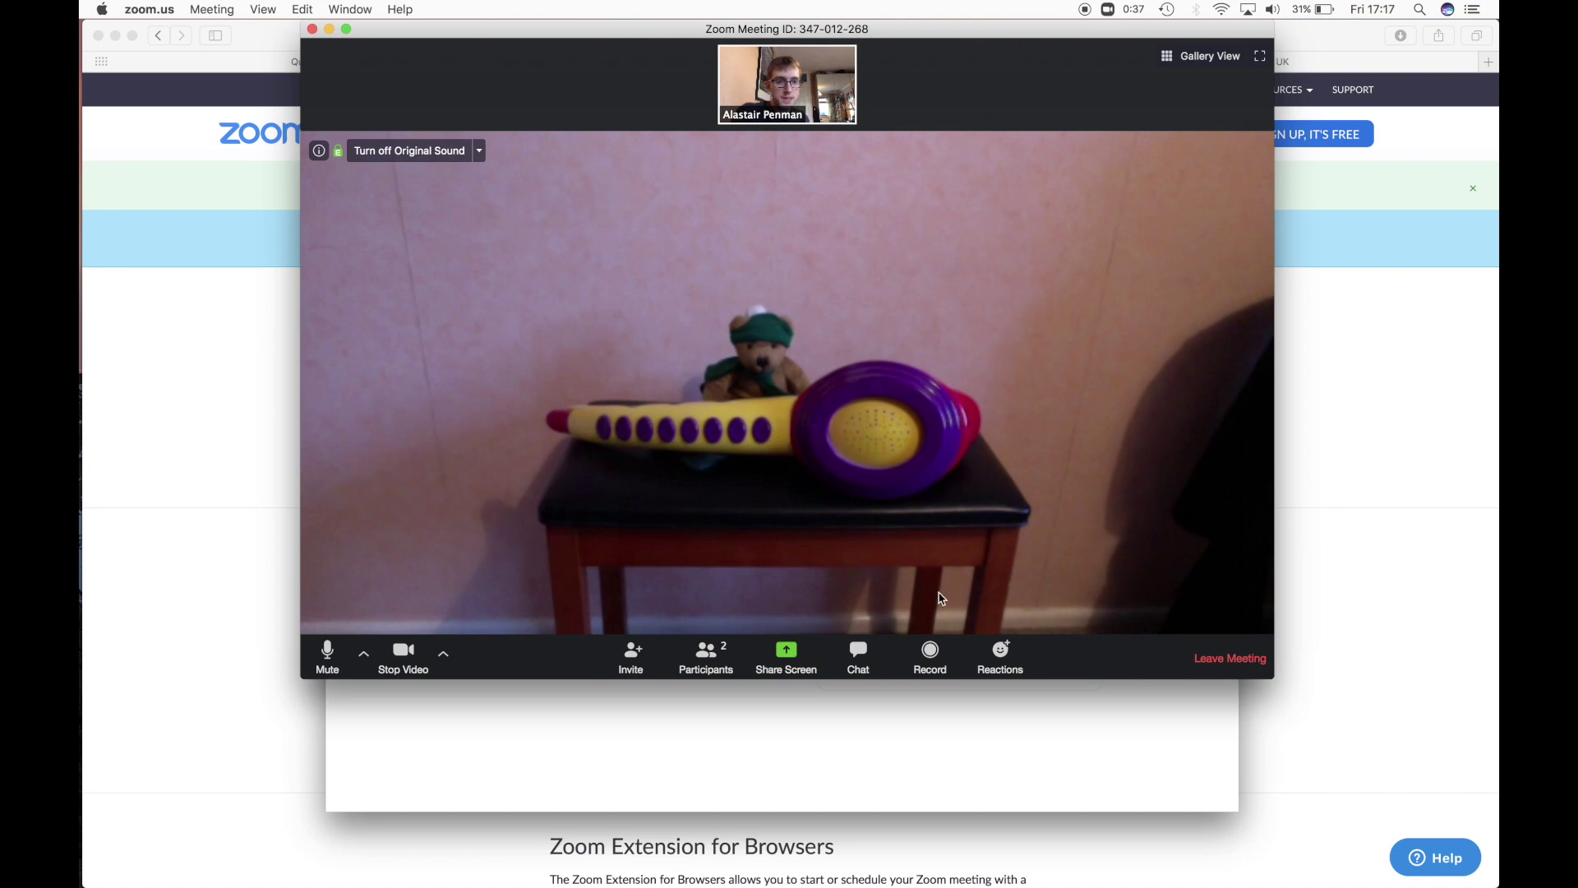
- Try recording, dismiss the permission notice, and wait in Participants for host permission
click(930, 655)
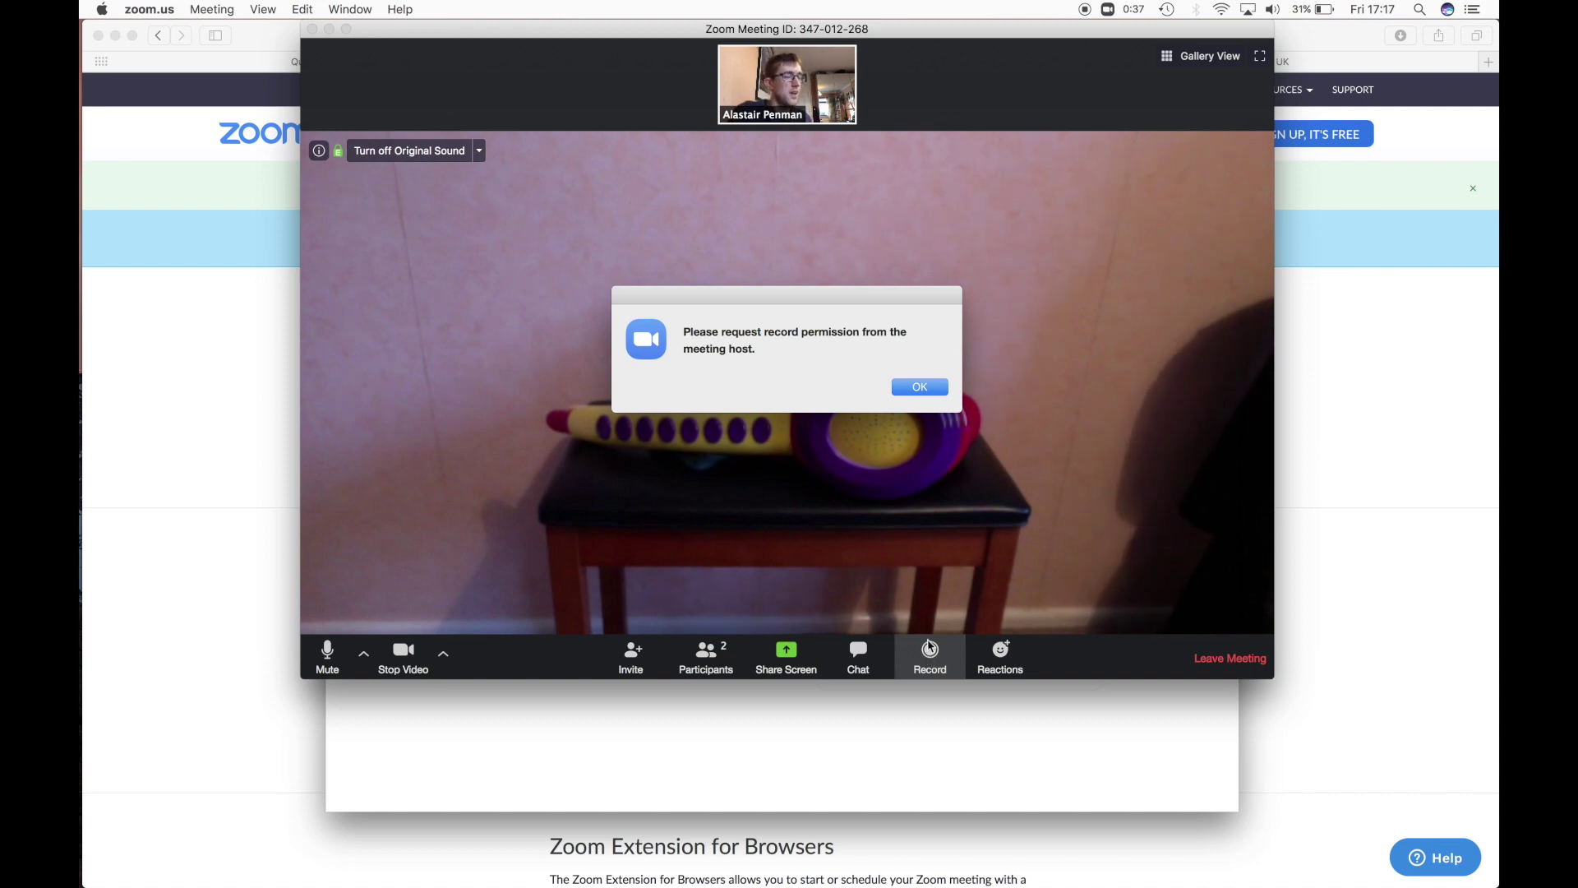
click(919, 391)
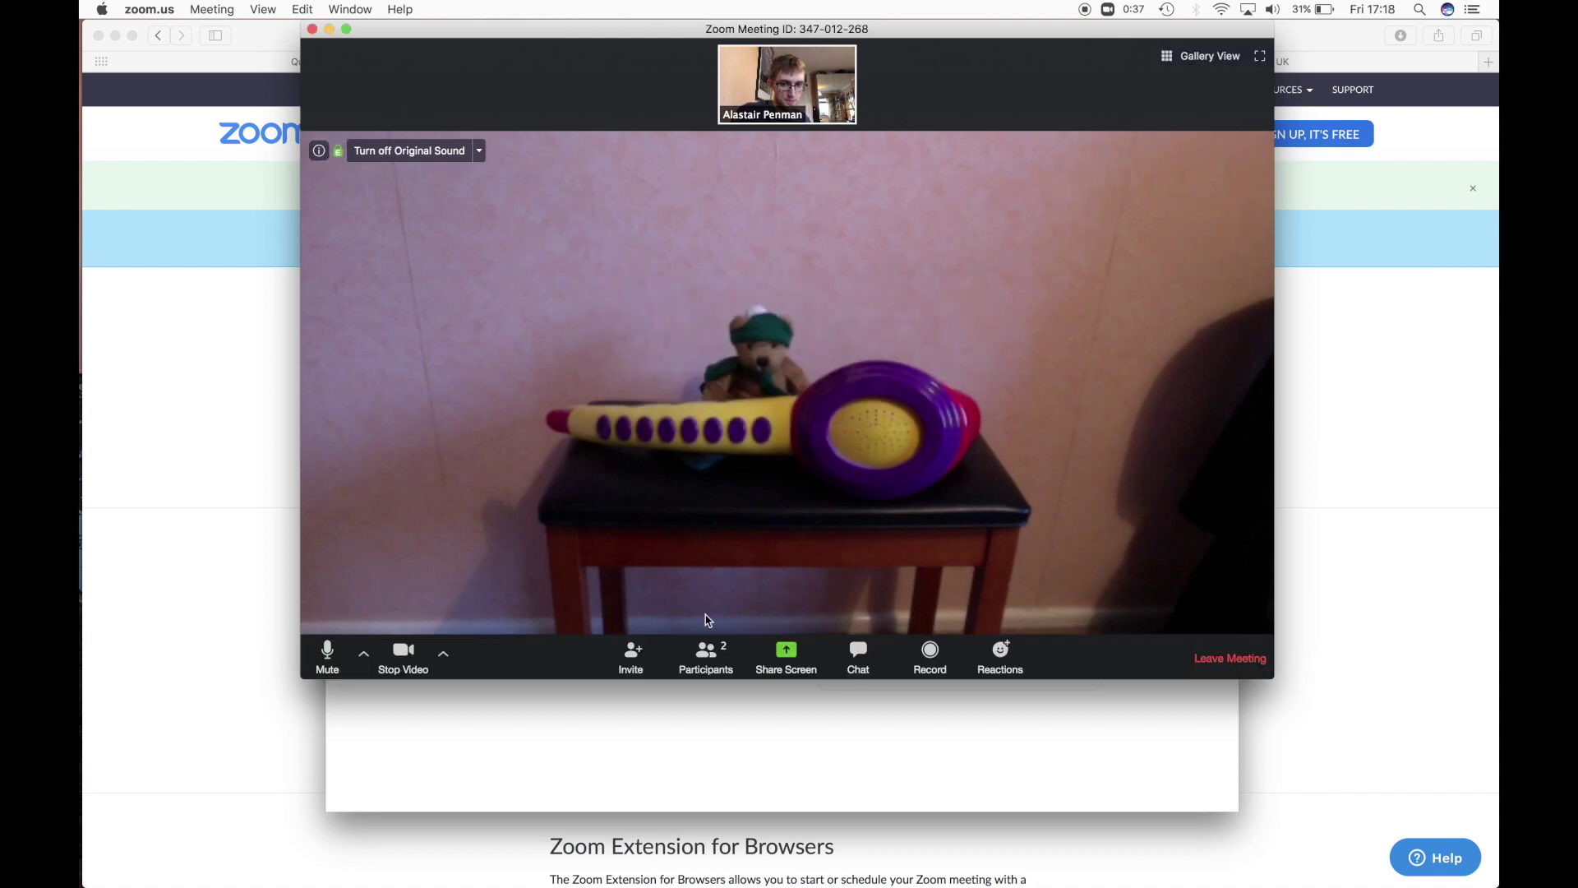
click(713, 670)
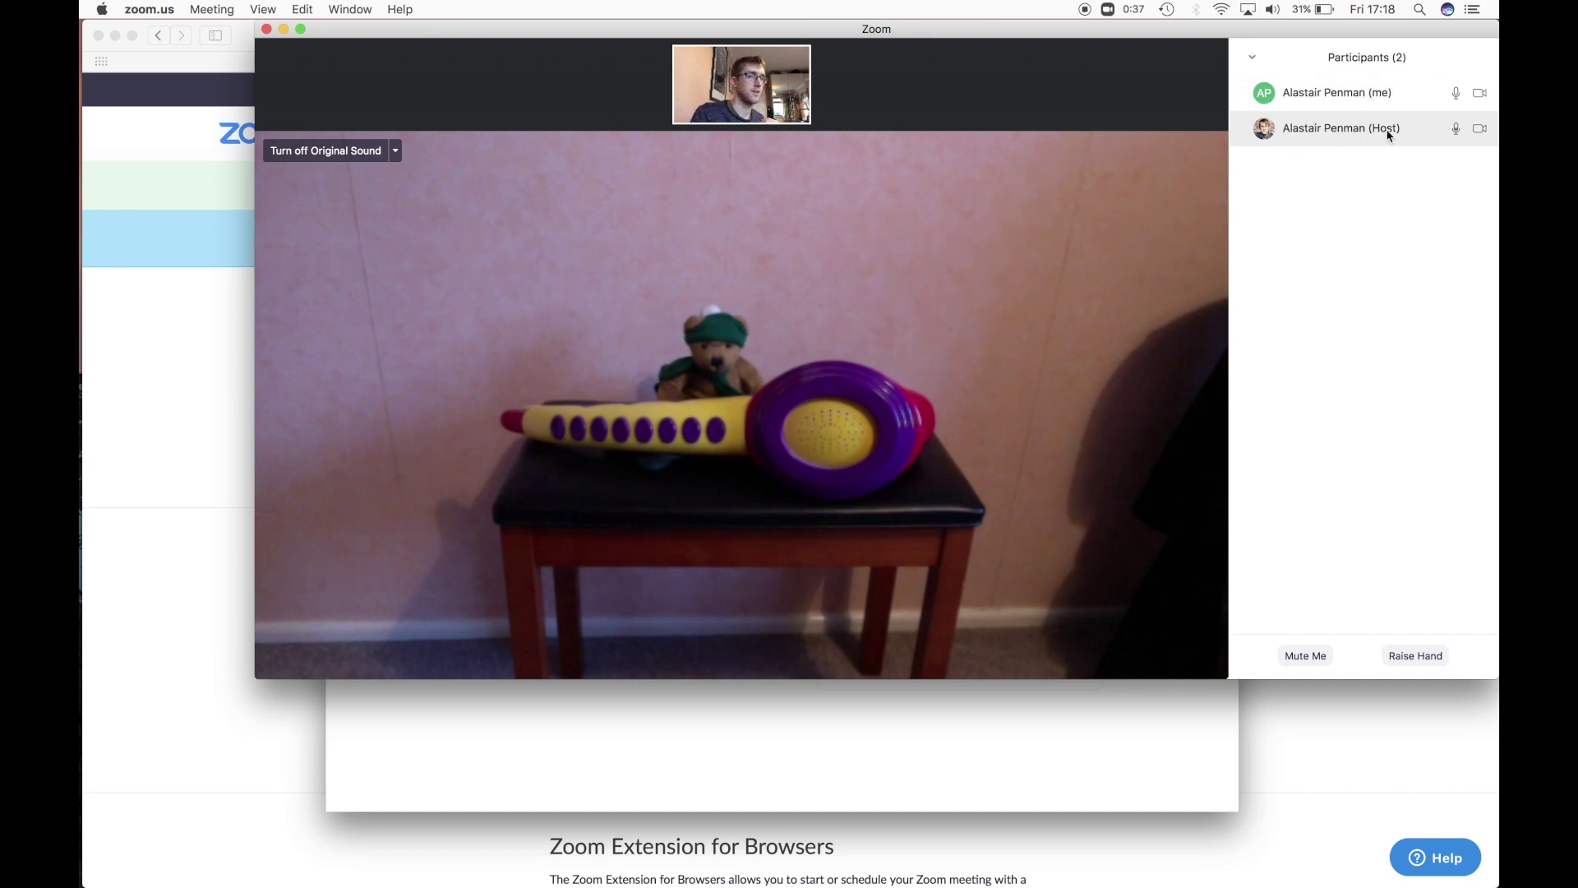
mouse_move(1361, 95)
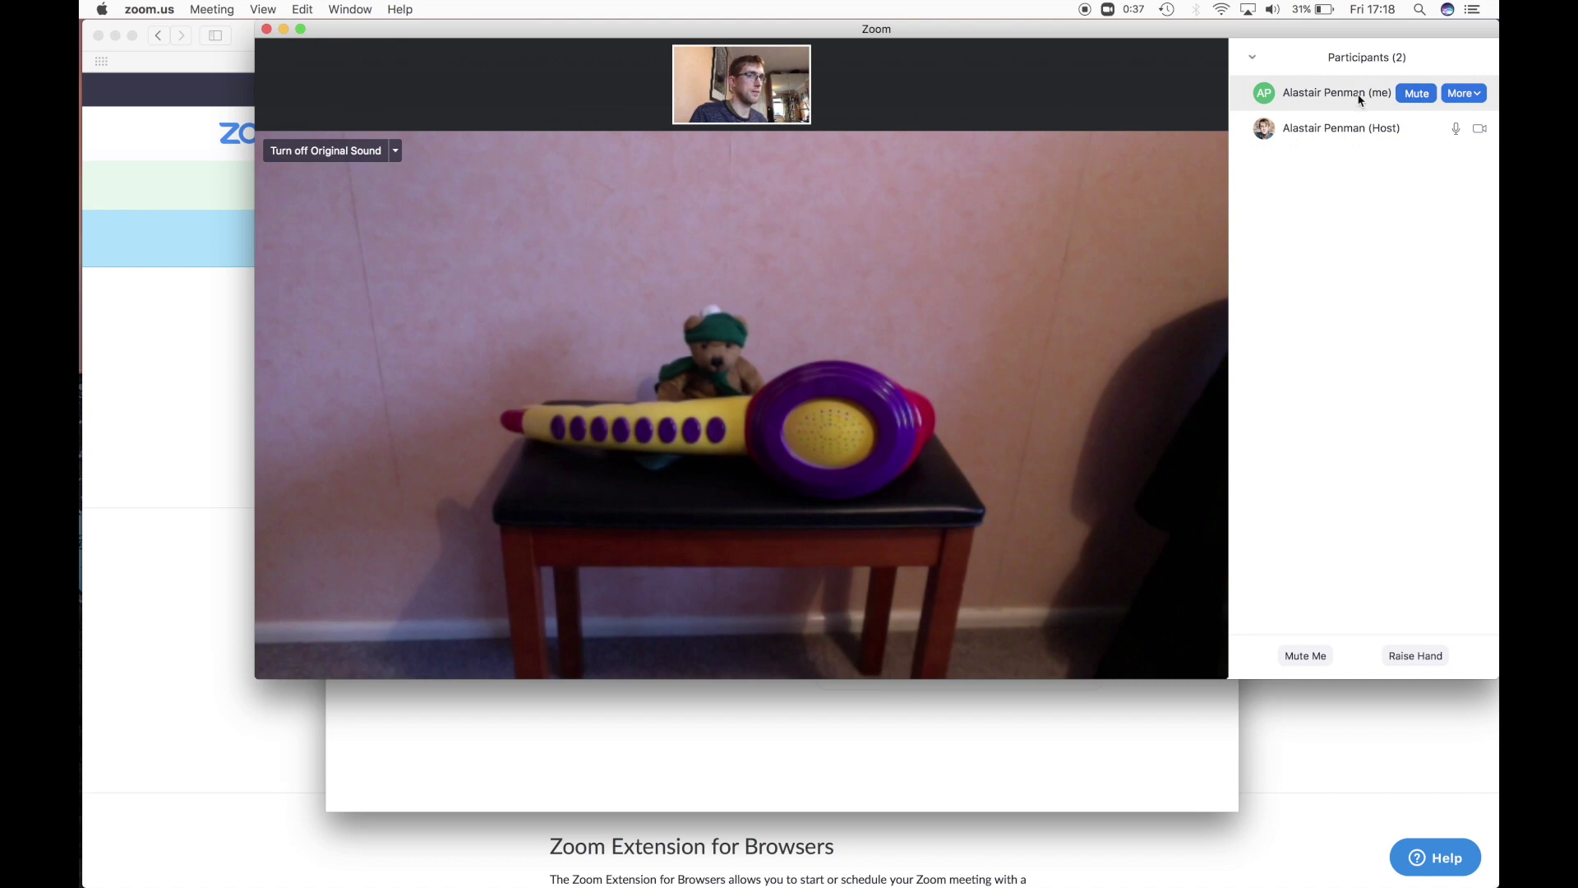
click(1475, 102)
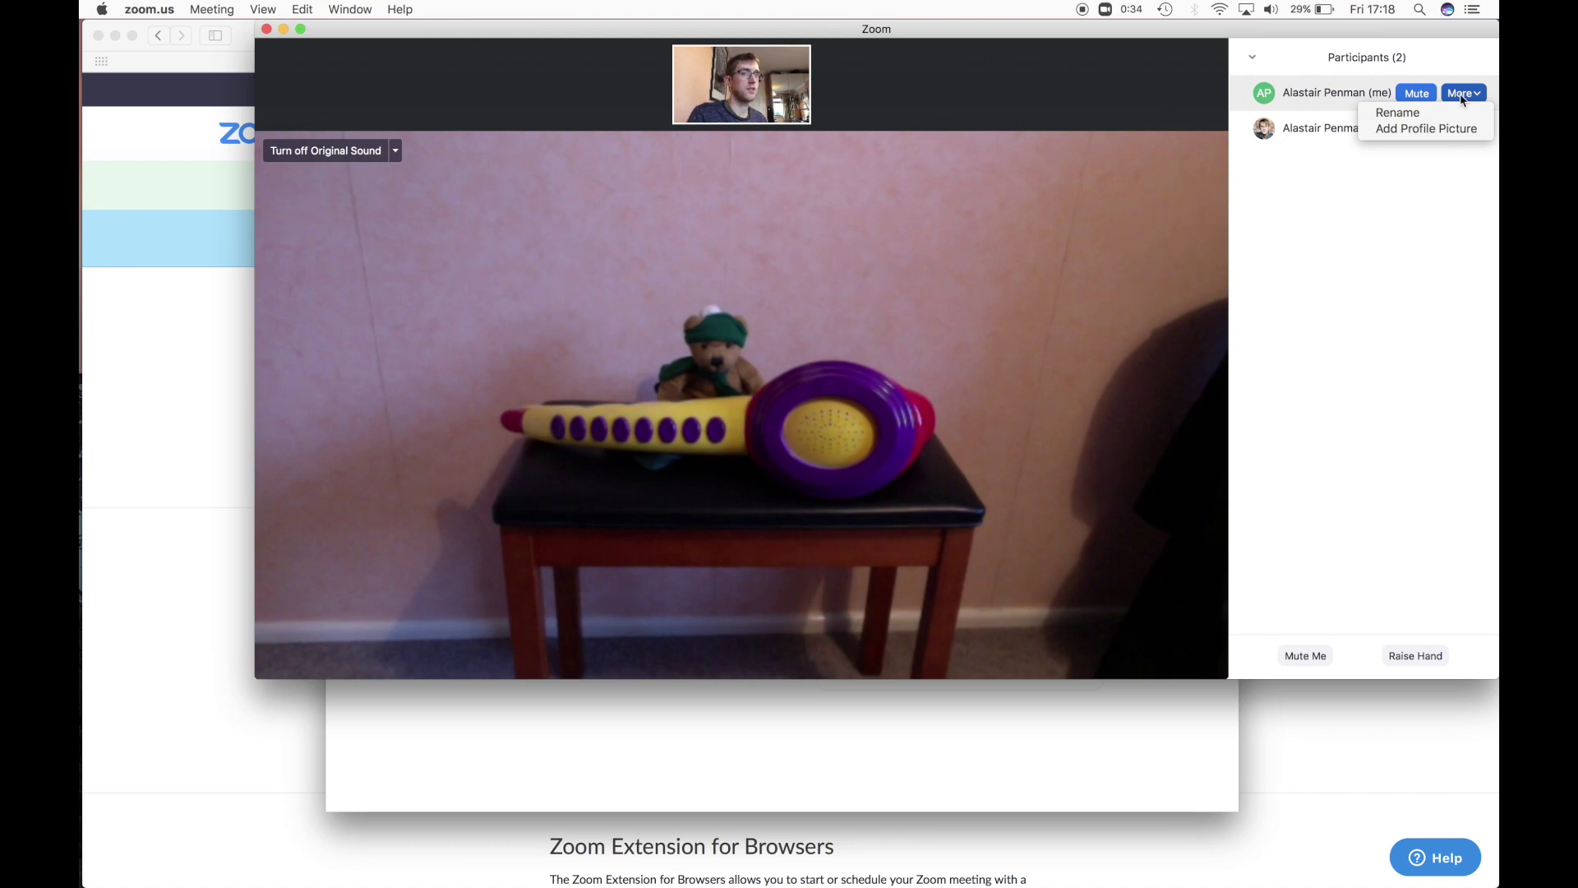
click(1462, 97)
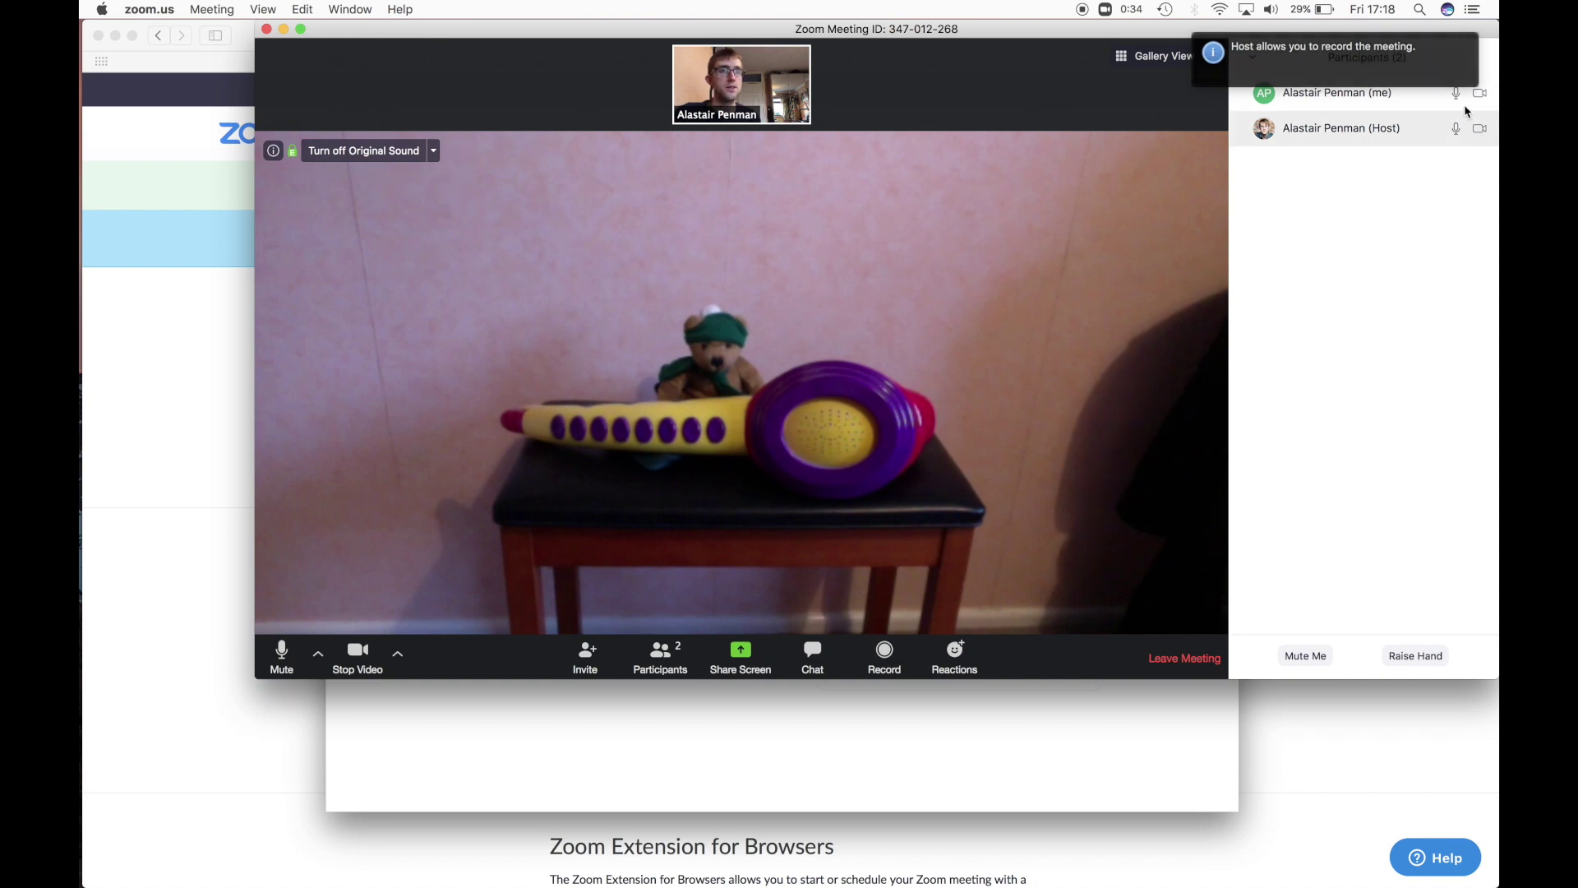
- Start the meeting recording, then close the Participants and Chat panels
click(884, 658)
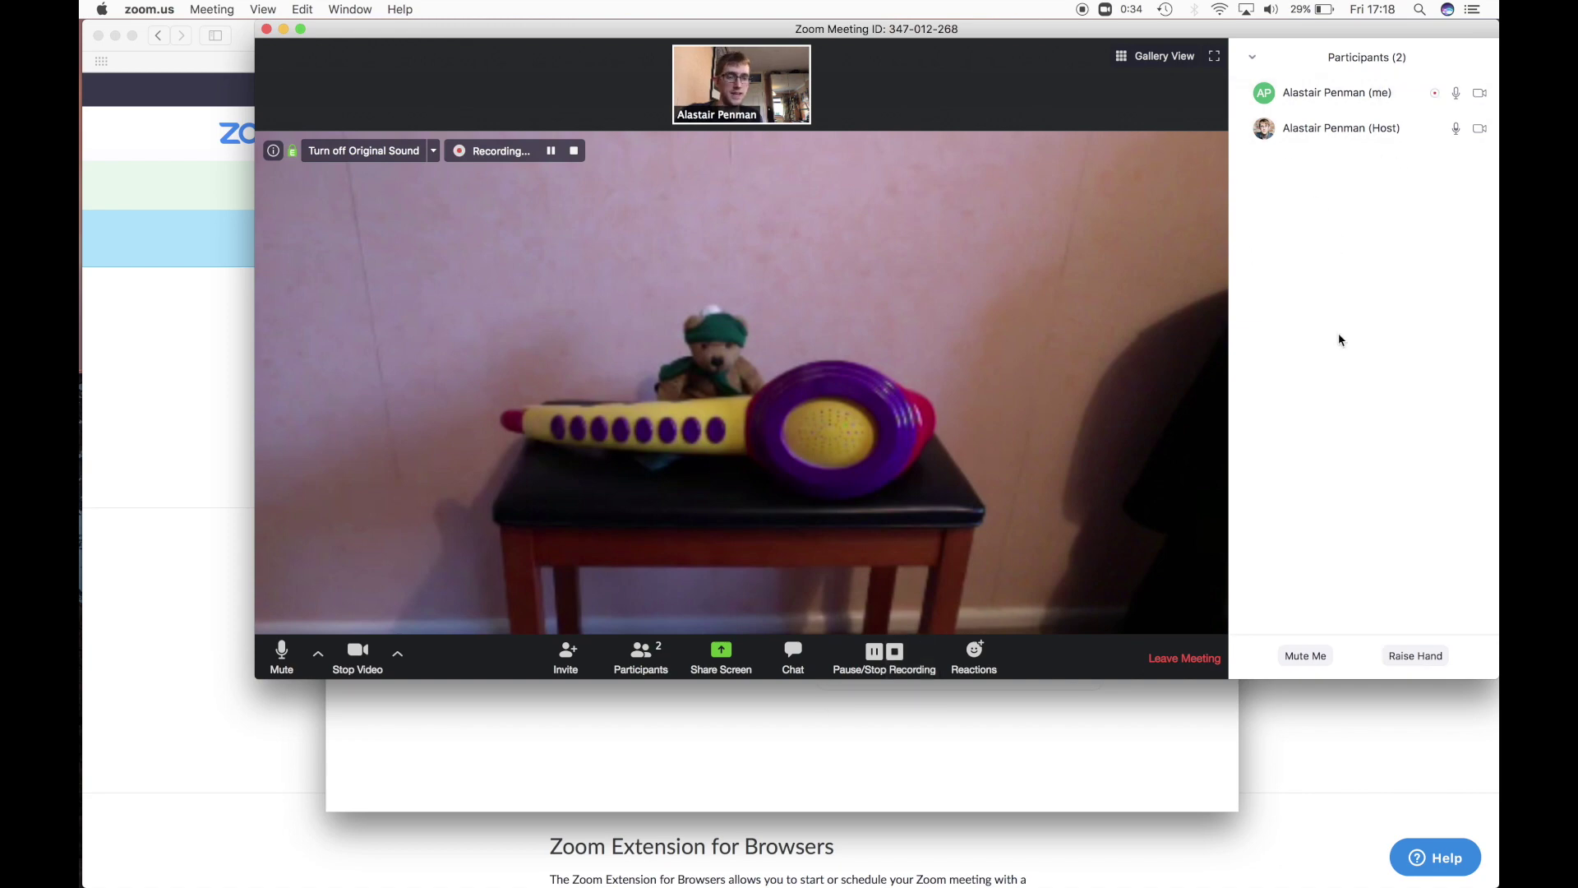
click(644, 655)
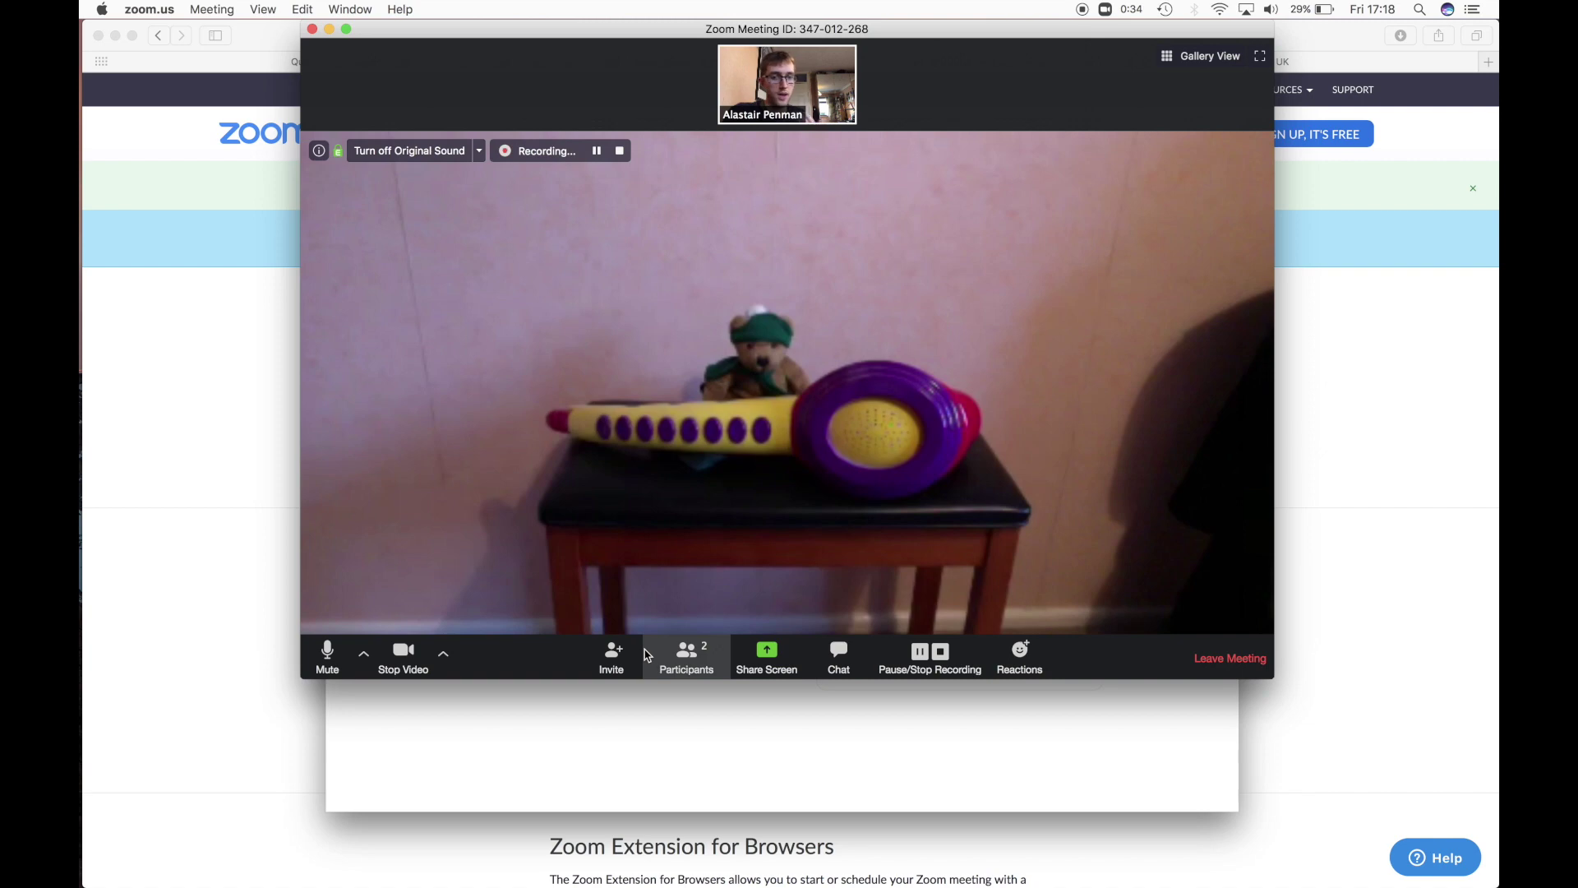
click(836, 660)
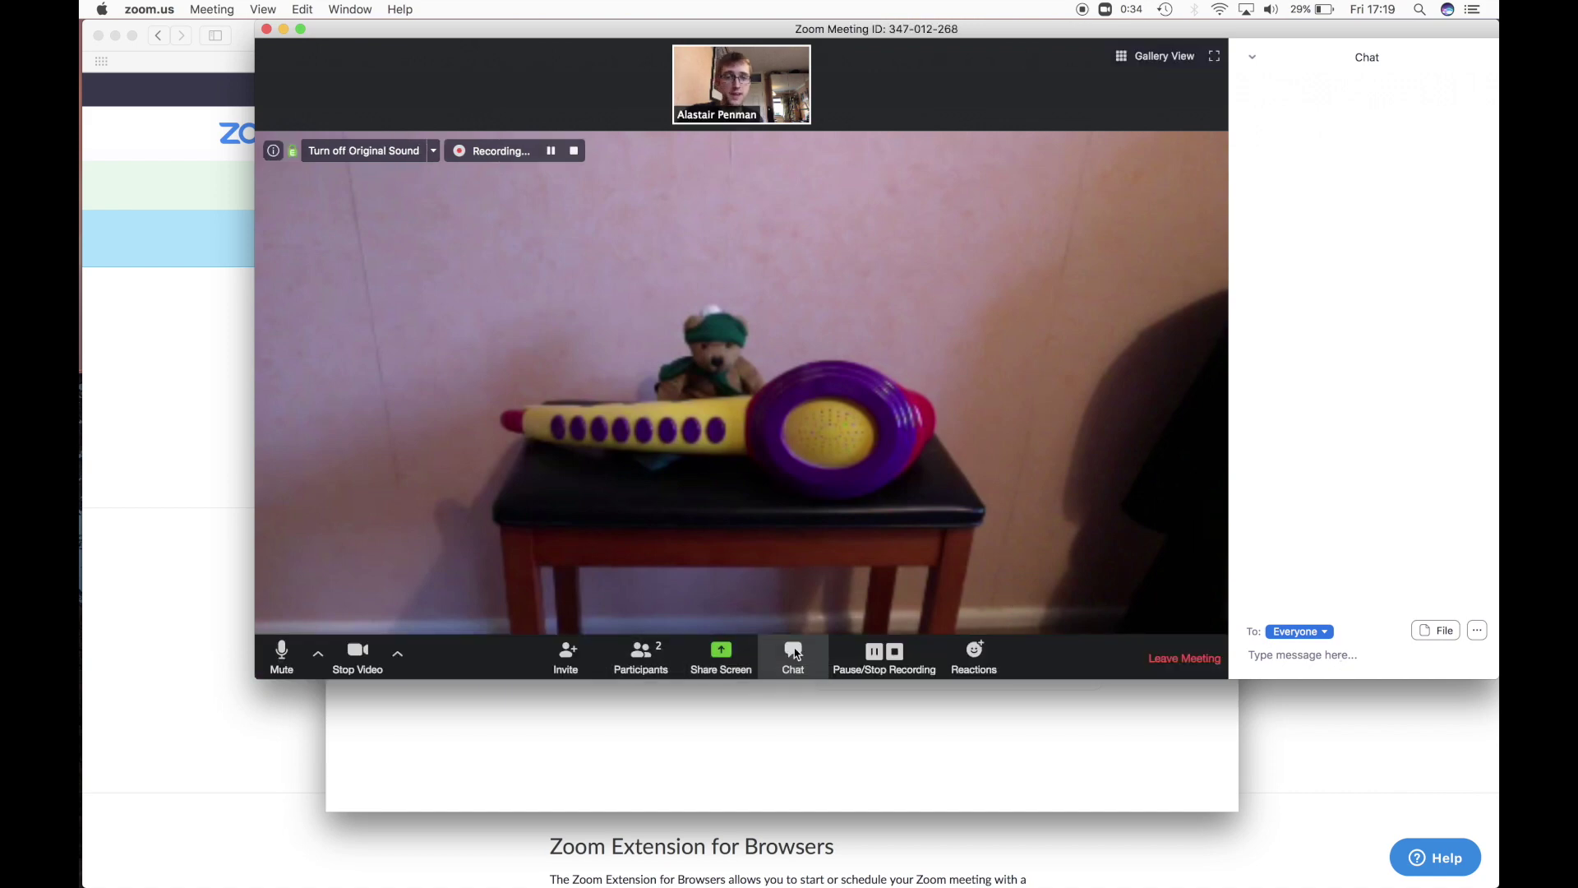
click(794, 651)
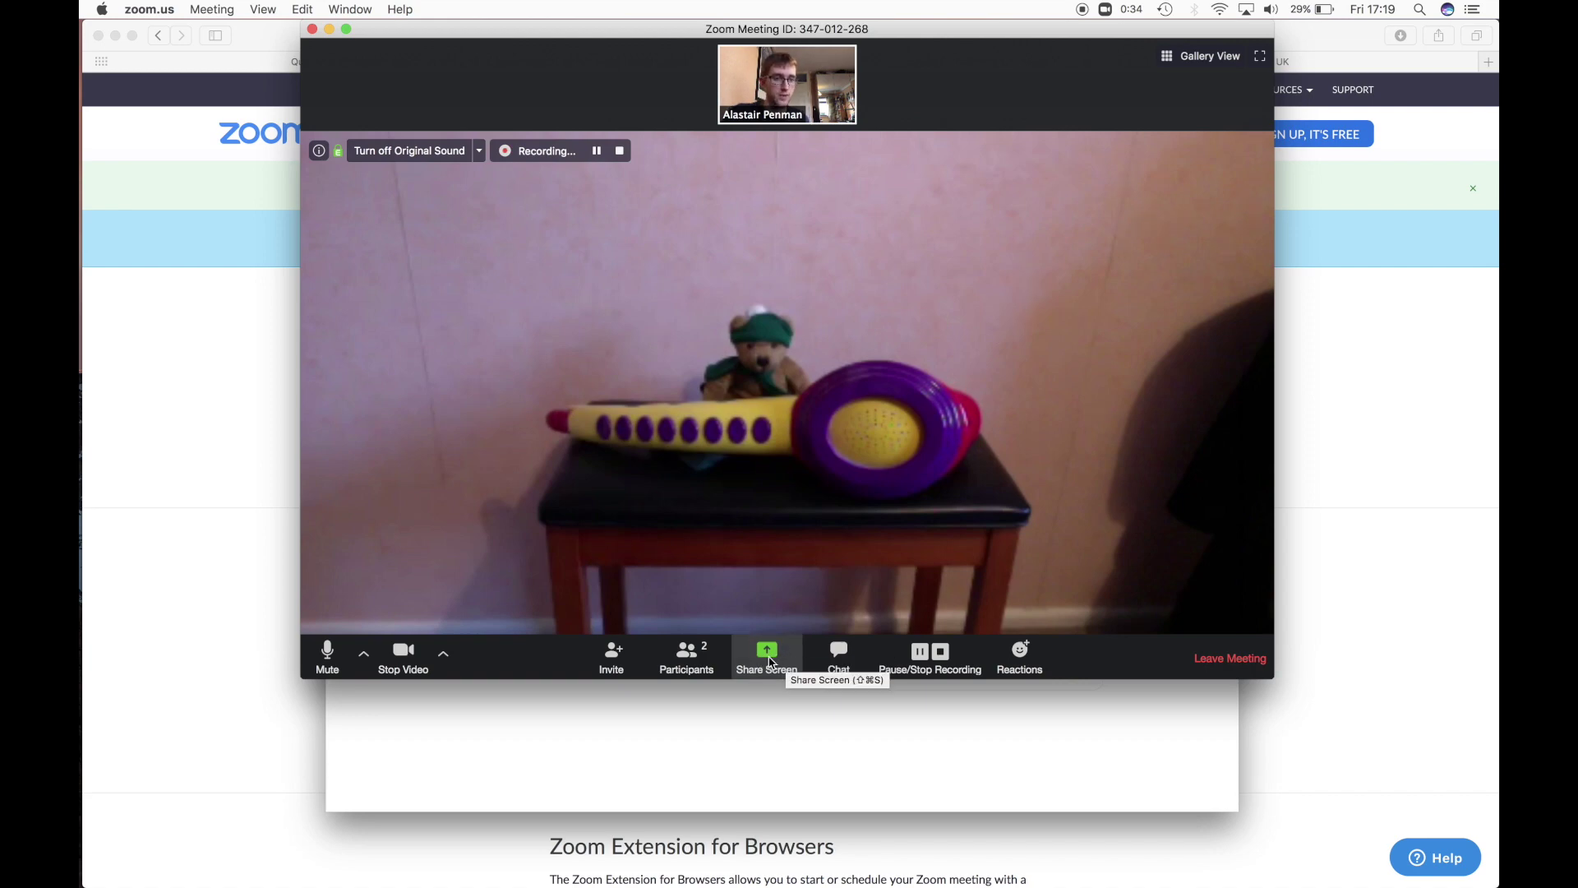
- Share a Whiteboard with the meeting
click(771, 661)
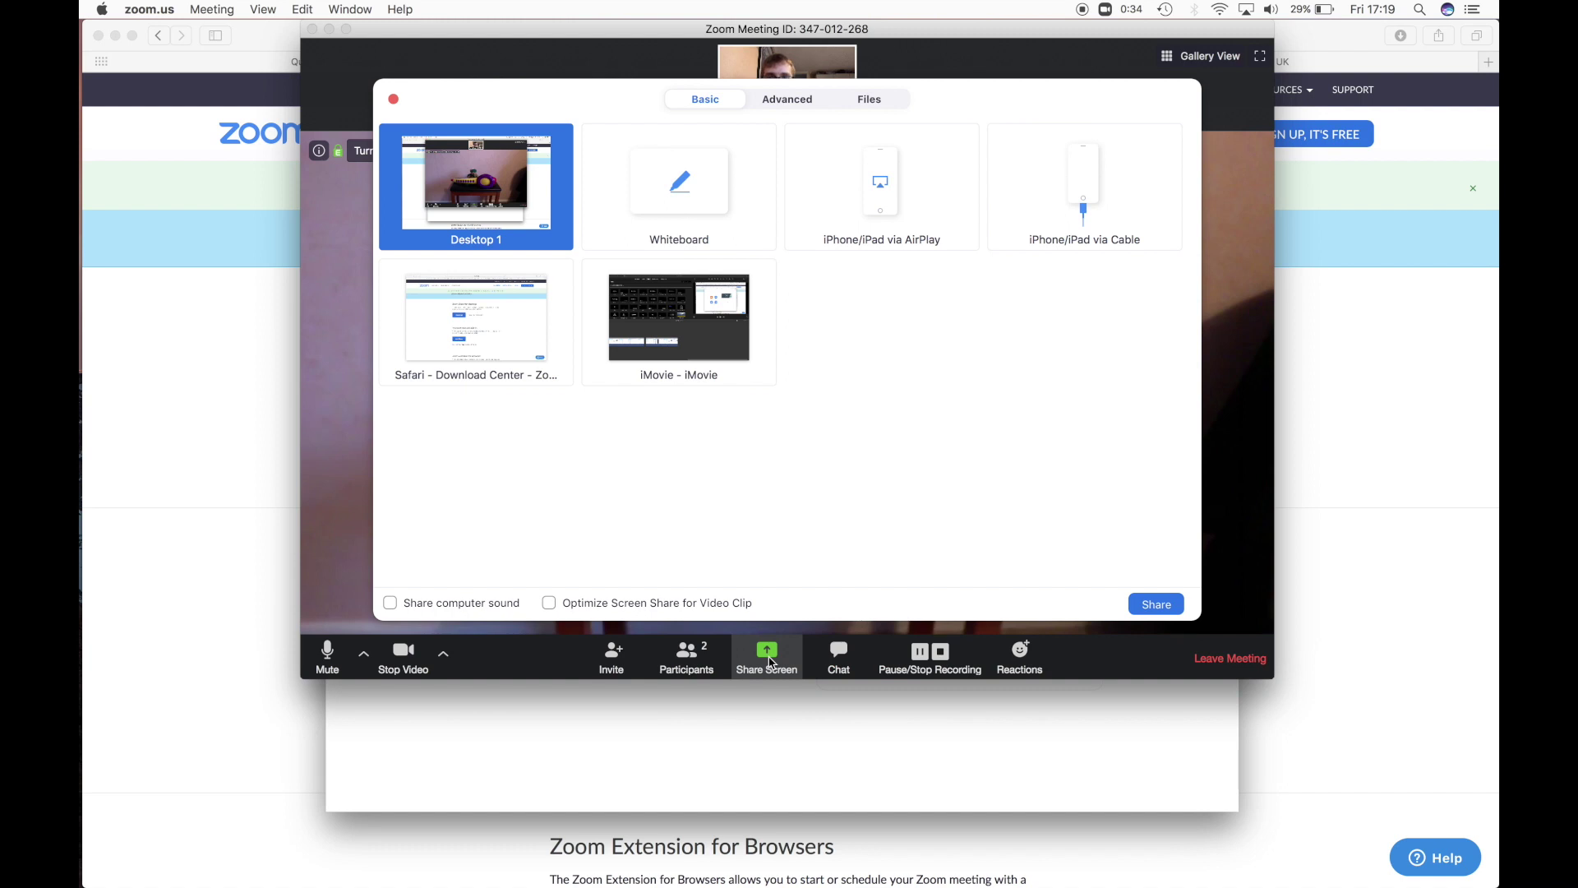
click(684, 187)
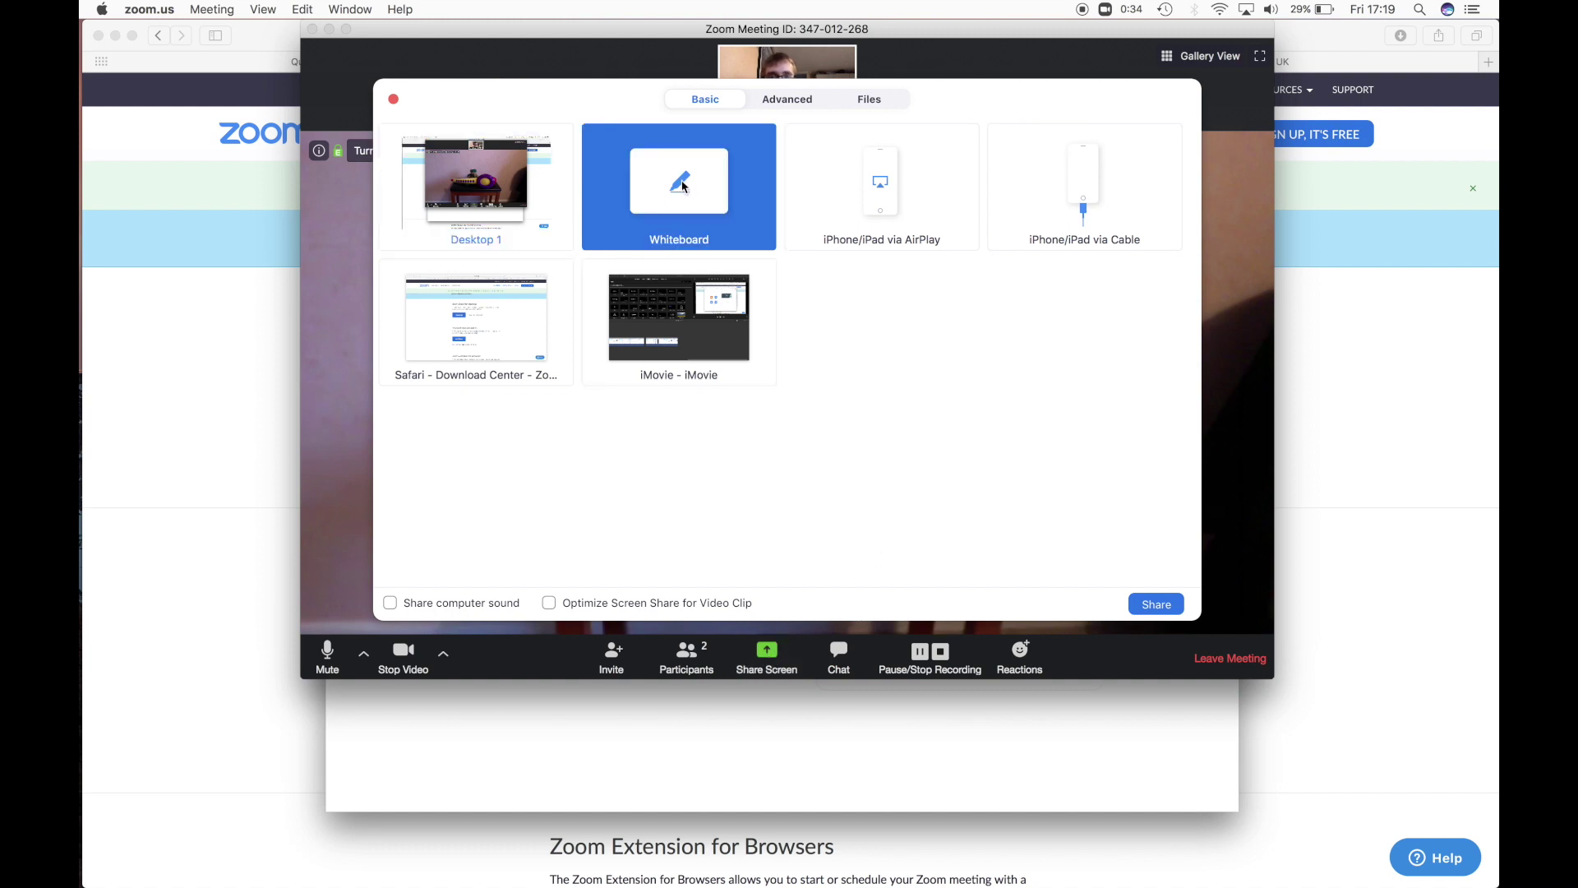
click(1156, 605)
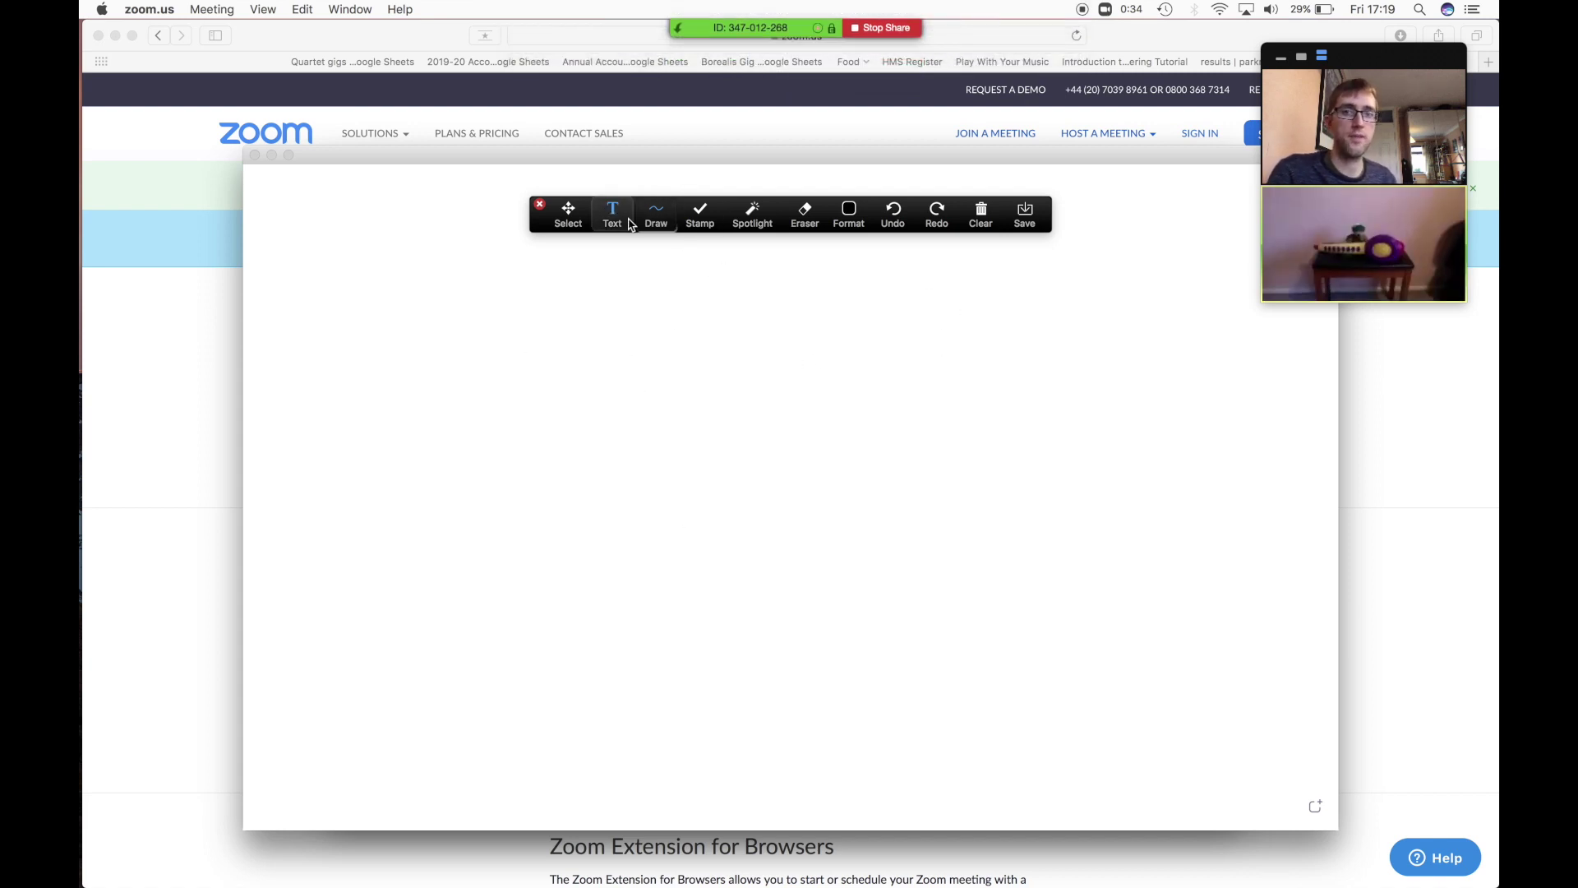
- Write 'Db F Ab Db' near the whiteboard centre with the Text tool, then stop sharing
click(617, 225)
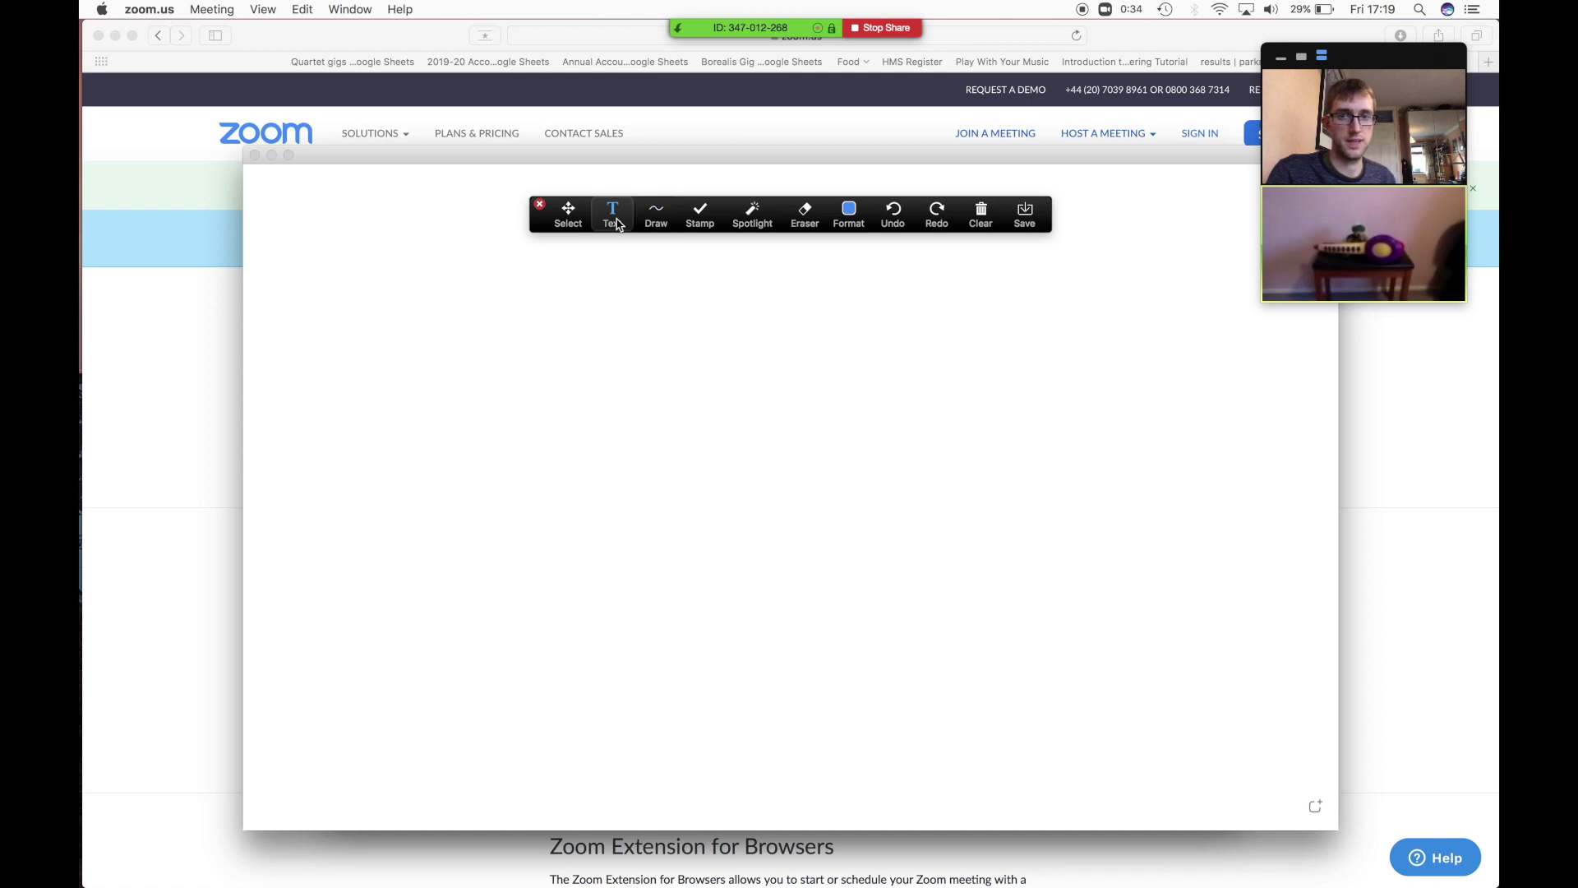
click(642, 480)
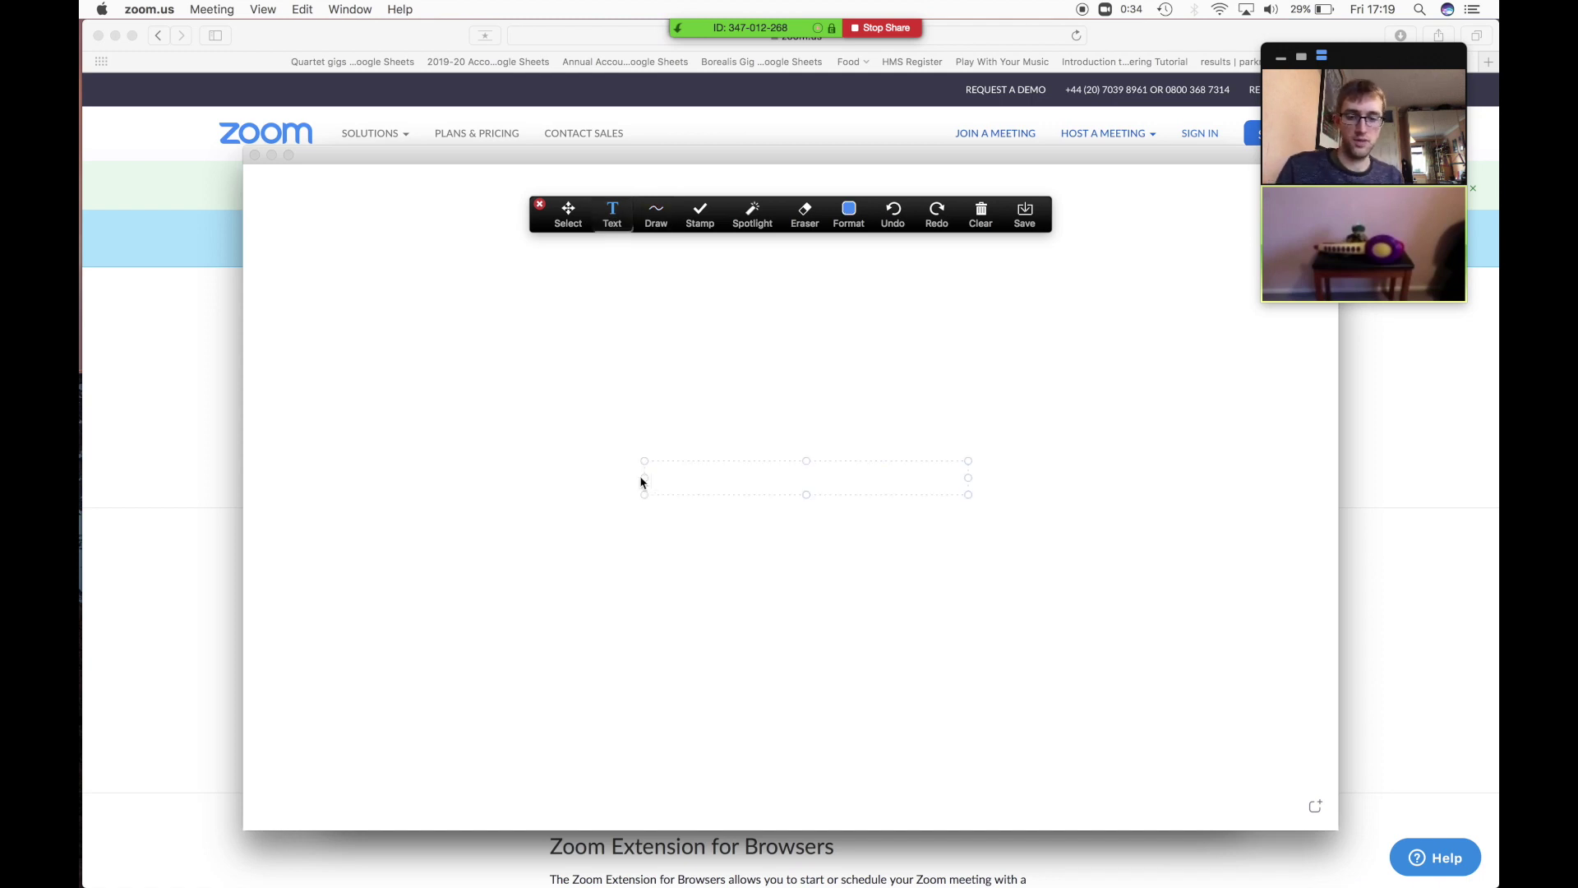
text(Db F )
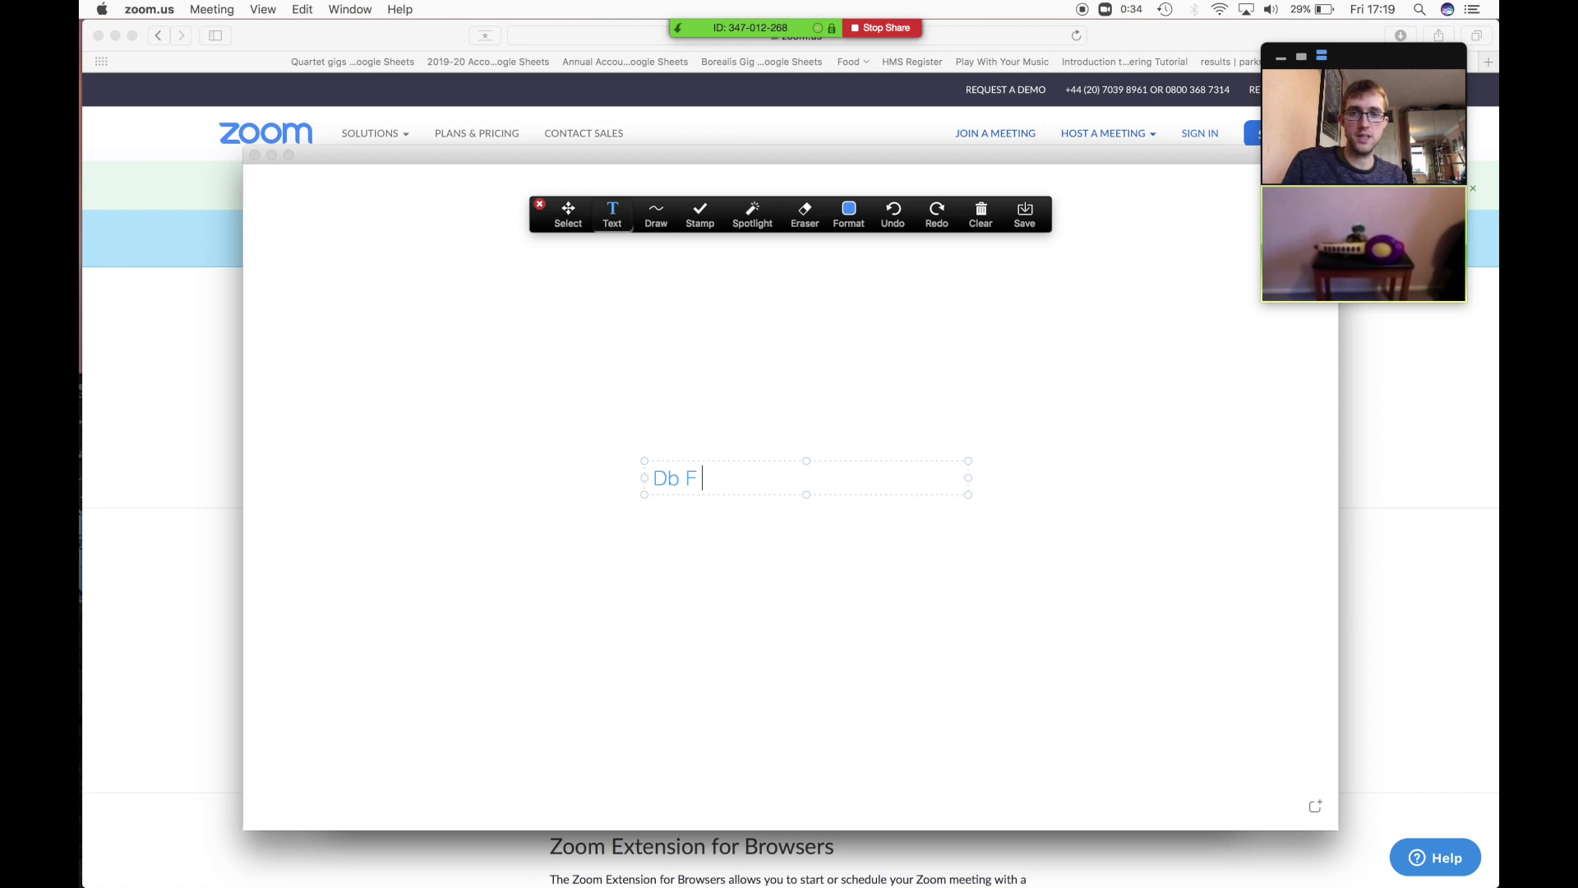
text(Ab Db)
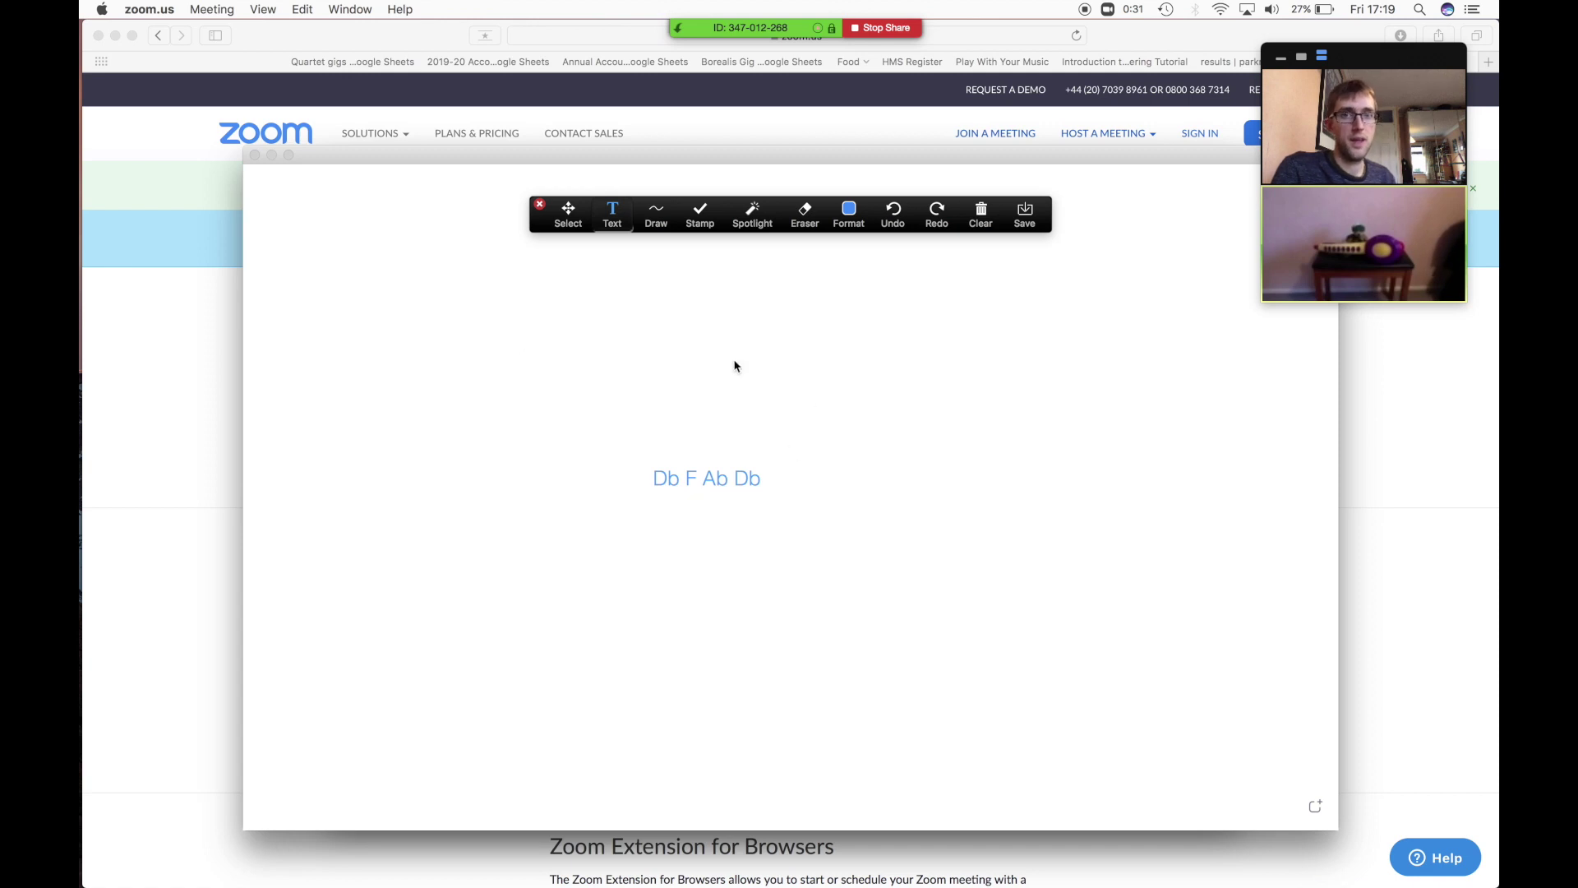
click(885, 29)
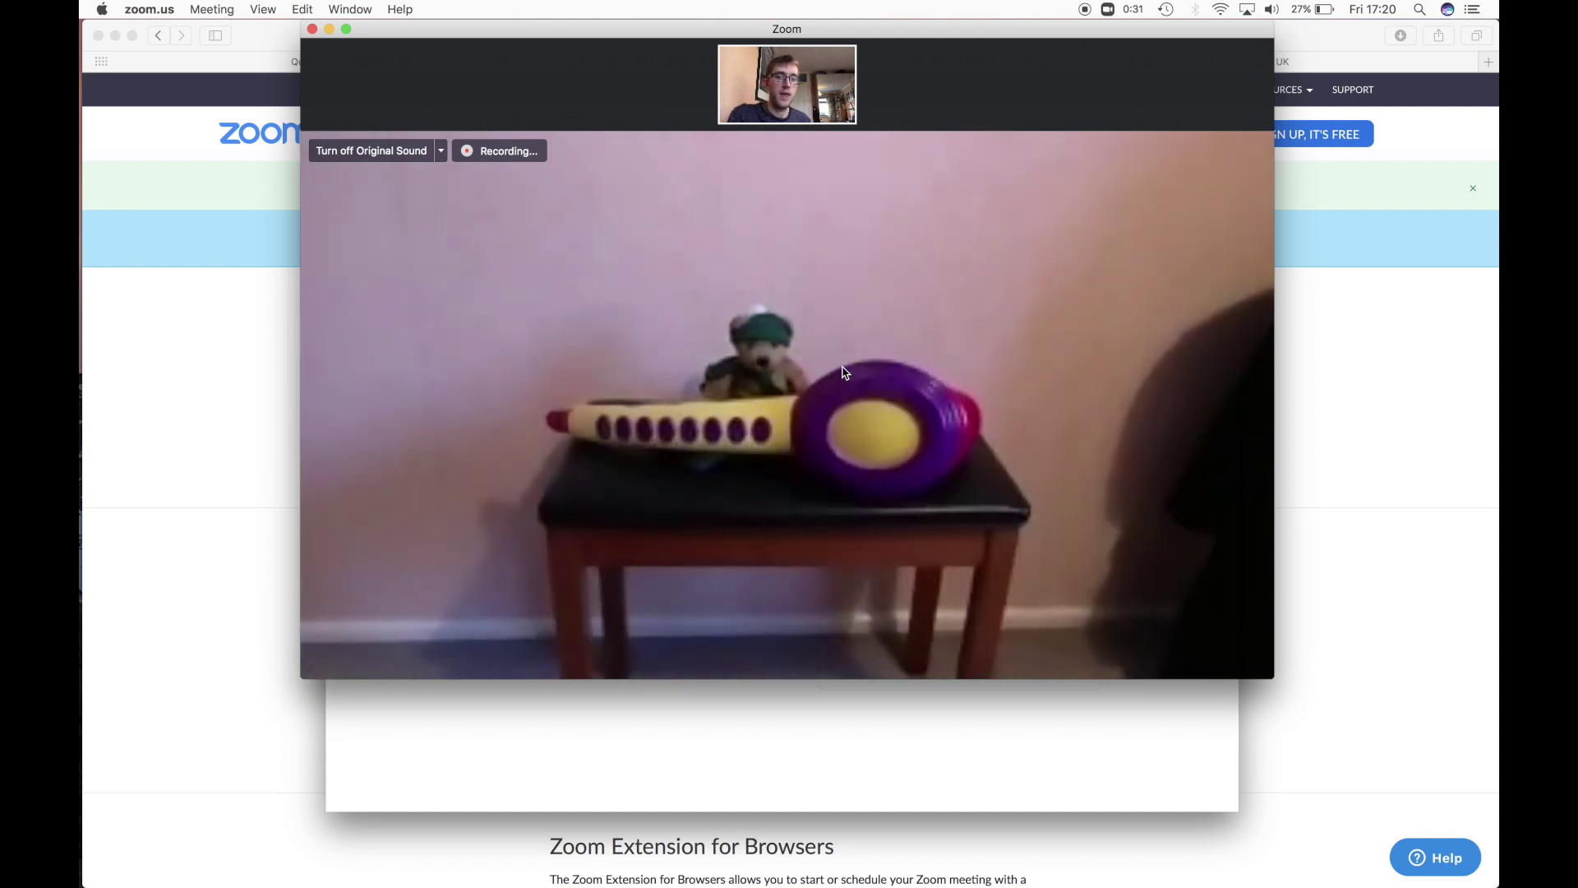
- Share the Preview window showing the Skye Boat Song saxophone score with the meeting
mouse_move(815, 420)
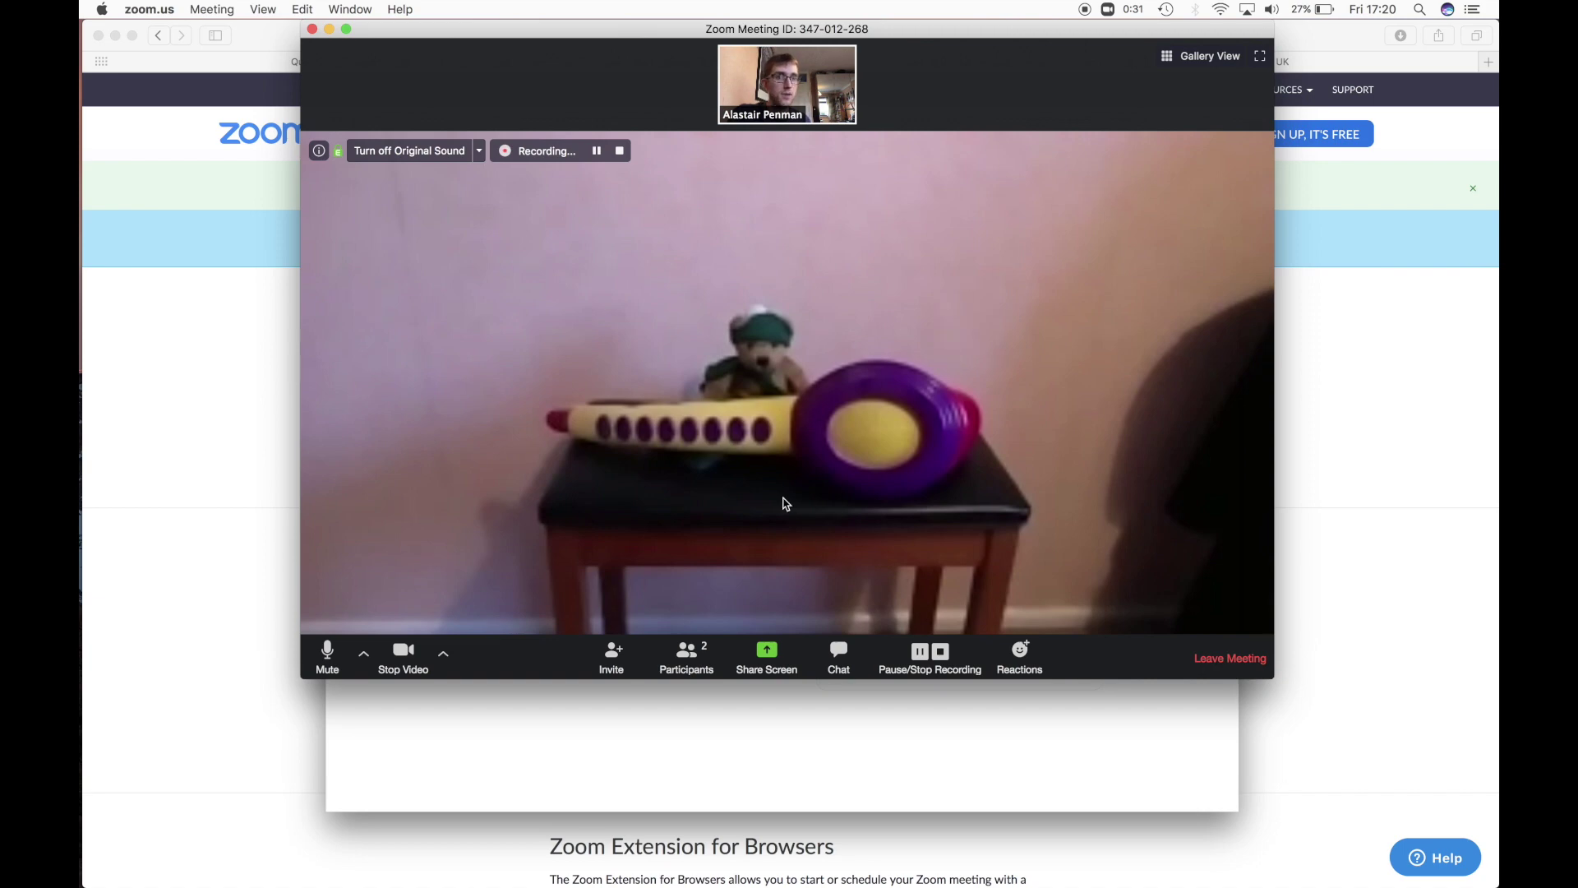
mouse_move(82, 515)
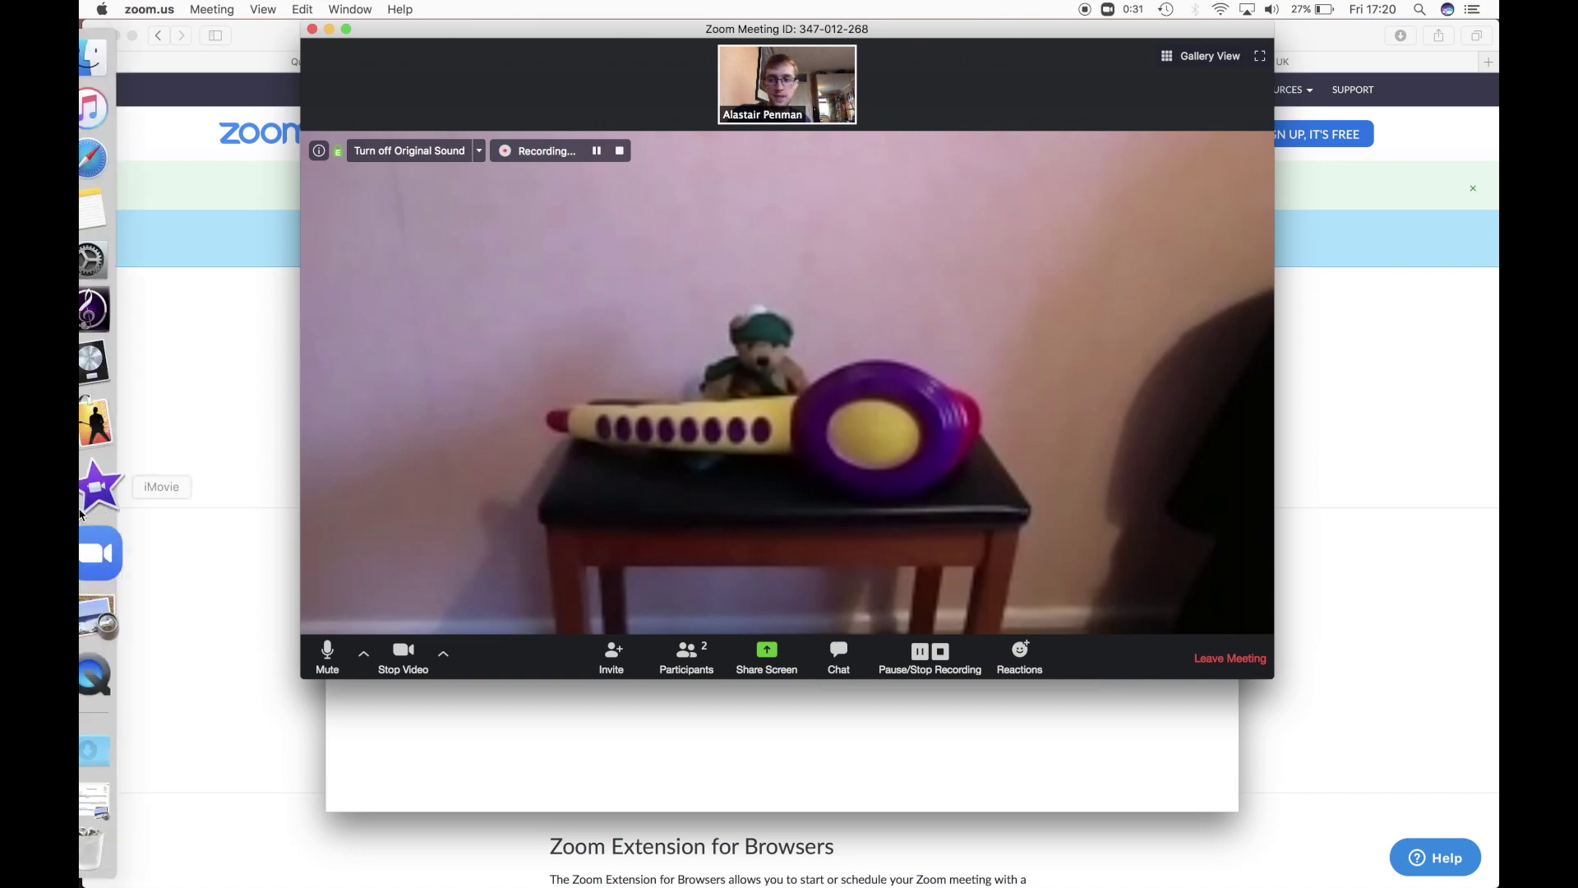
click(85, 607)
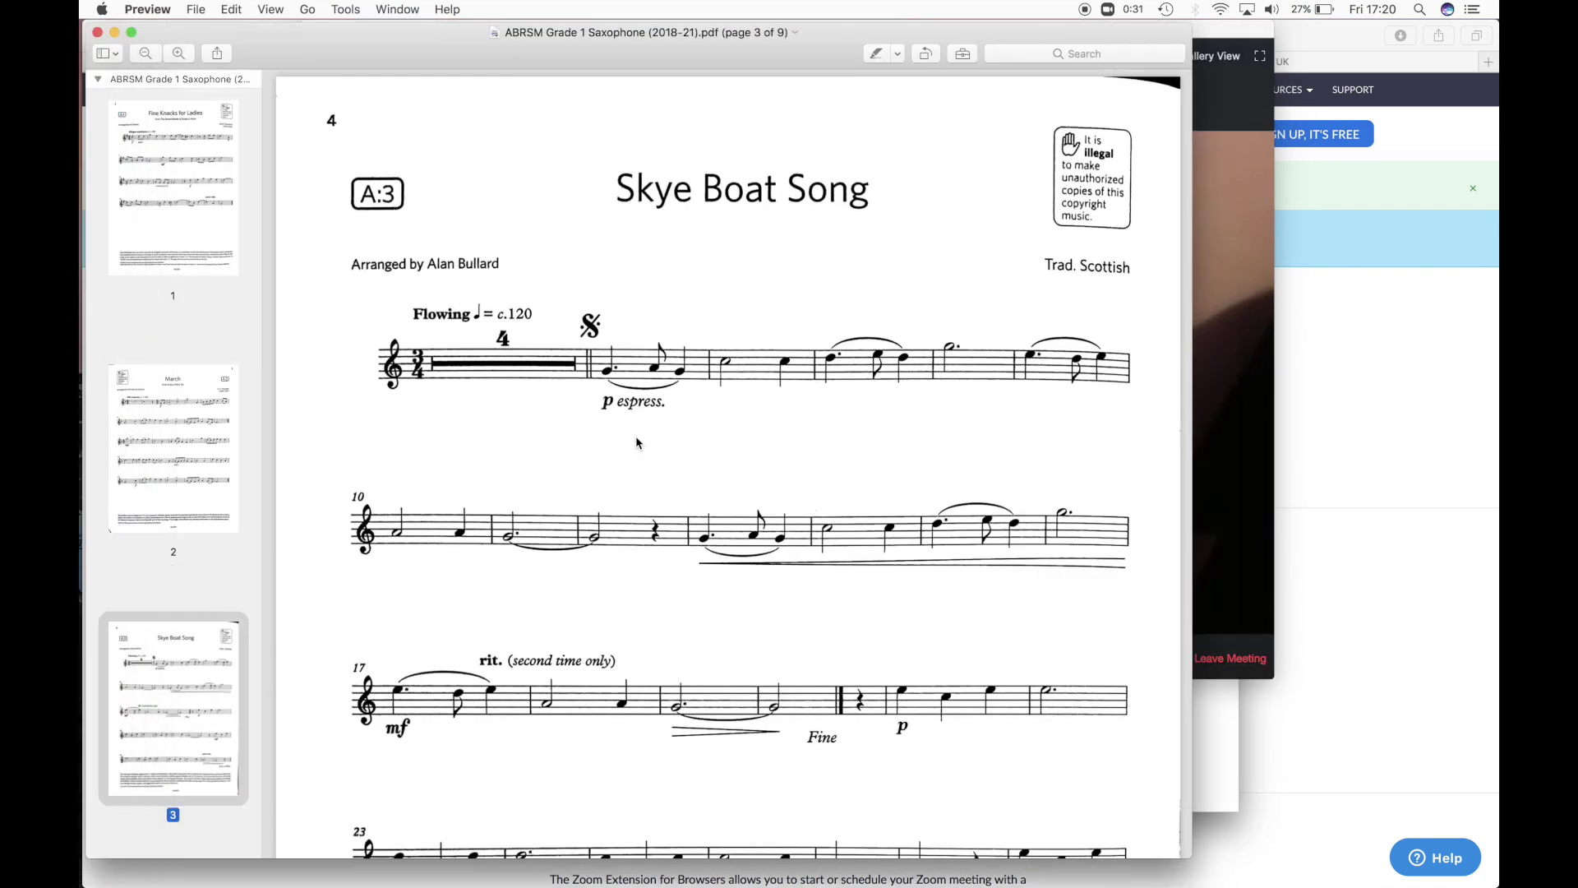
click(1236, 462)
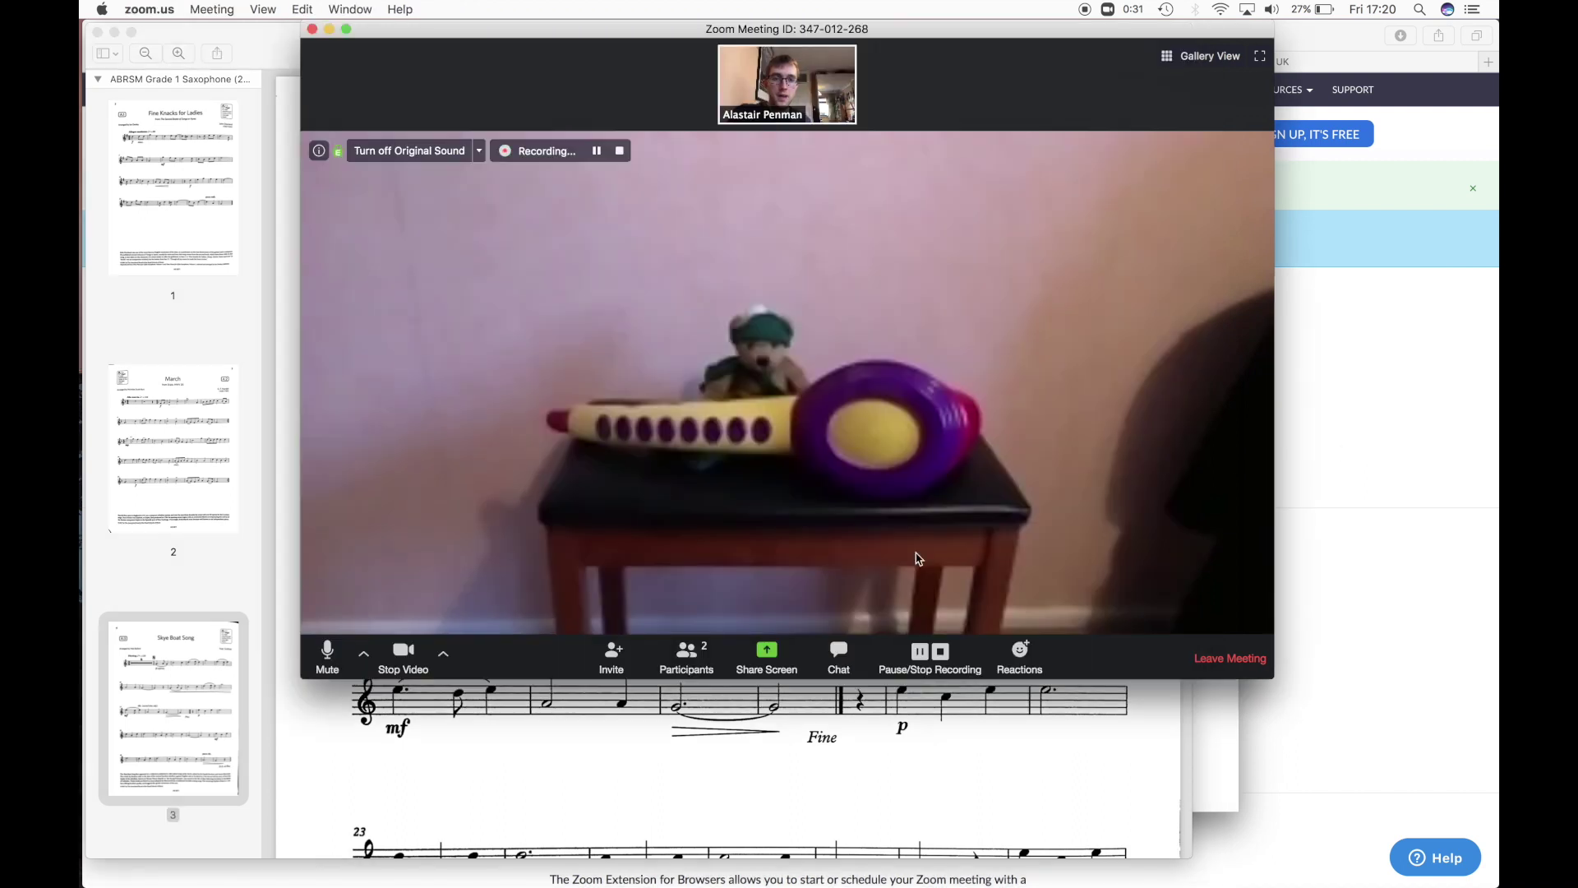
click(766, 654)
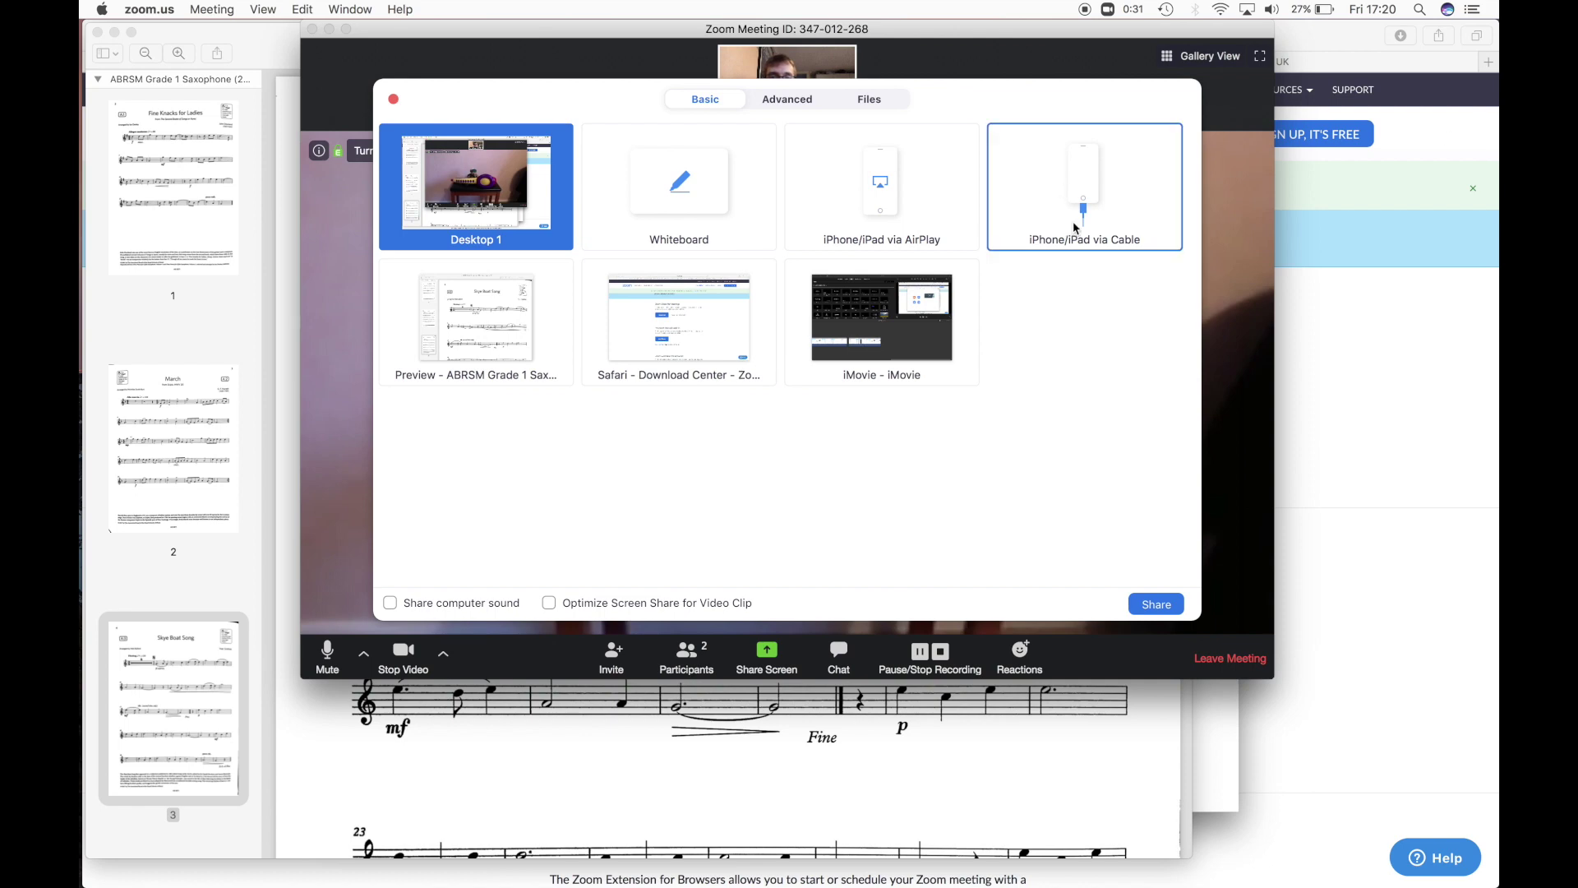
click(470, 316)
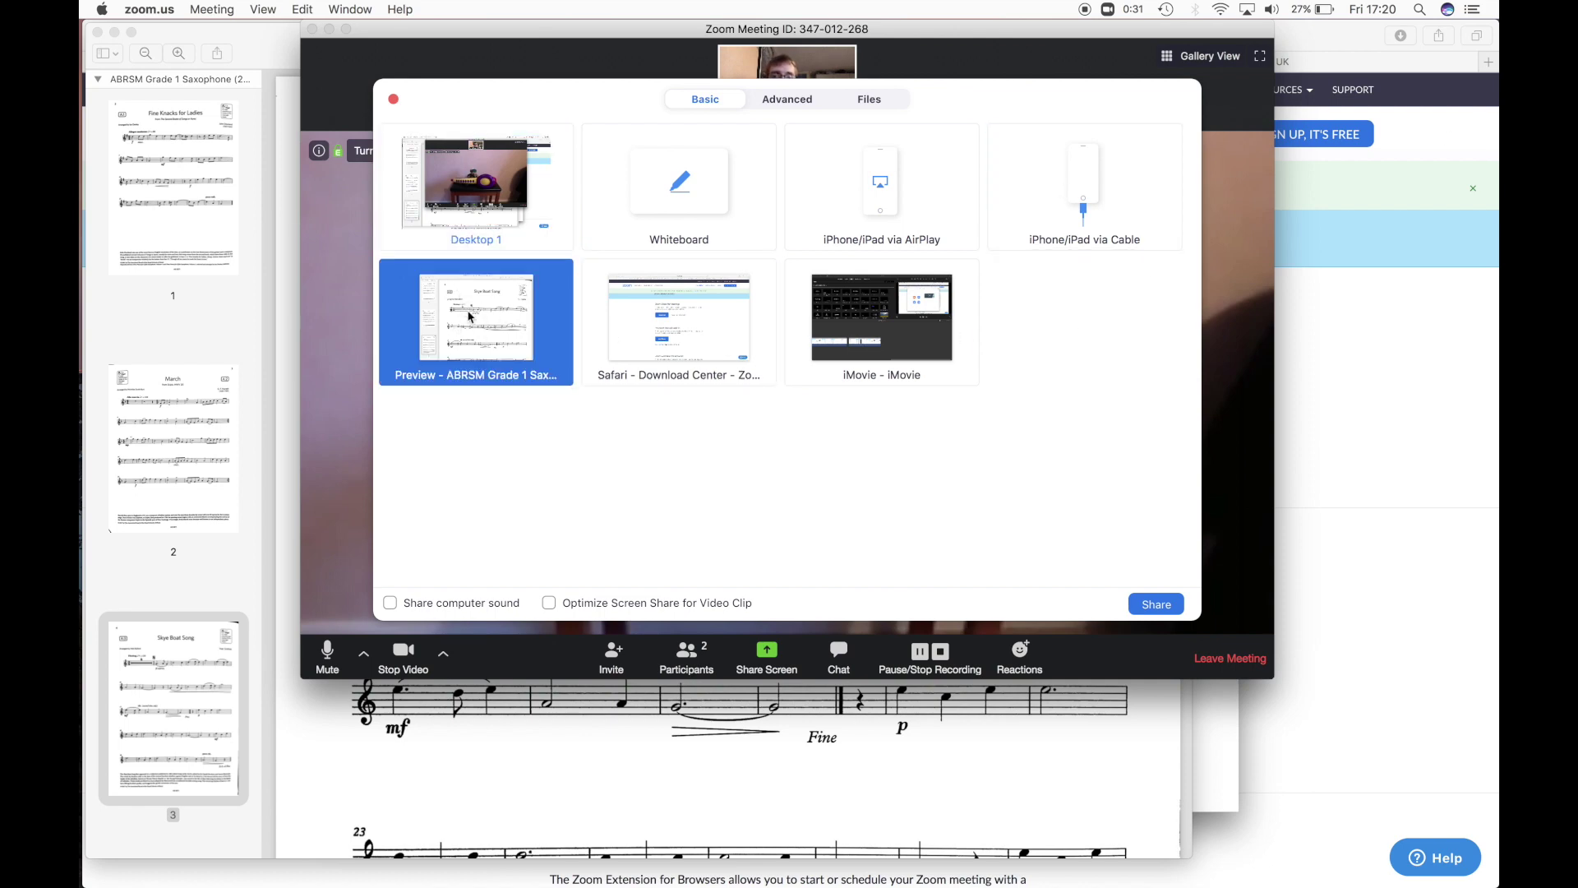
click(1159, 604)
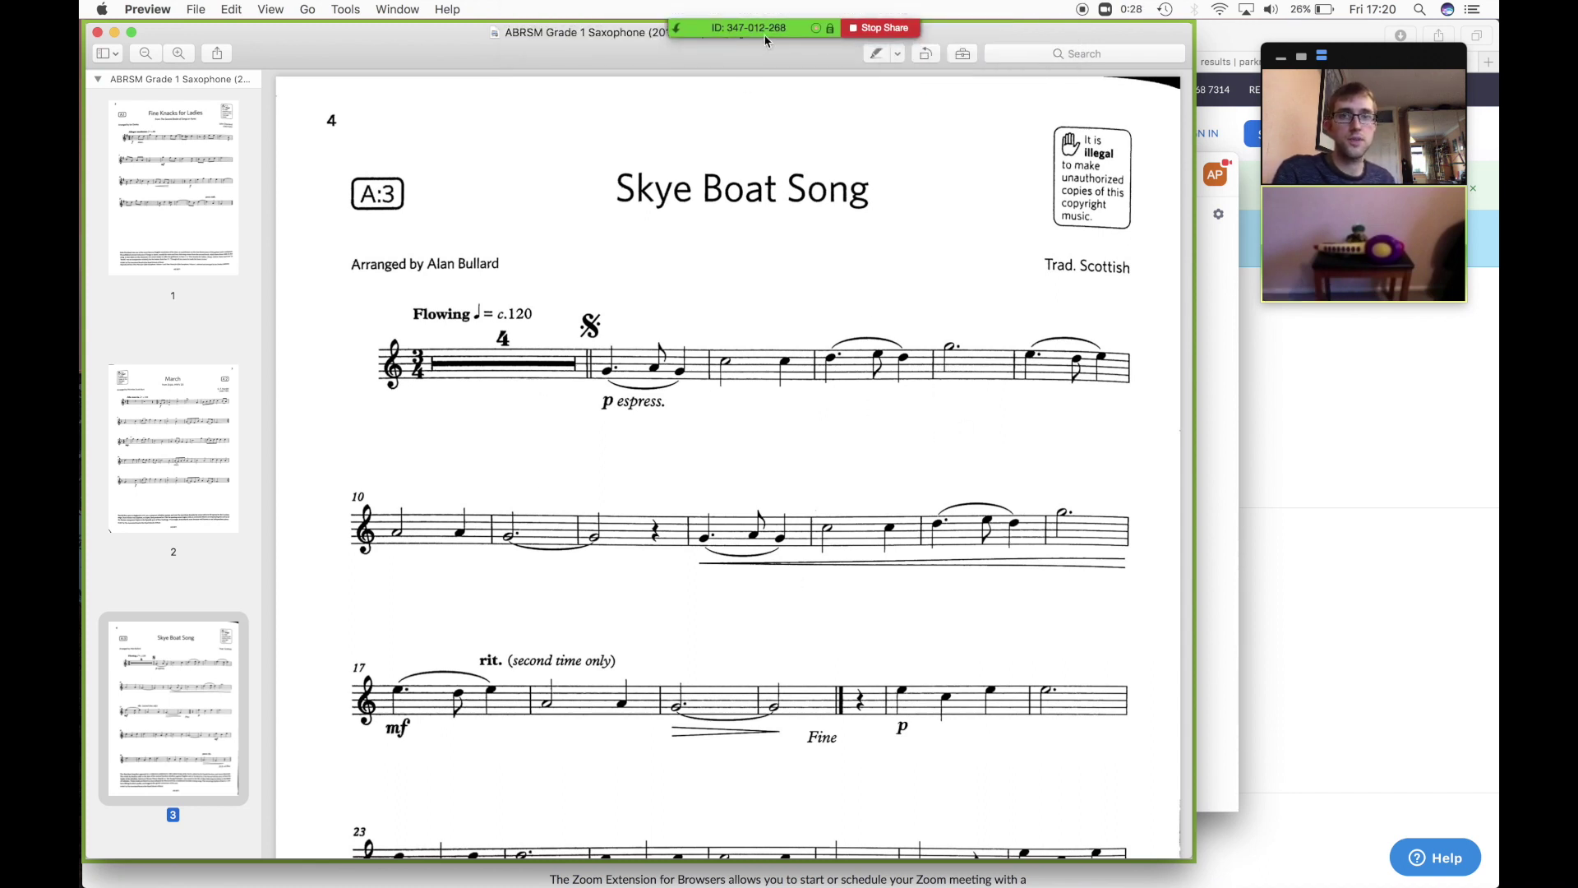
- Annotate the shared score, marking the dotted half note and bar 3's half note in green
mouse_move(765, 40)
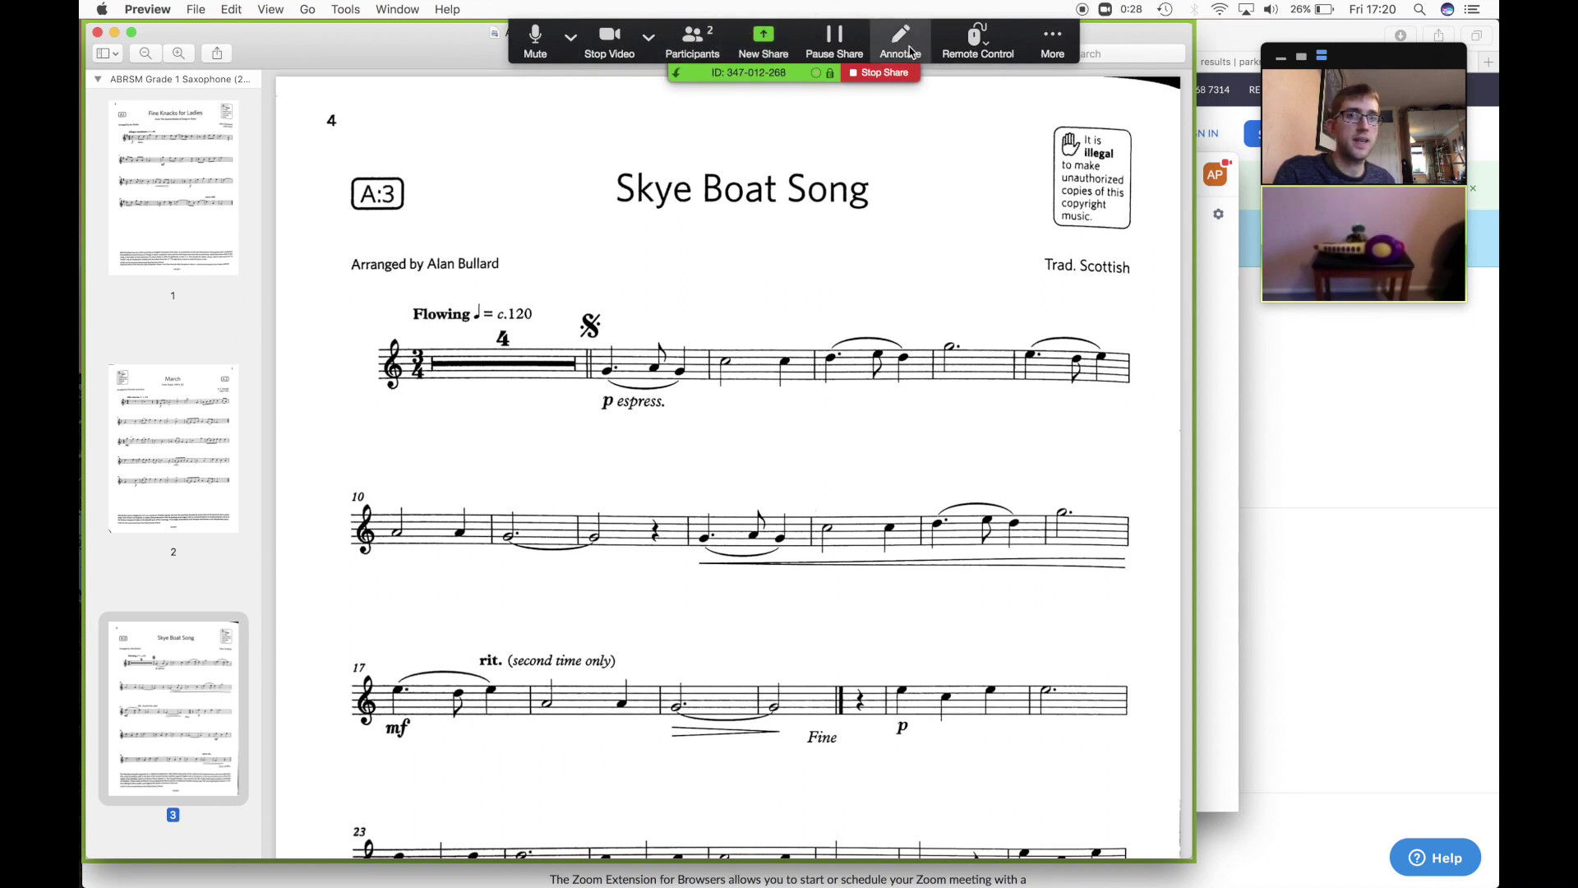
click(901, 42)
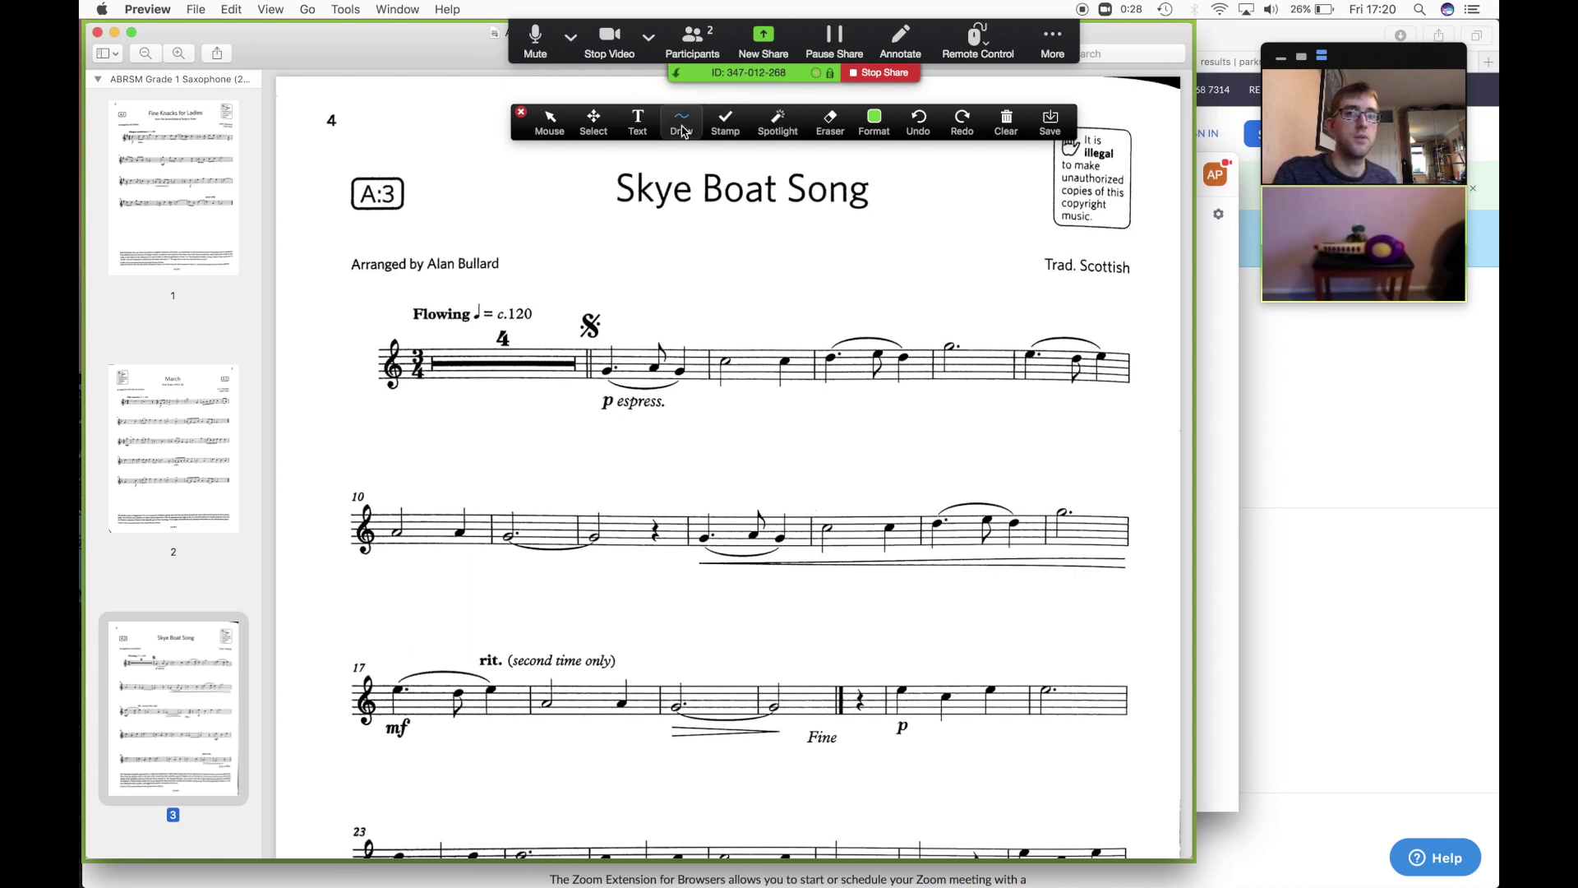
click(682, 129)
mouse_move(961, 330)
mouse_down()
mouse_move(928, 340)
mouse_move(966, 365)
mouse_move(972, 337)
mouse_move(957, 330)
mouse_up()
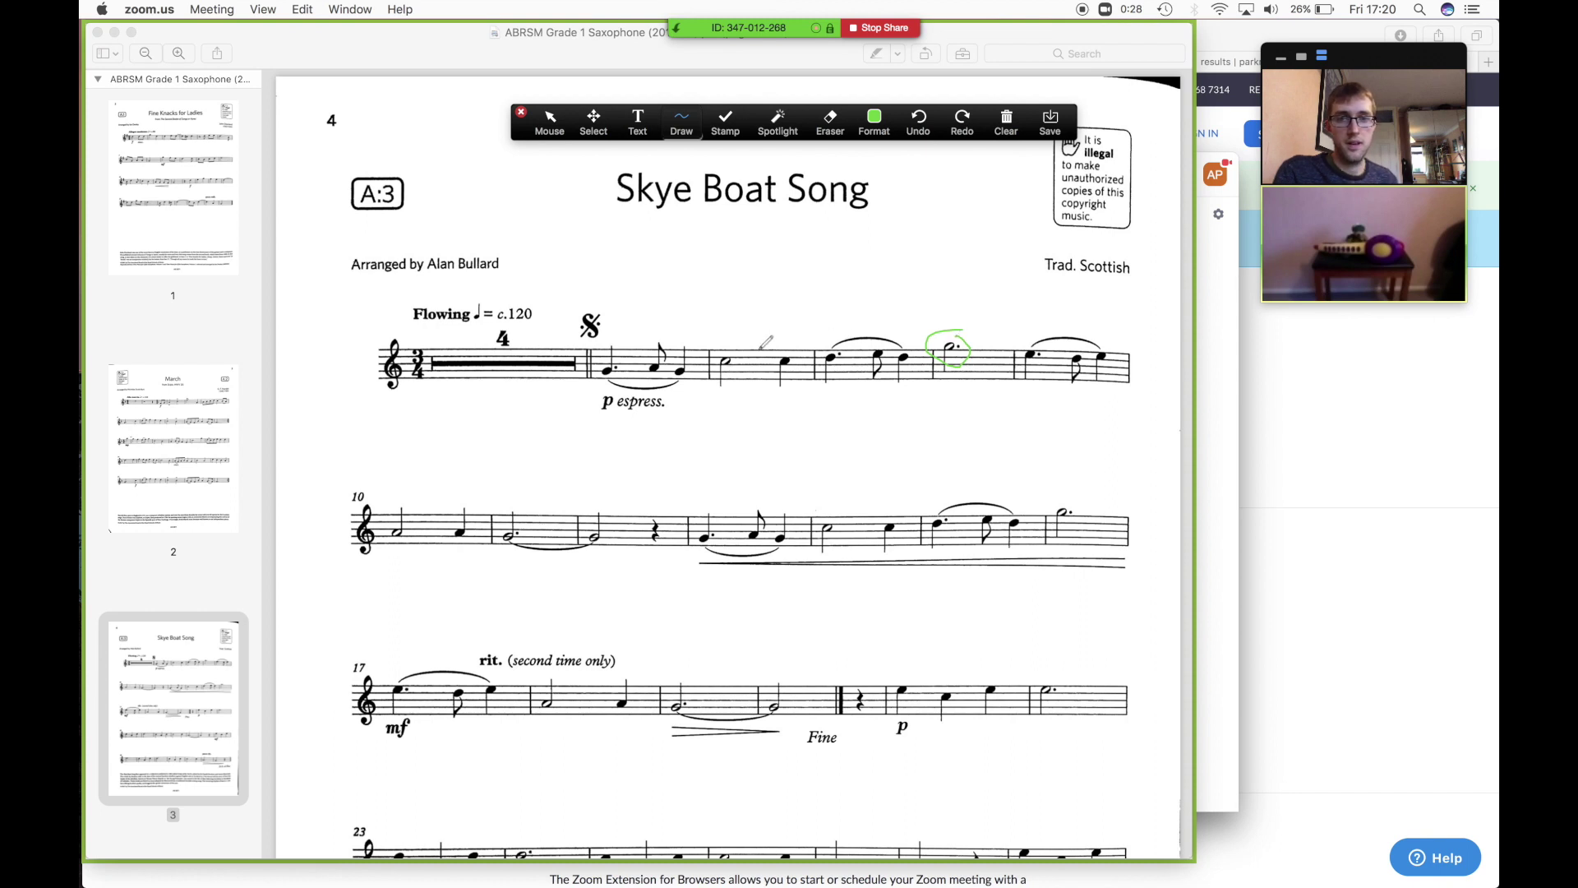
mouse_move(761, 347)
mouse_down()
mouse_move(756, 372)
mouse_move(761, 333)
mouse_move(763, 370)
mouse_move(752, 355)
mouse_move(779, 346)
mouse_move(757, 368)
mouse_up()
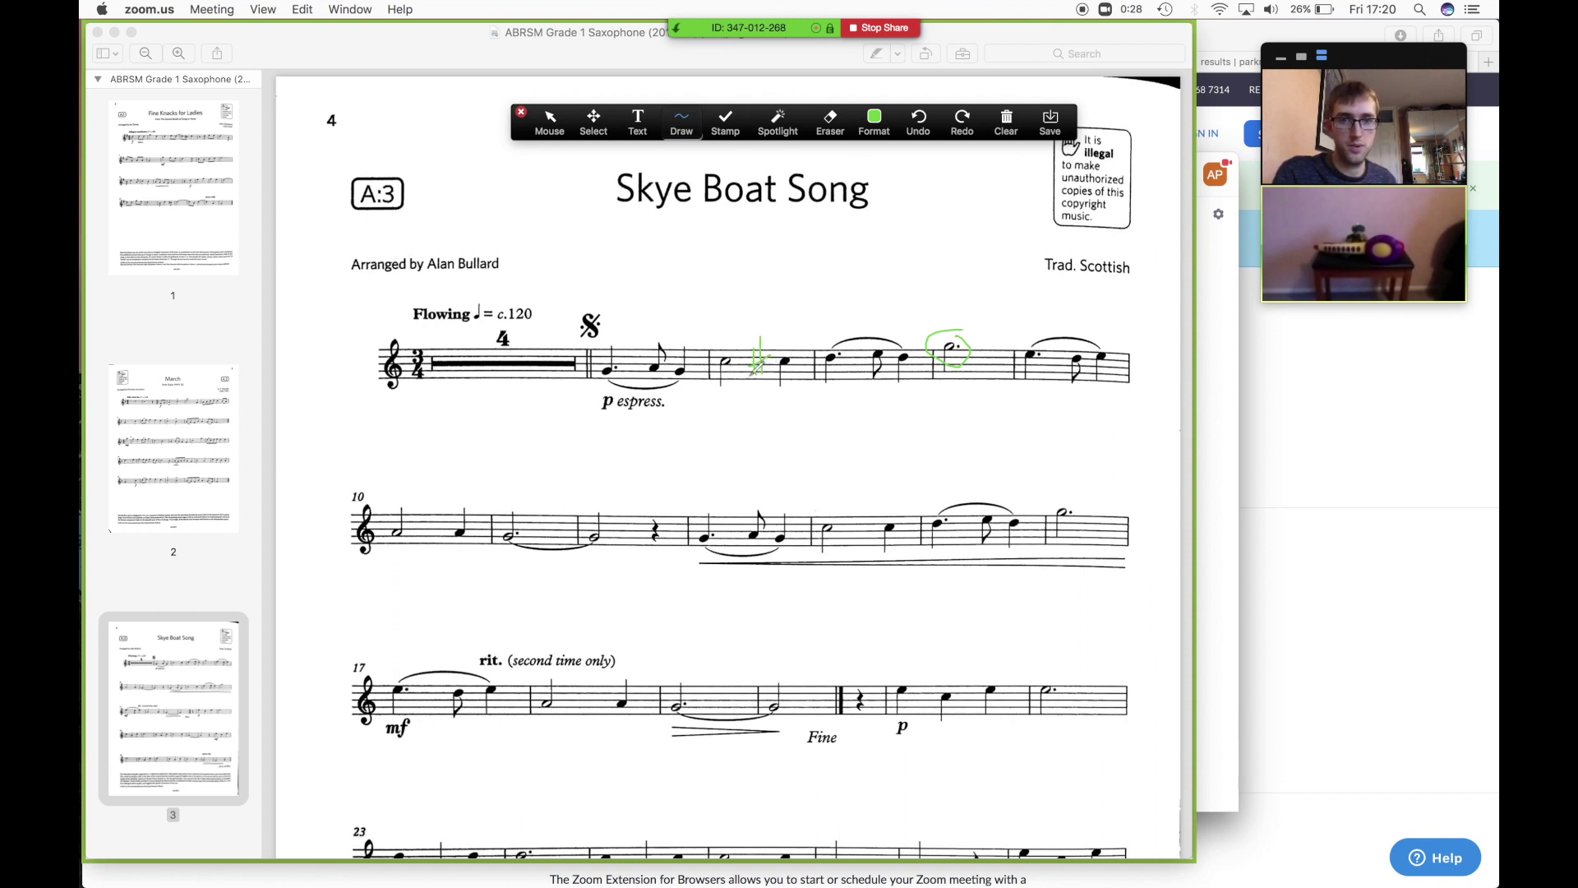
- Add a text annotation 'E' above the last bar of the score
click(637, 122)
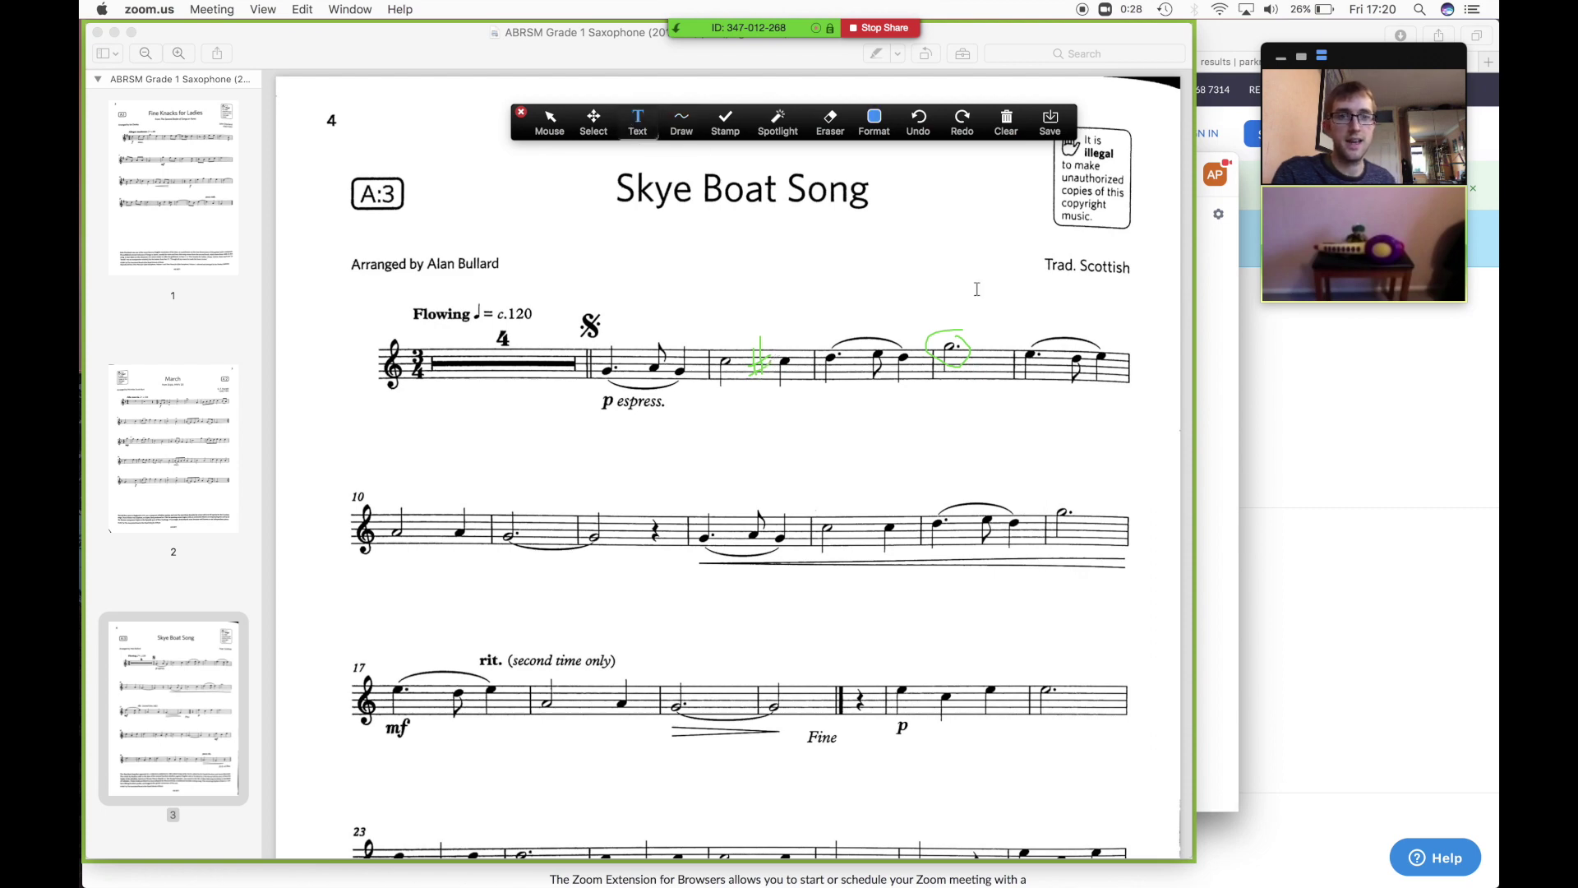
click(1030, 327)
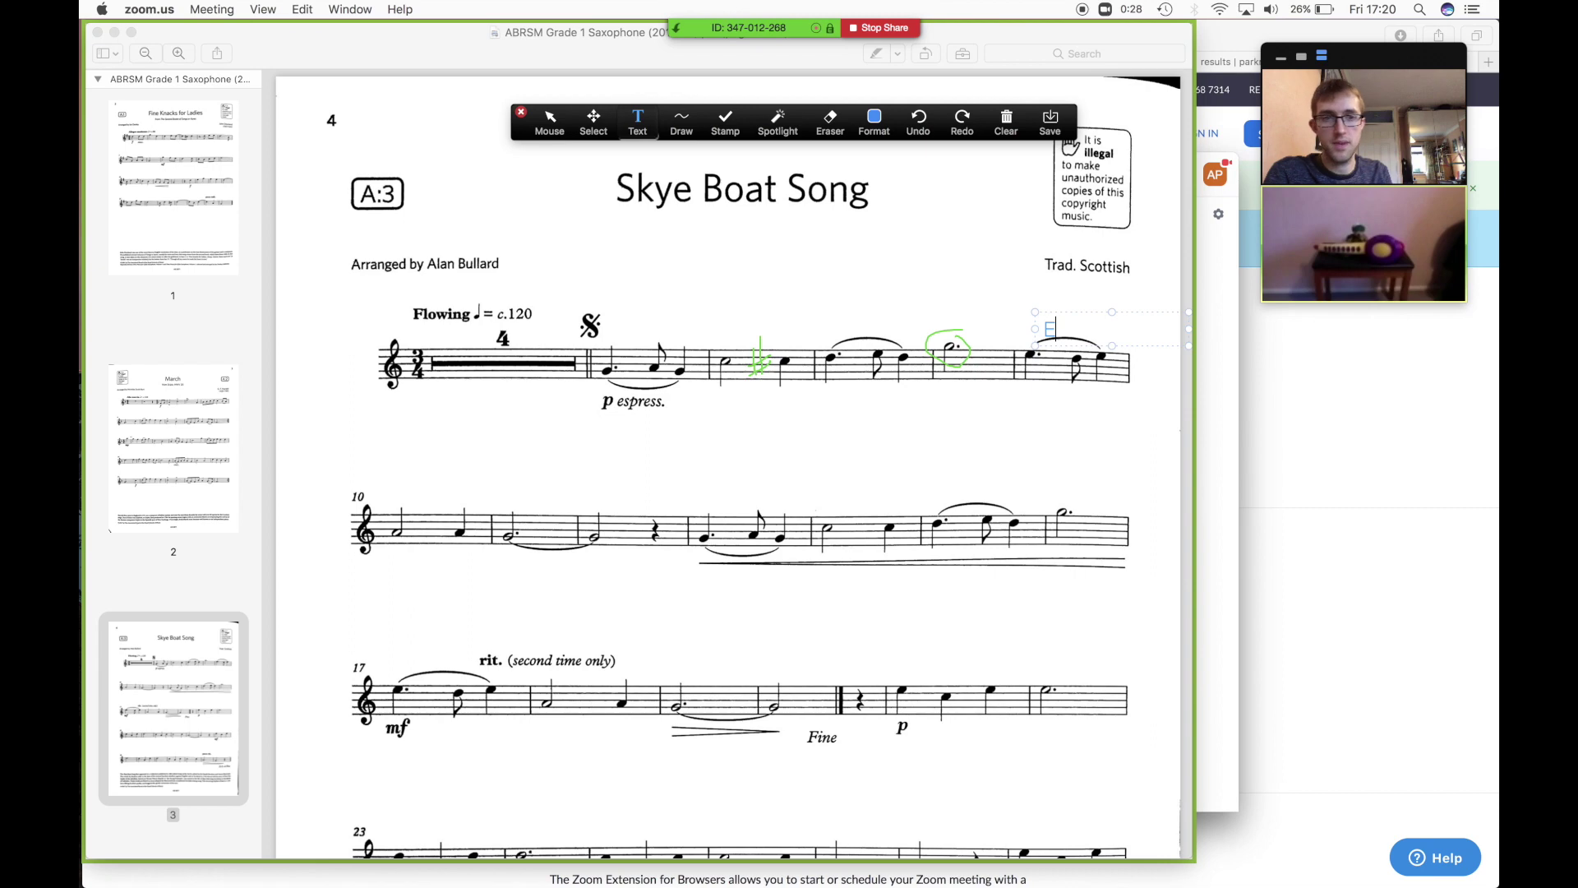
click(1049, 330)
text(E)
click(1042, 309)
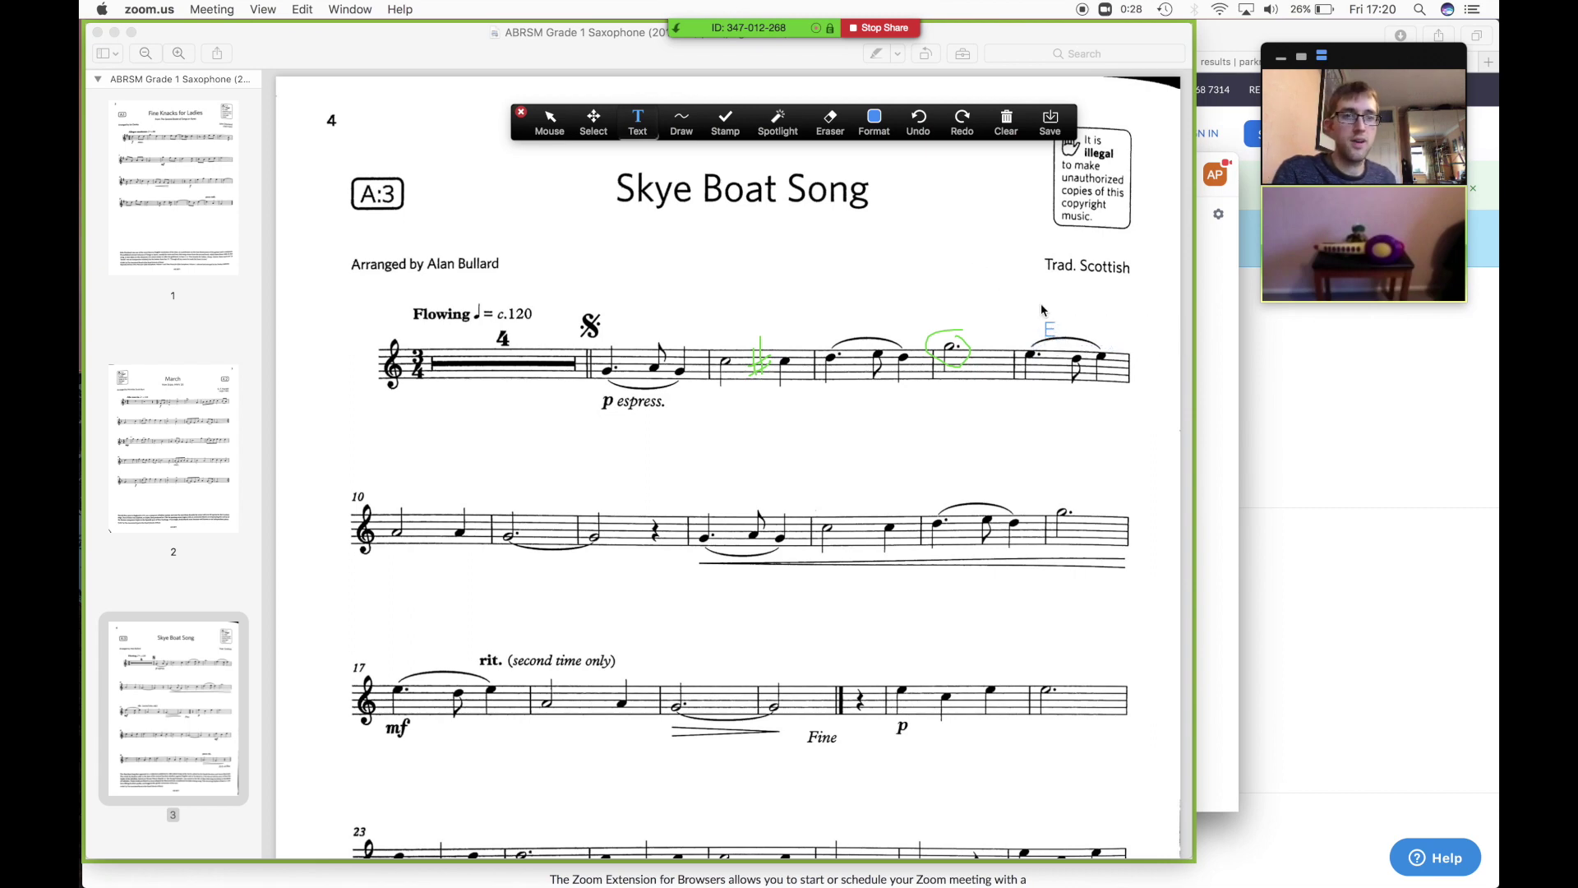
- Undo the E, clear all drawings from the score, and stop sharing
click(919, 122)
click(1006, 123)
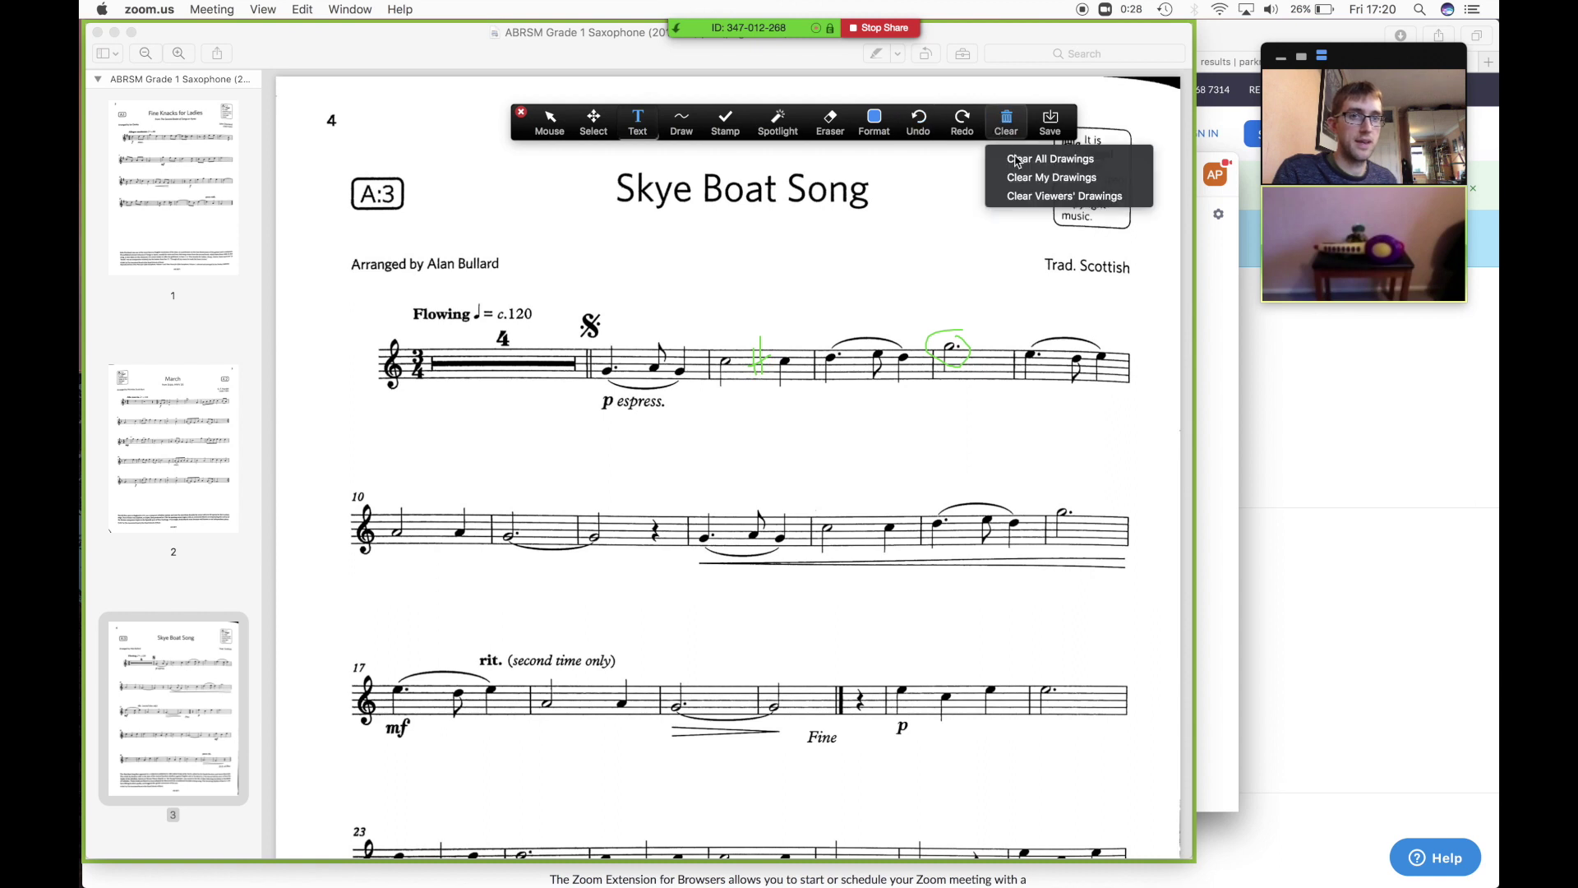
click(1042, 157)
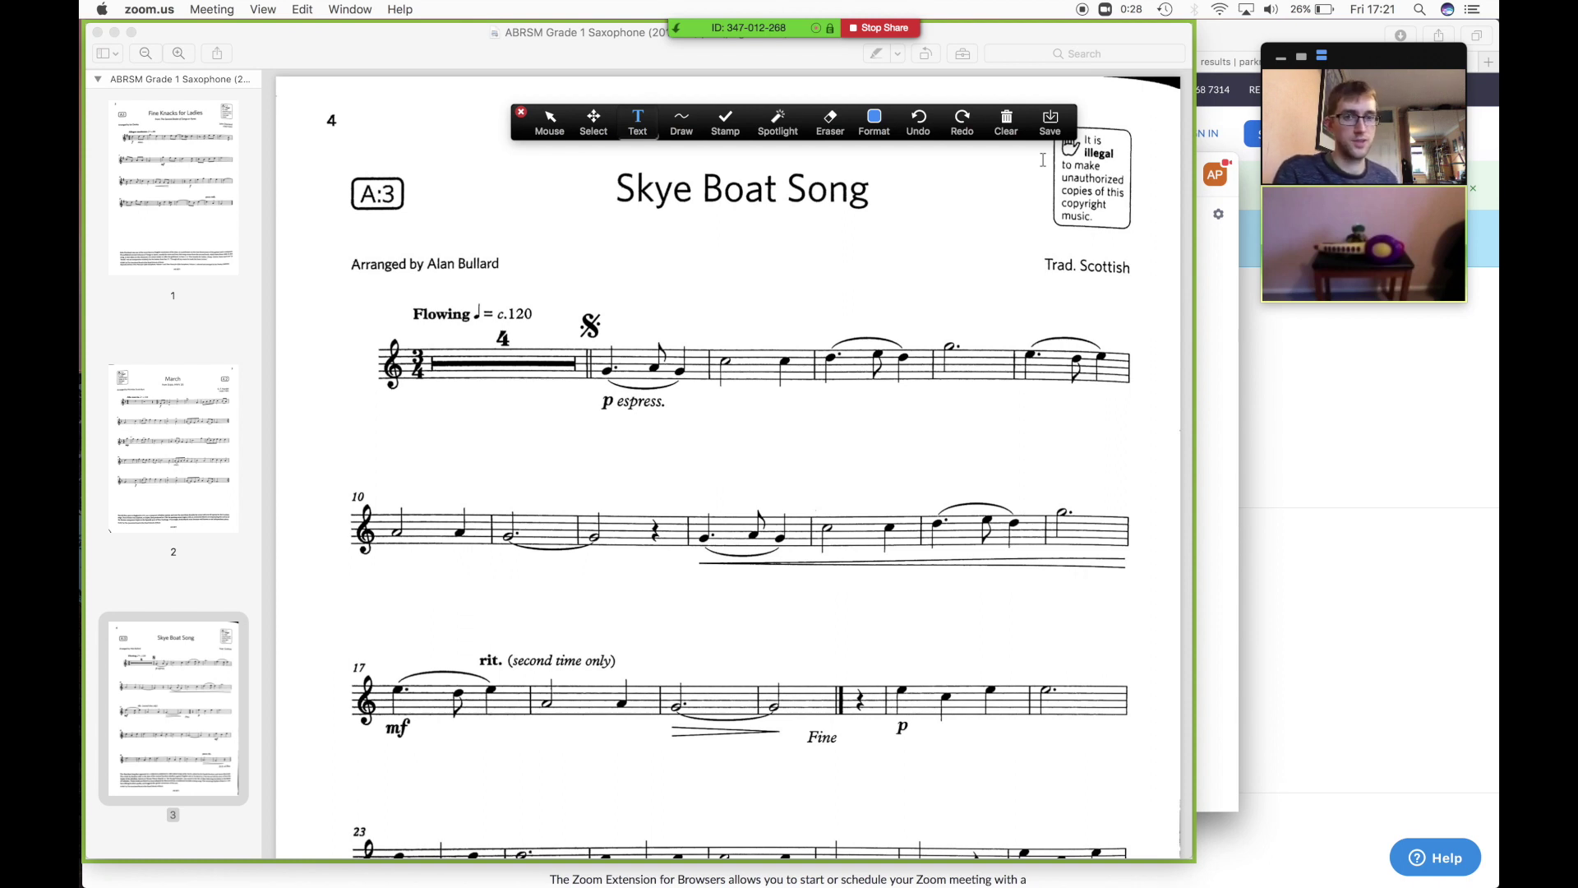
click(892, 30)
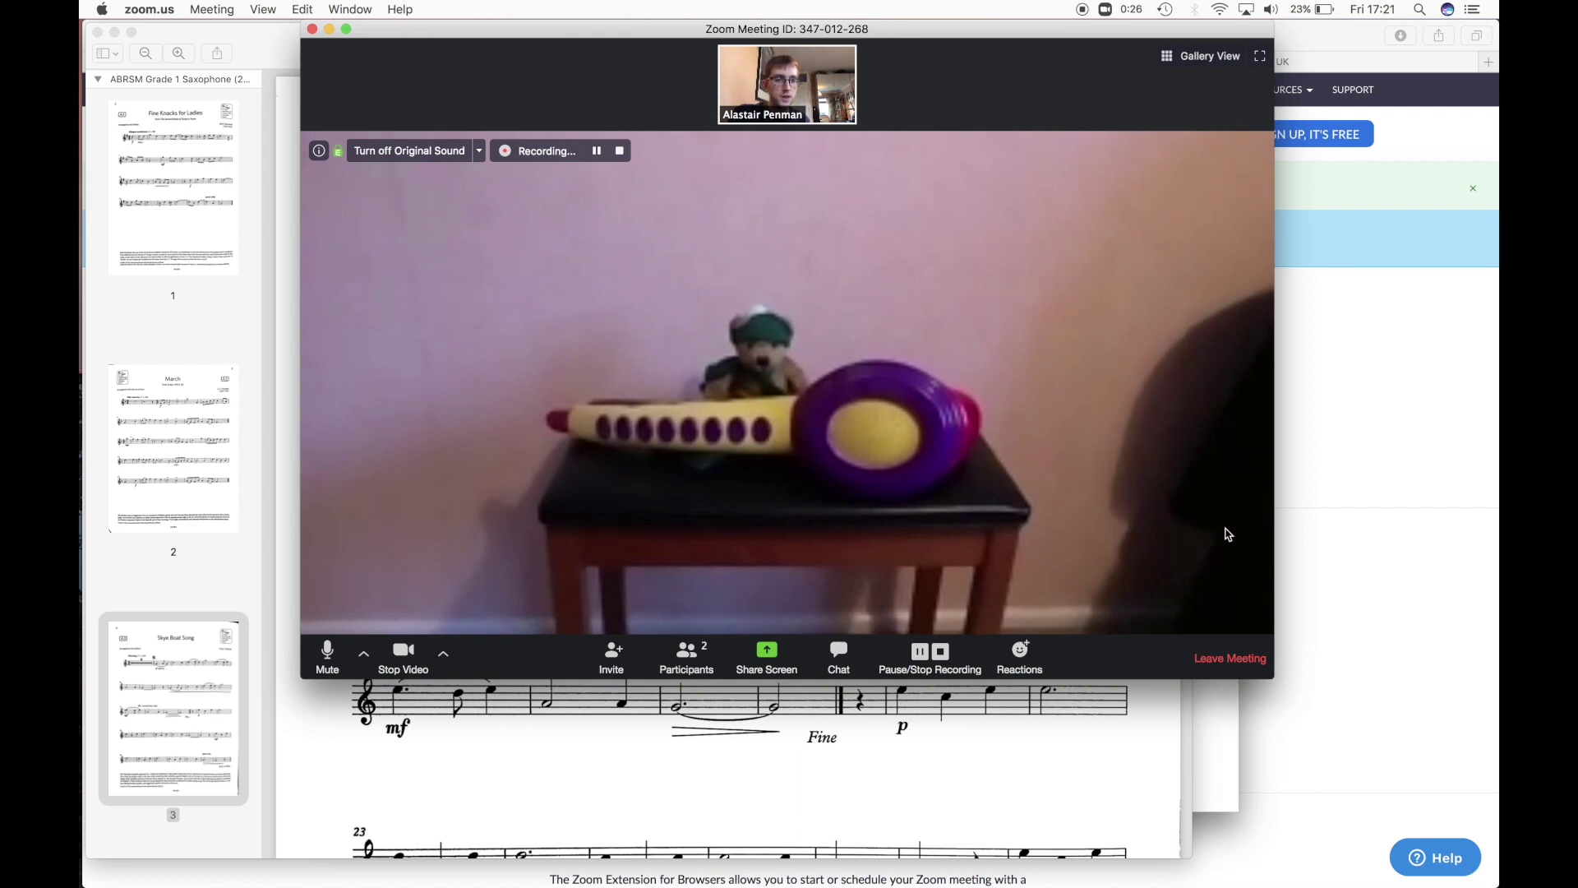
- Leave the meeting so the recording converts into zoom_0.mp4, audio_only.m4a and playback.m3u
click(1219, 661)
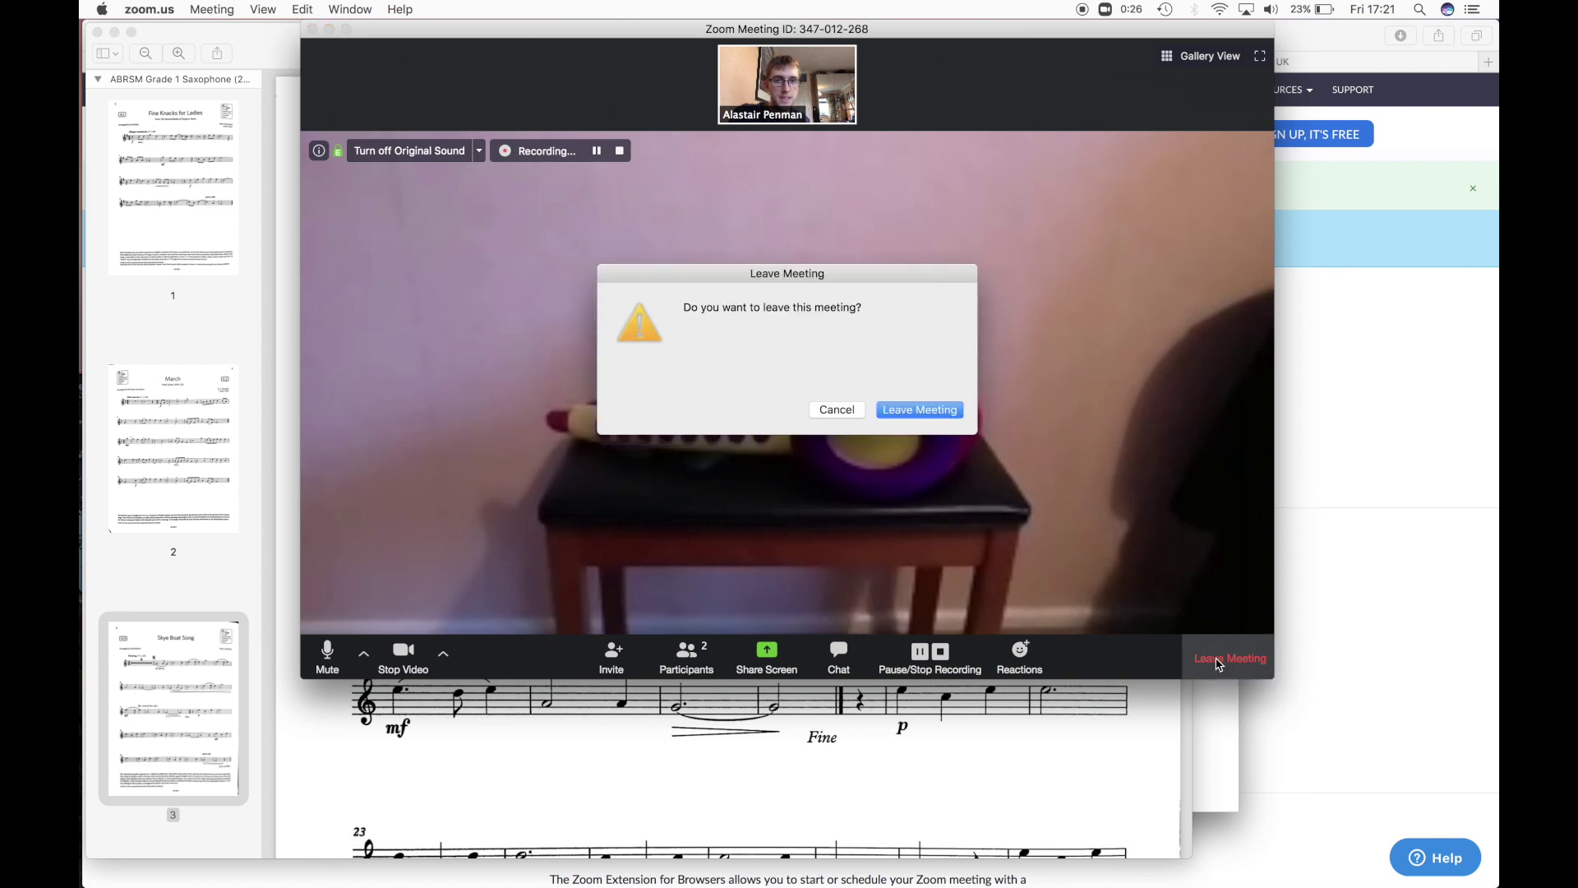
click(917, 409)
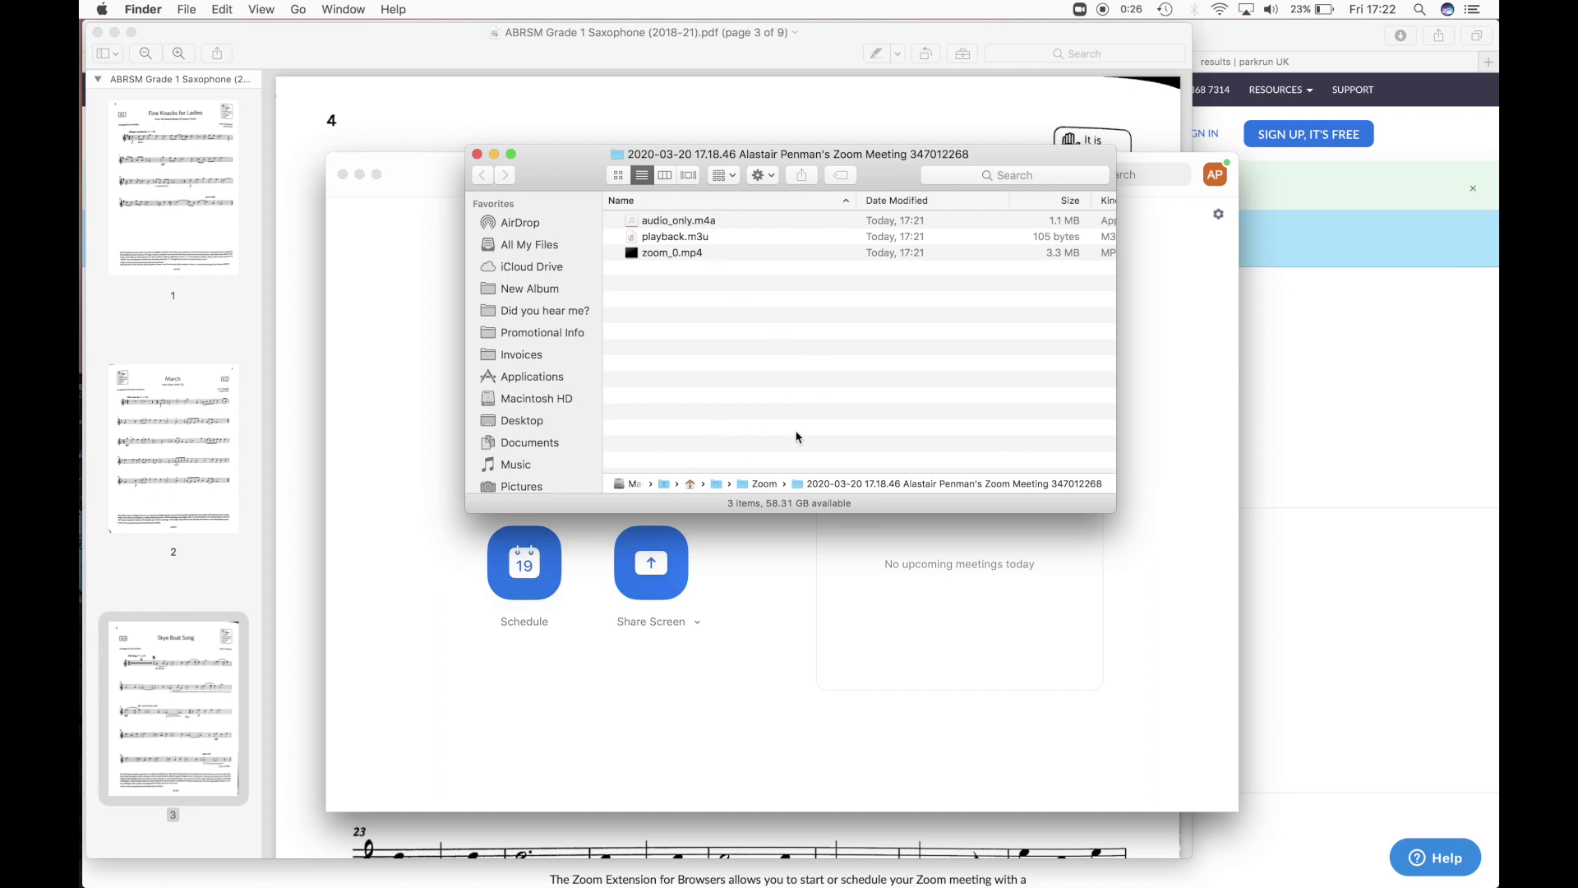
- Rename the newest recording folder to 'Student 2s lesson 20/3' and close the Finder window
double_click(765, 484)
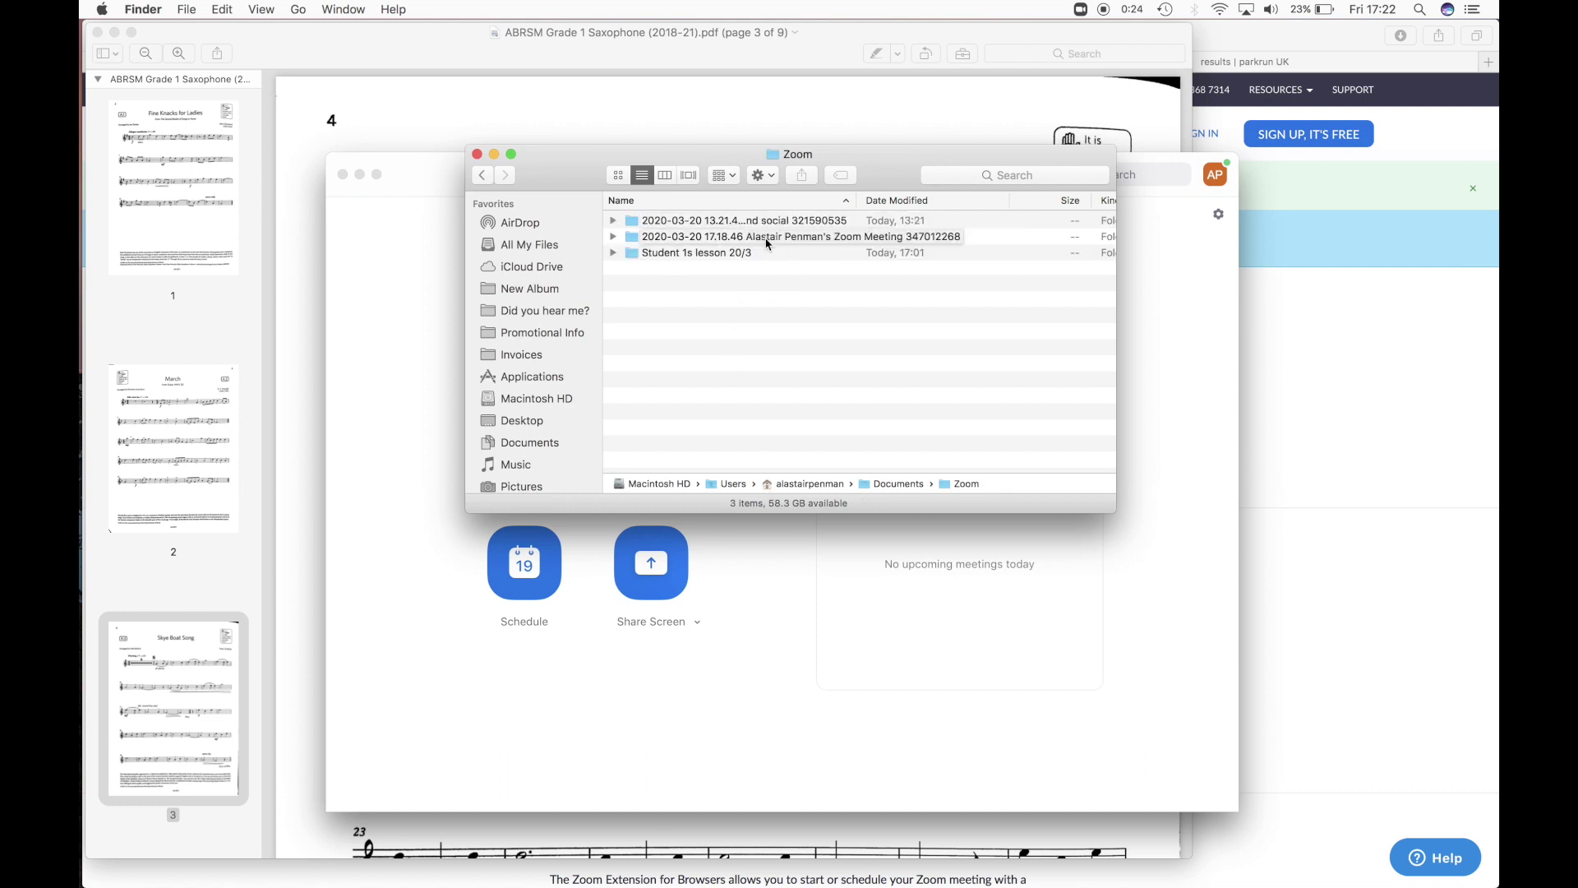
click(768, 238)
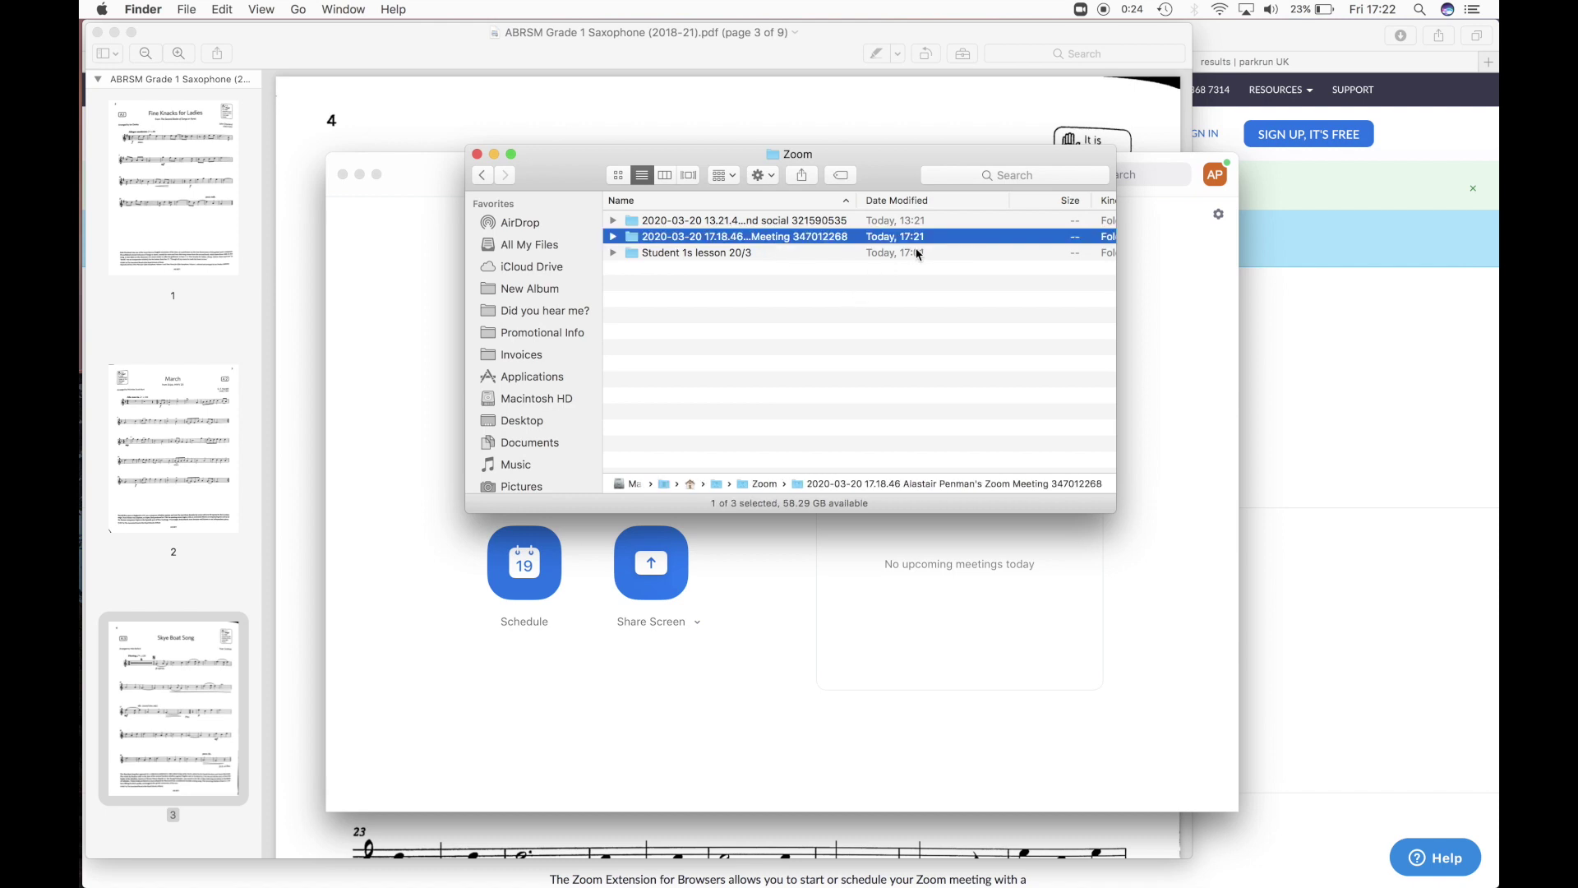
click(669, 233)
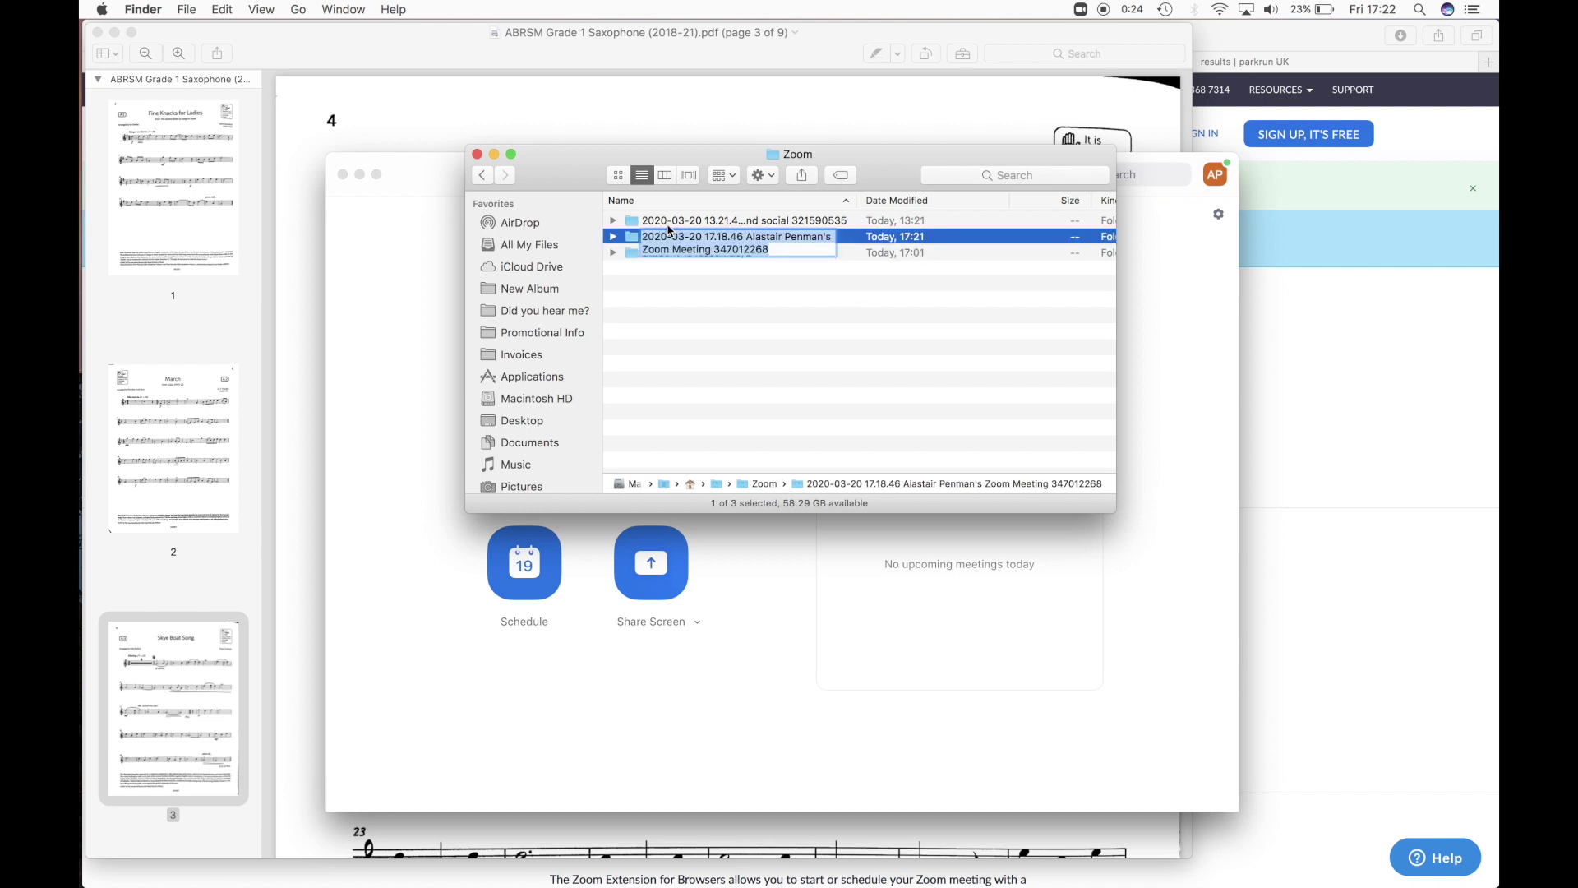
text(Student)
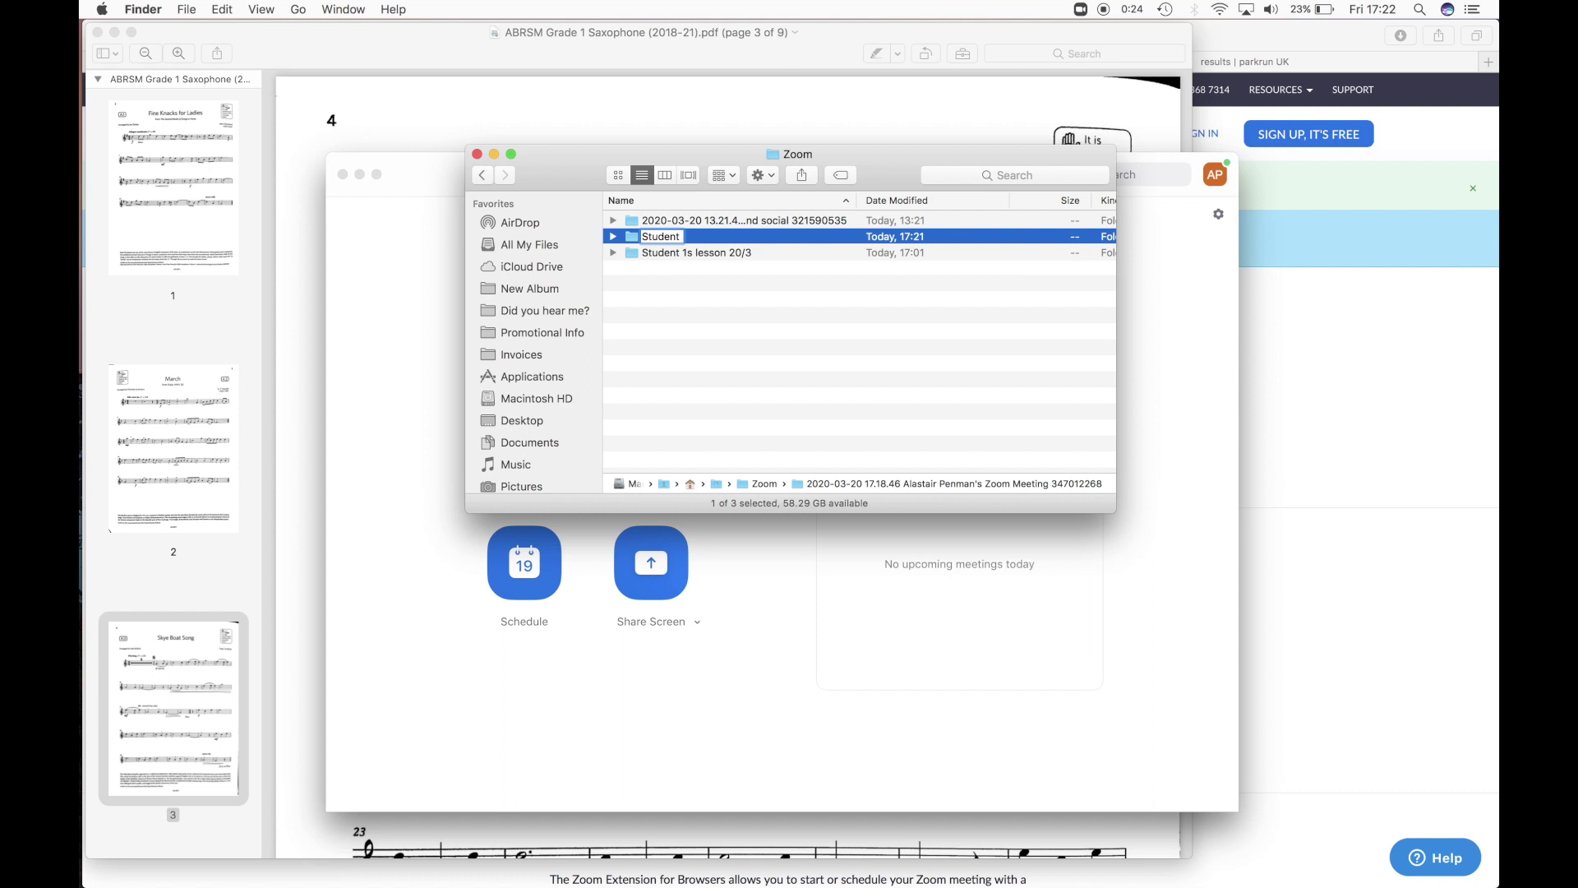
text(2s lesson 20/3)
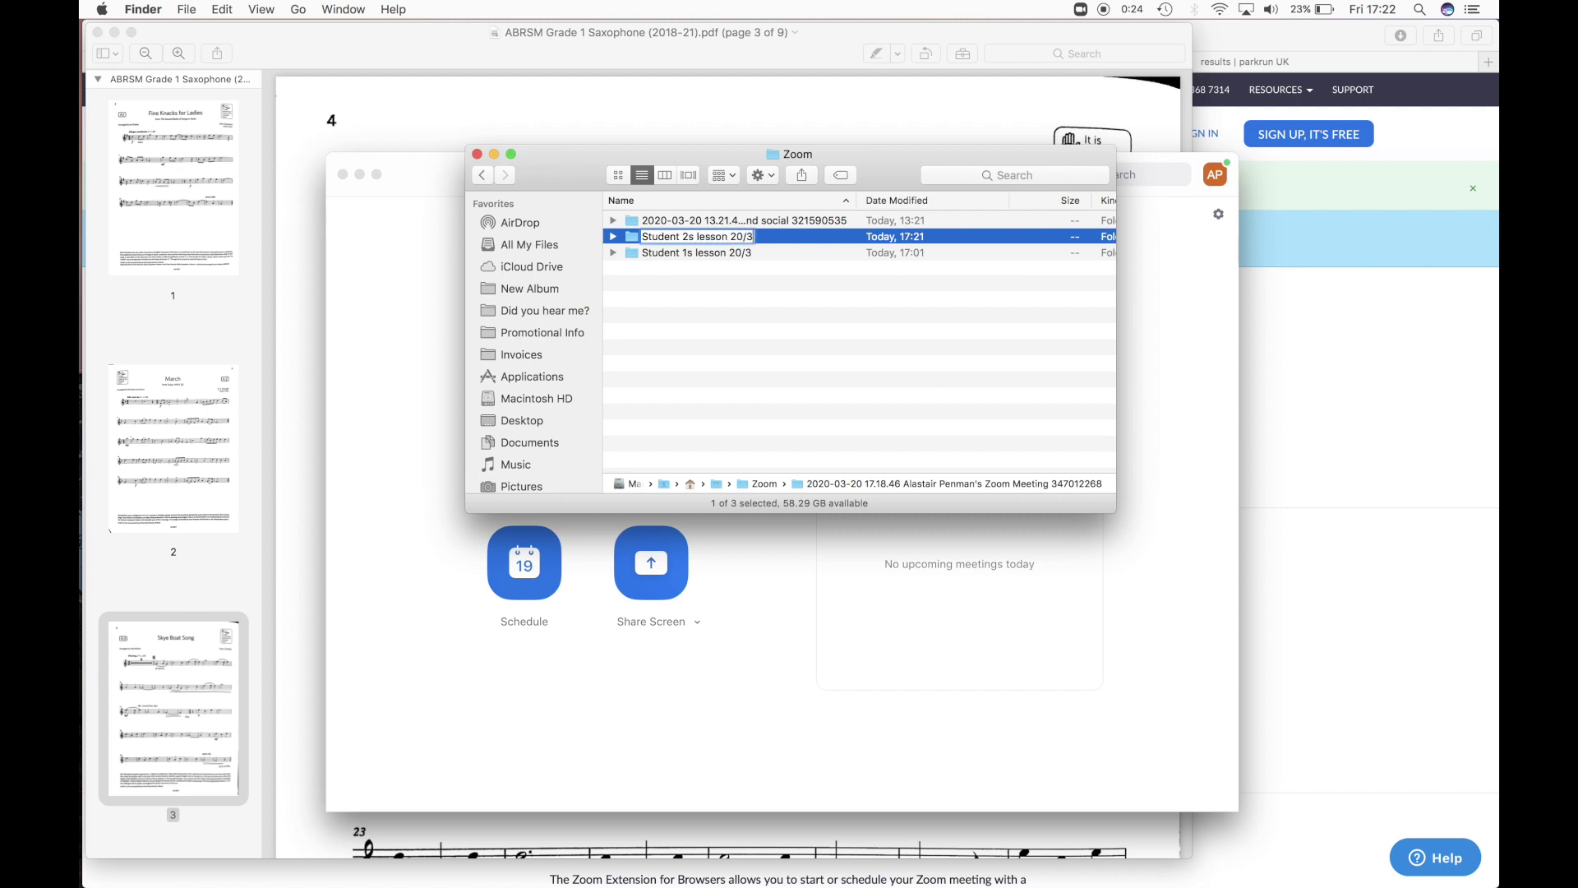
key(Return)
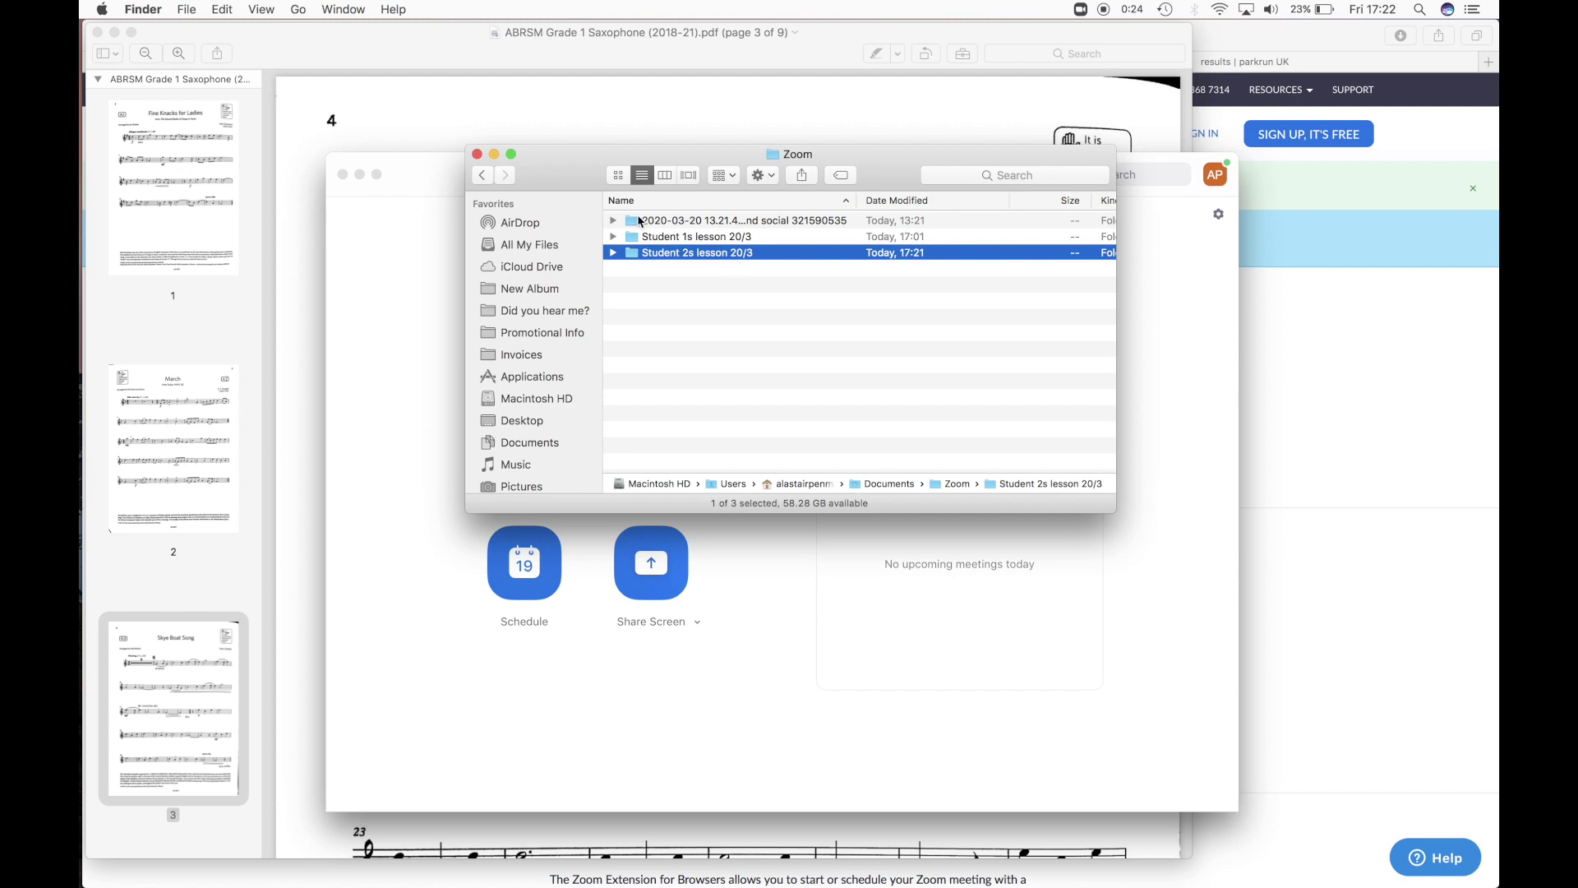
click(476, 153)
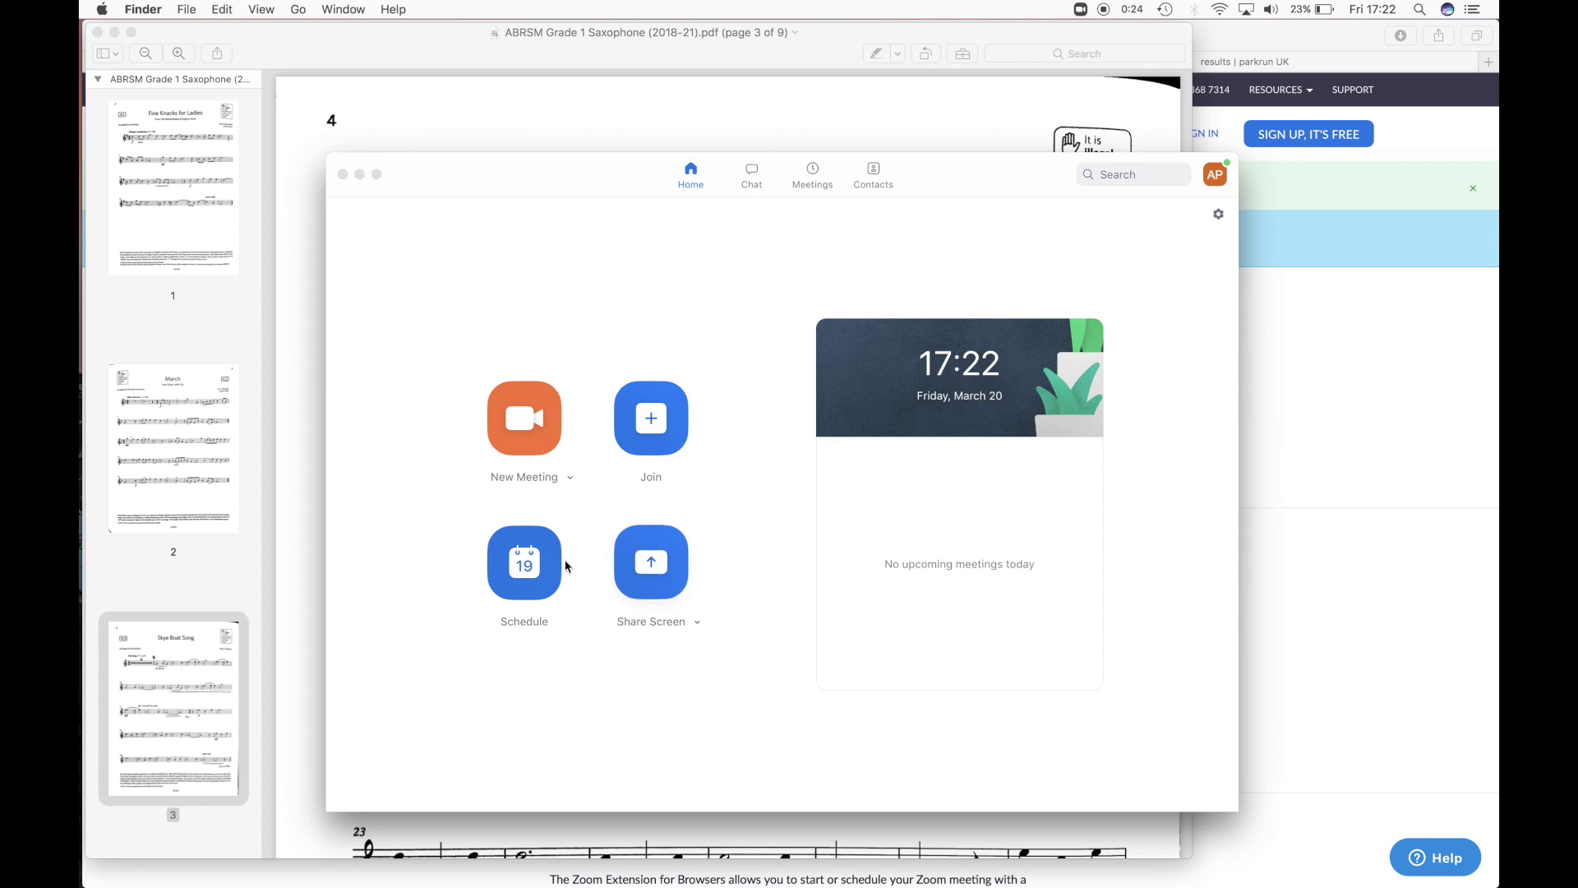
click(514, 585)
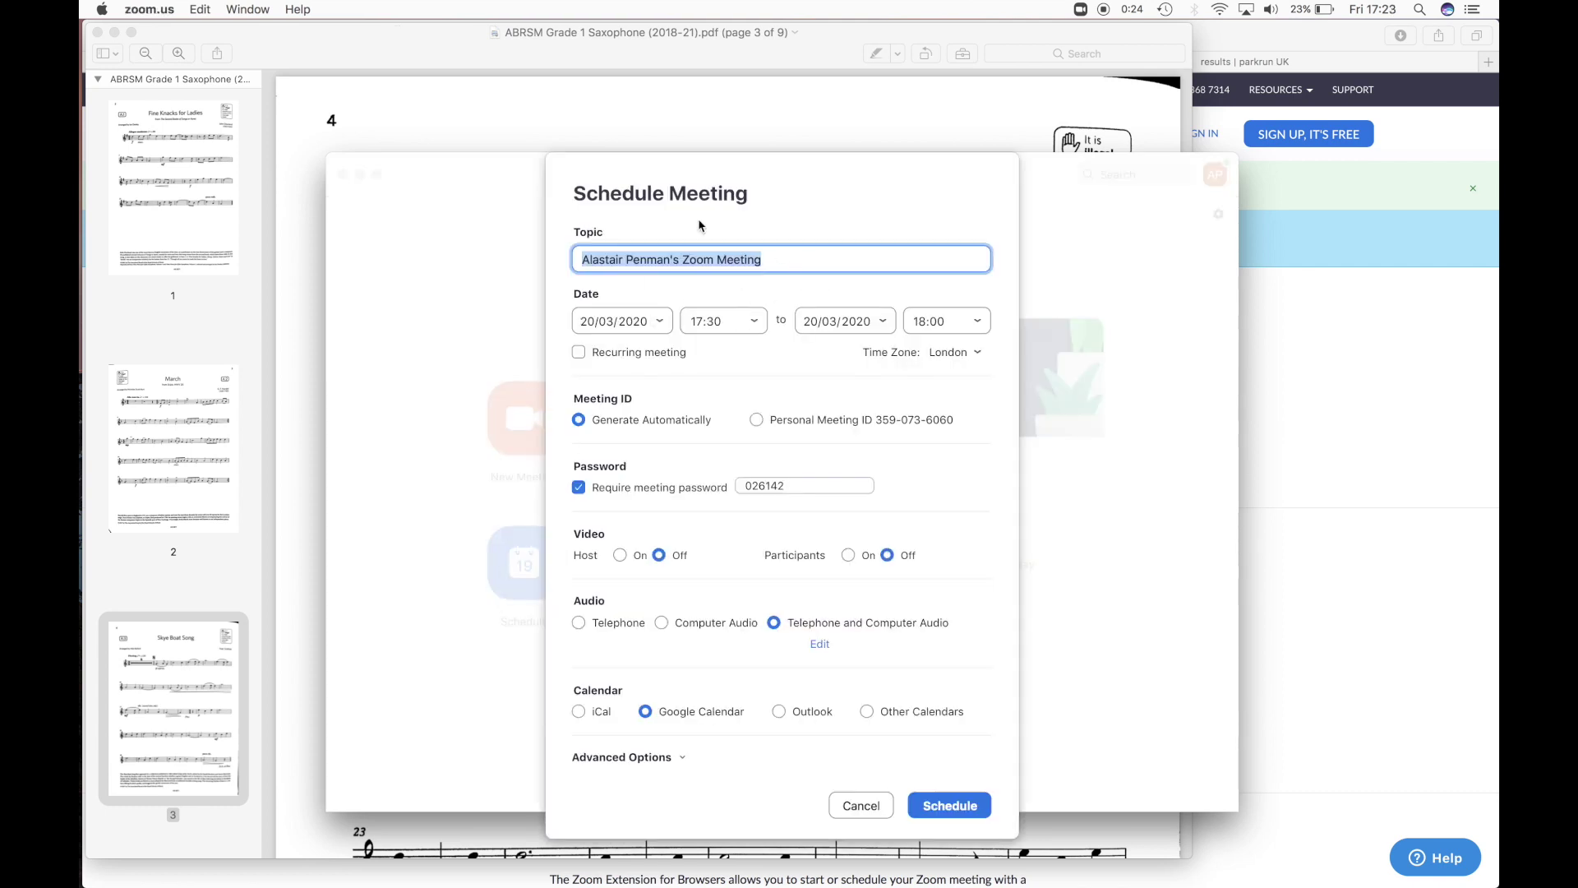
click(859, 810)
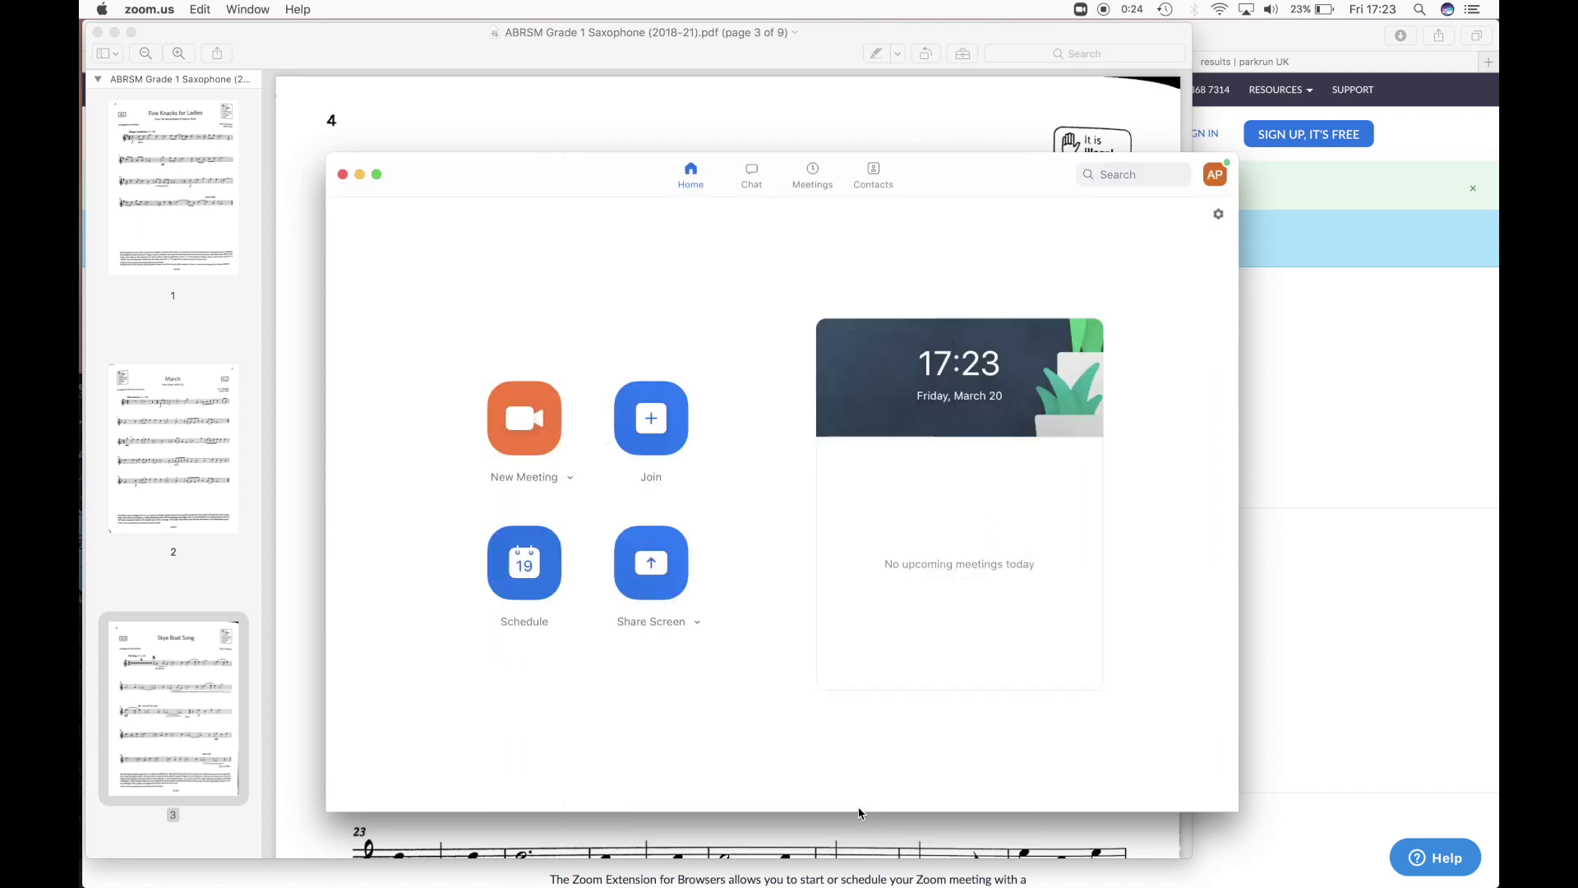